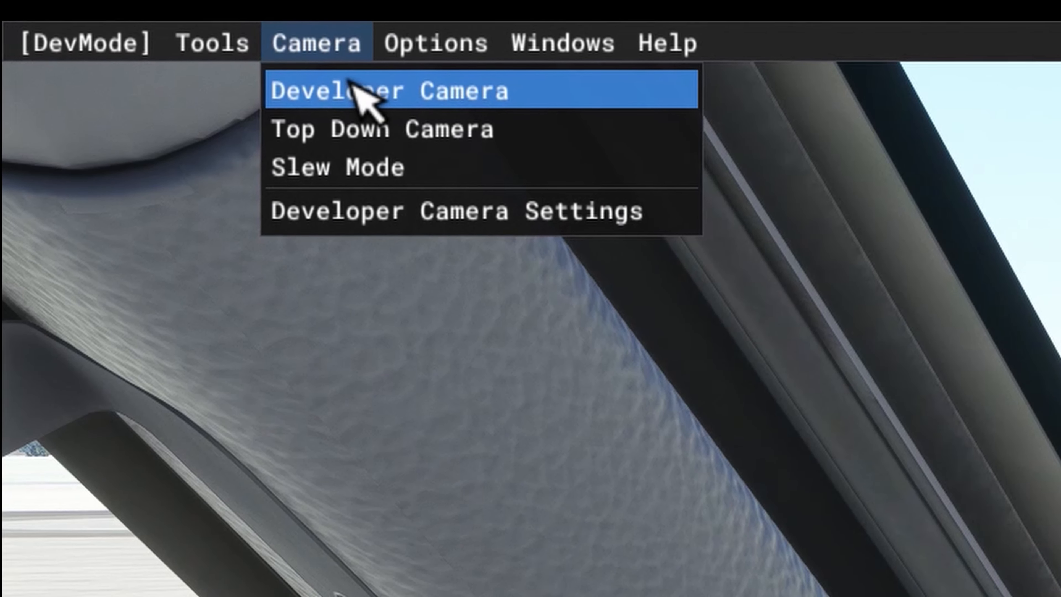
Step: Switch to the Developer Camera, lower it to ground level behind the aircraft, and raise it high above the apron
click(353, 89)
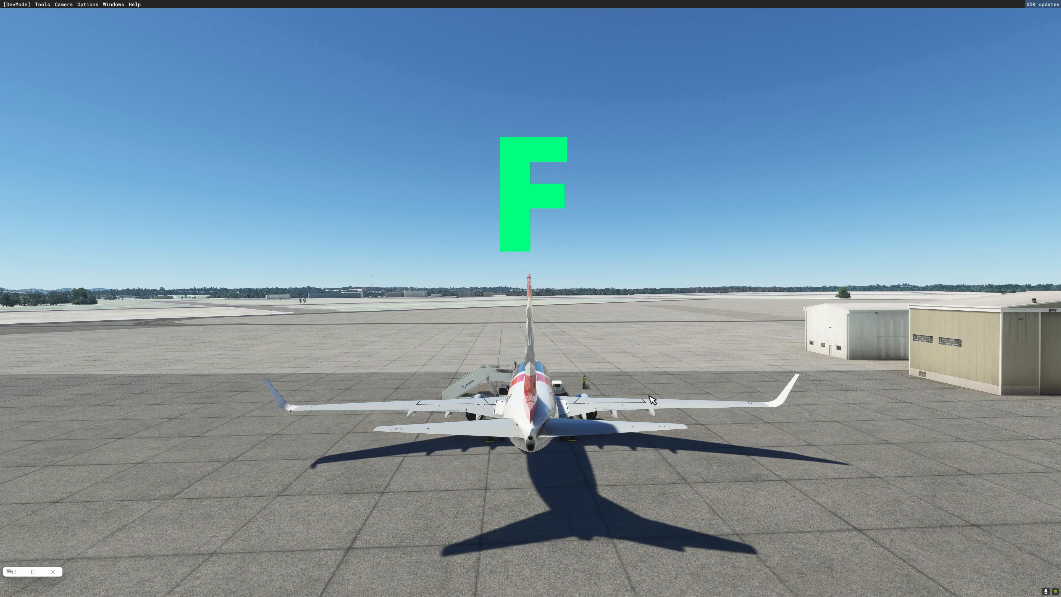
key(f)
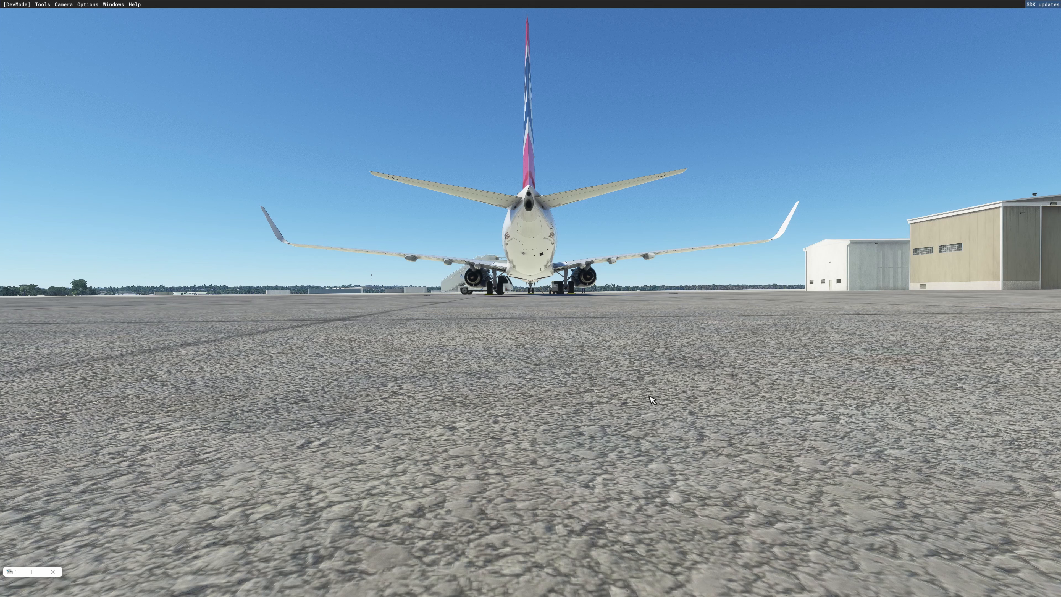
key(r)
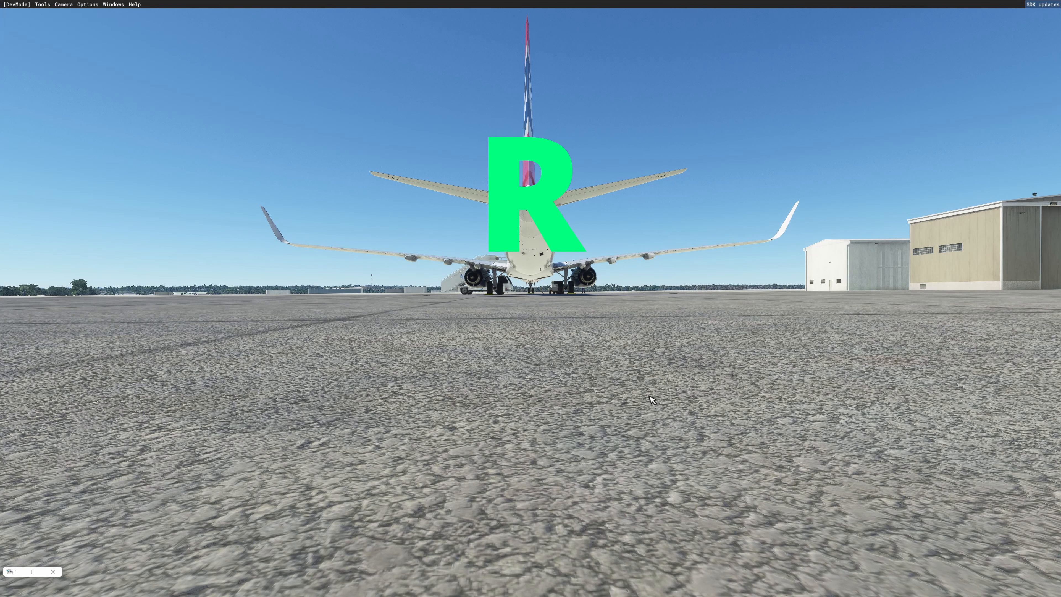
key(r)
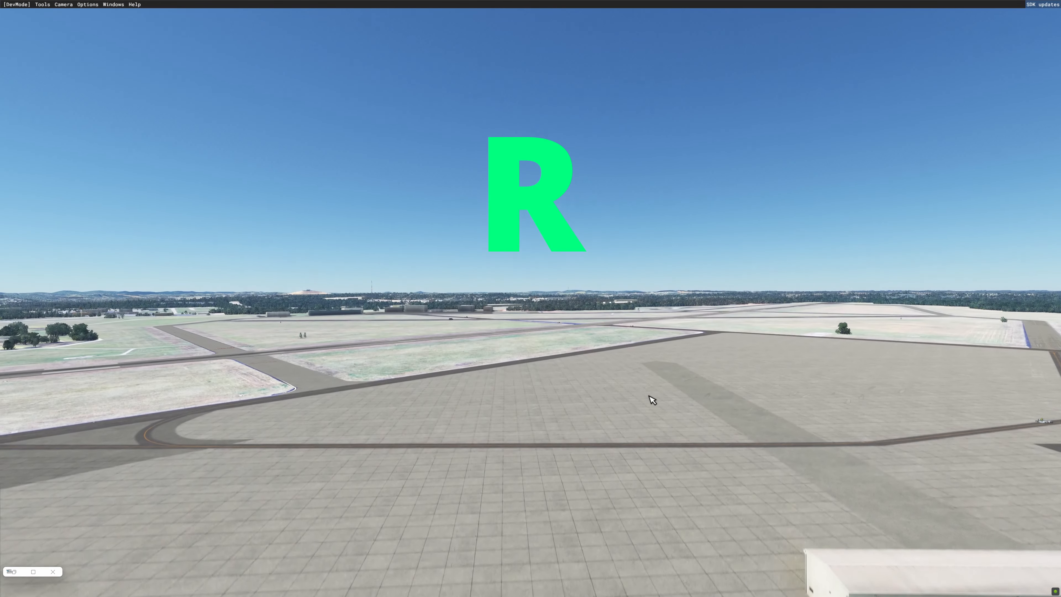
Step: Slide the camera sideways to the left over the apron and back to the right
key(a)
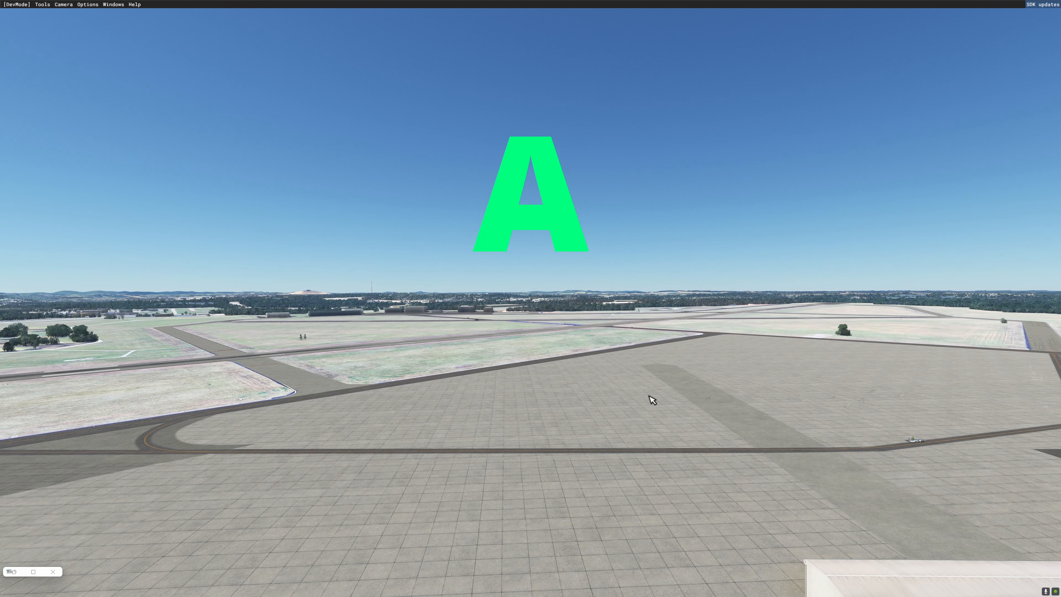
key(a)
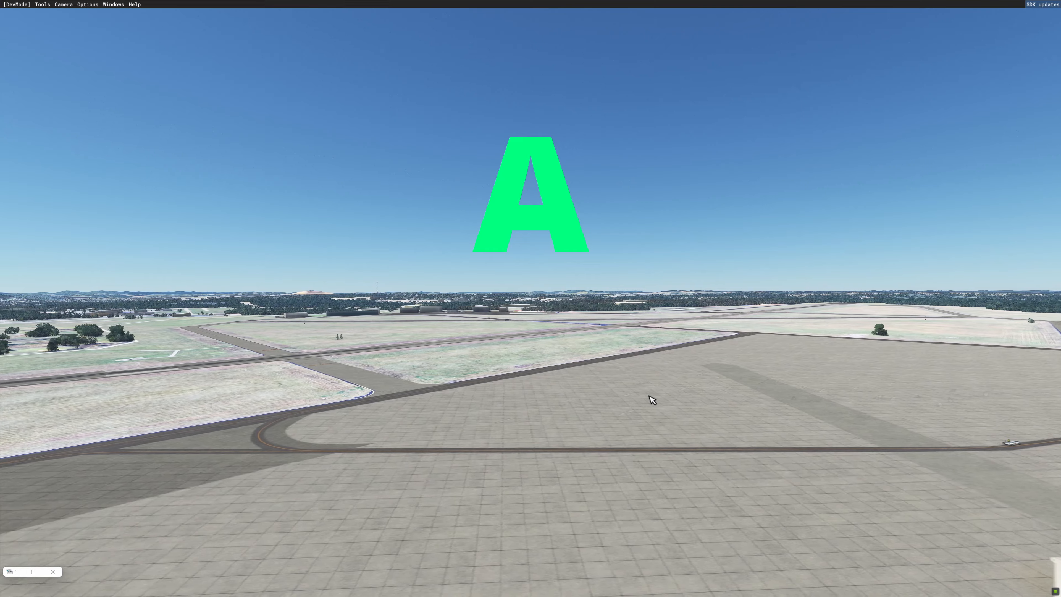
key(d)
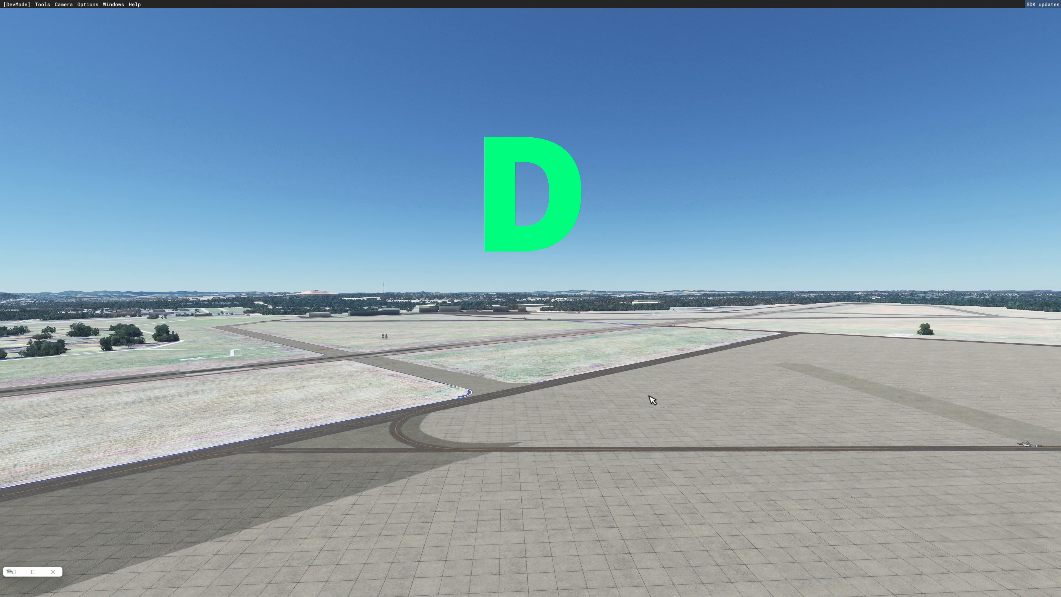
key(d)
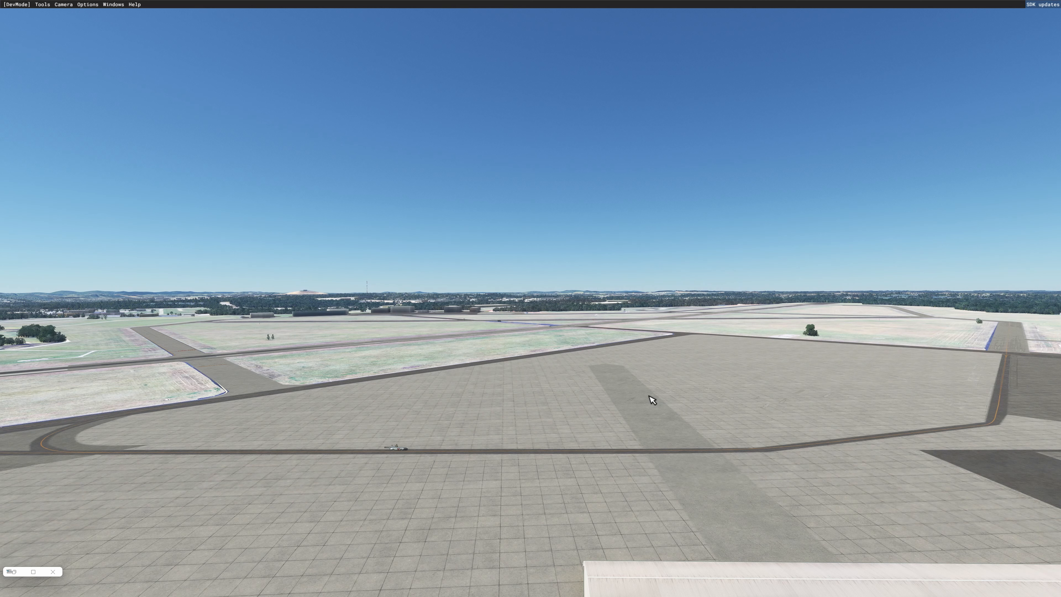
Step: Fly the camera forward over the apron and back again until the hangar roofs come into view
key(w)
key(w)
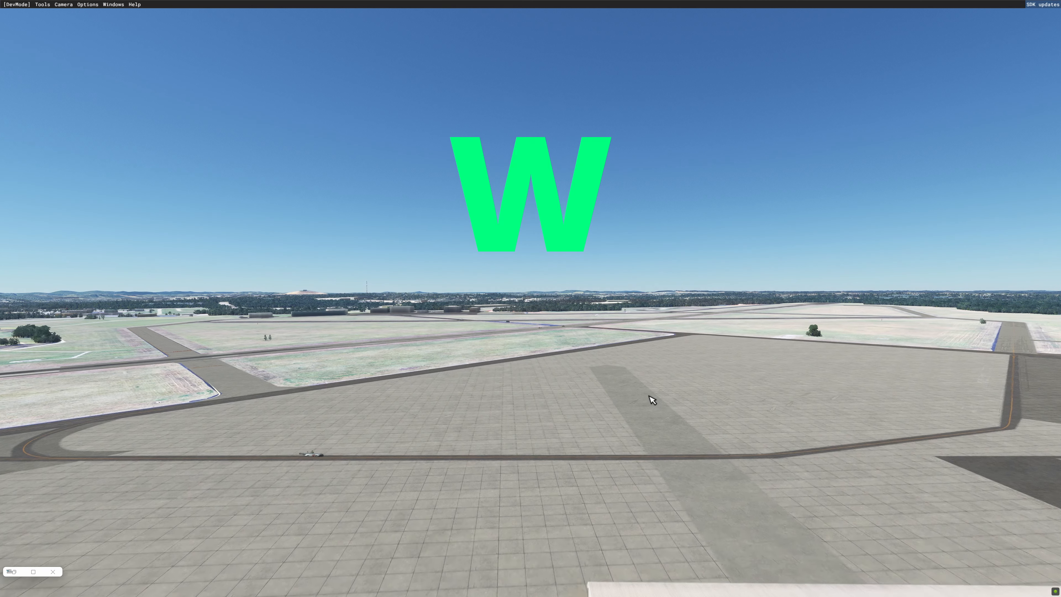
key(w)
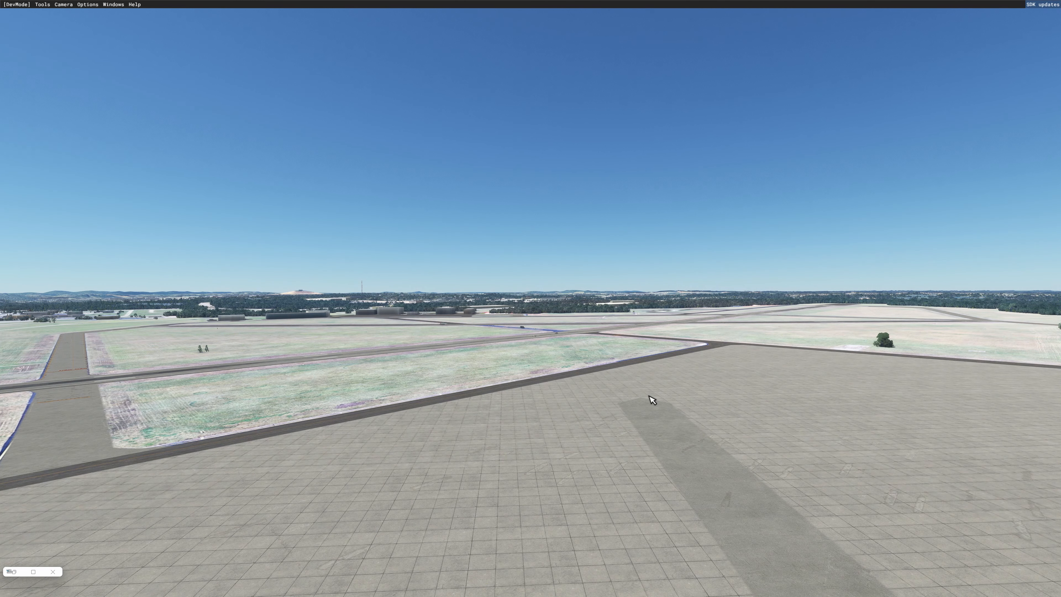
key(s)
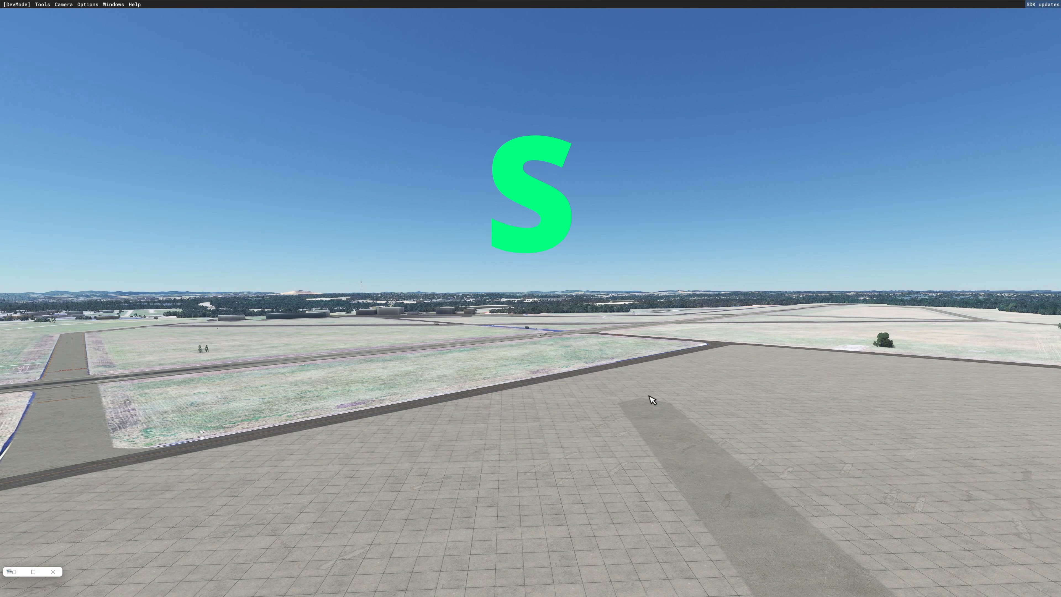
key(s)
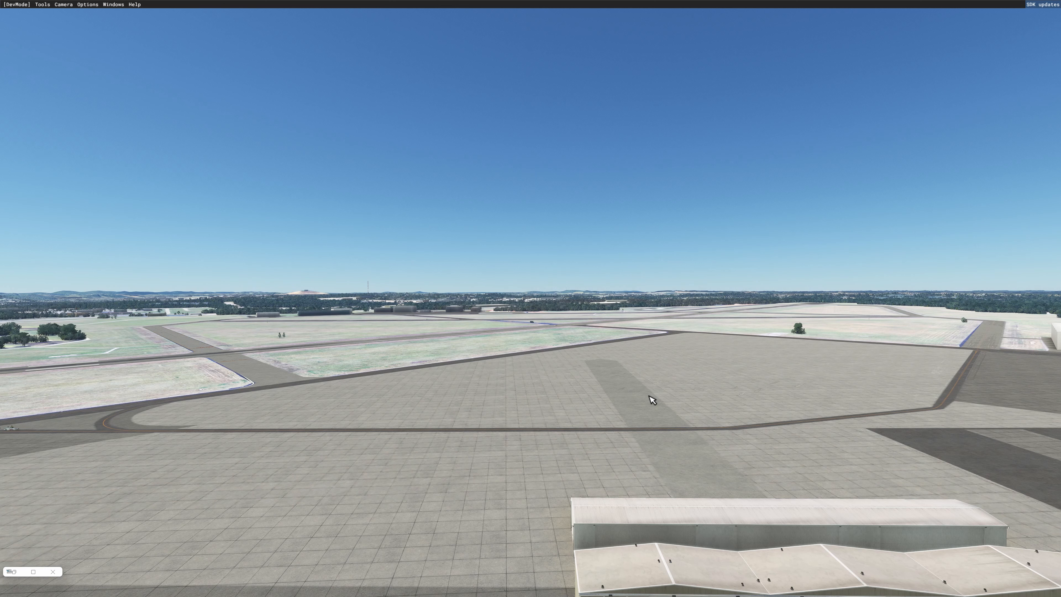
Step: Rotate the camera left toward the far taxiway and hangars, and back right toward the nearby hangar row
key(4)
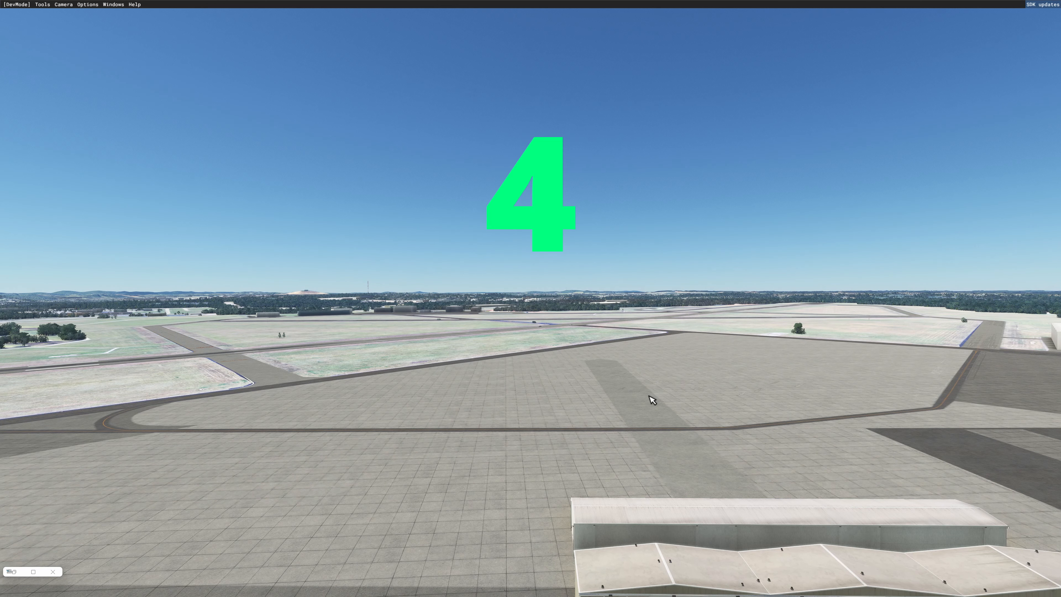
key(4)
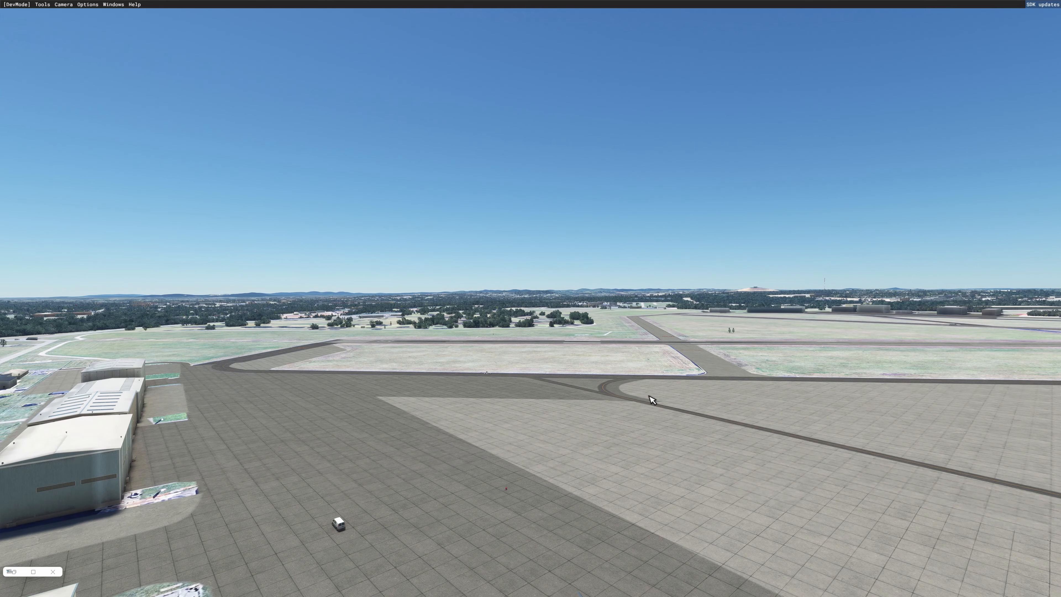
key(6)
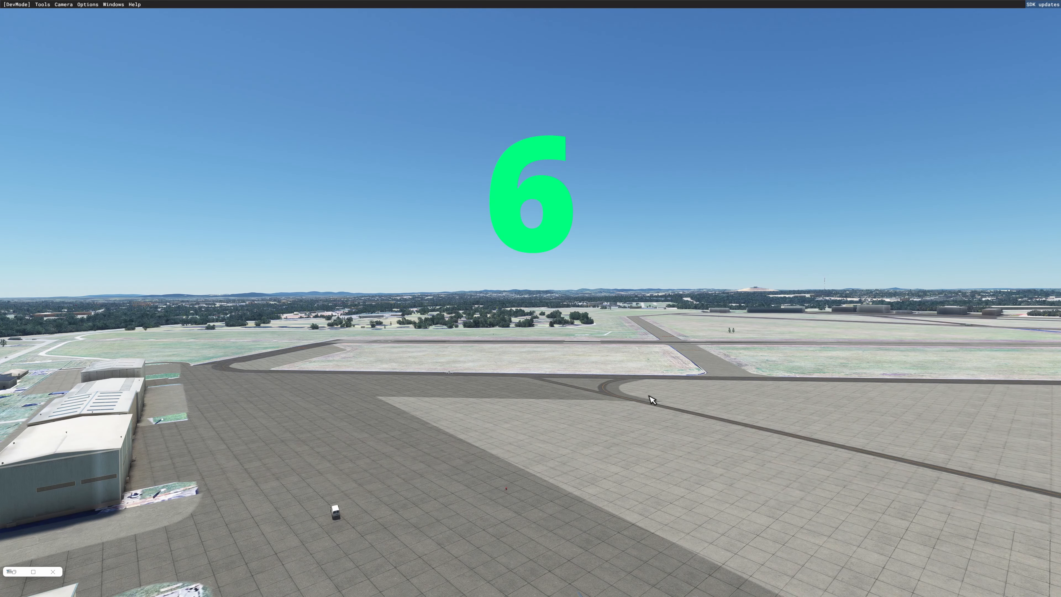
key(6)
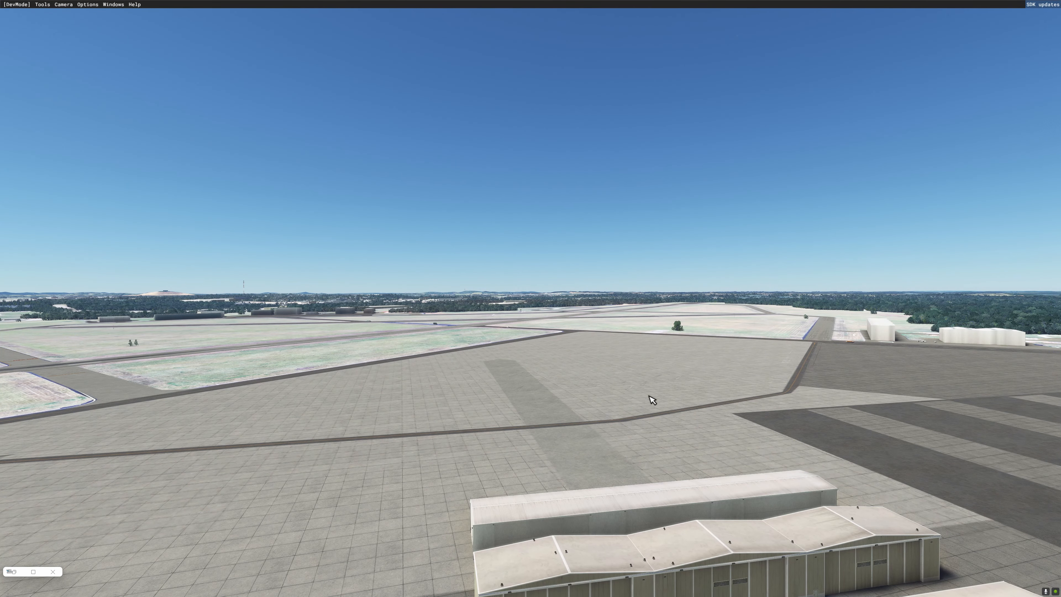
Step: Tilt the camera up to the sky and back down to the hangars and parked aircraft
key(8)
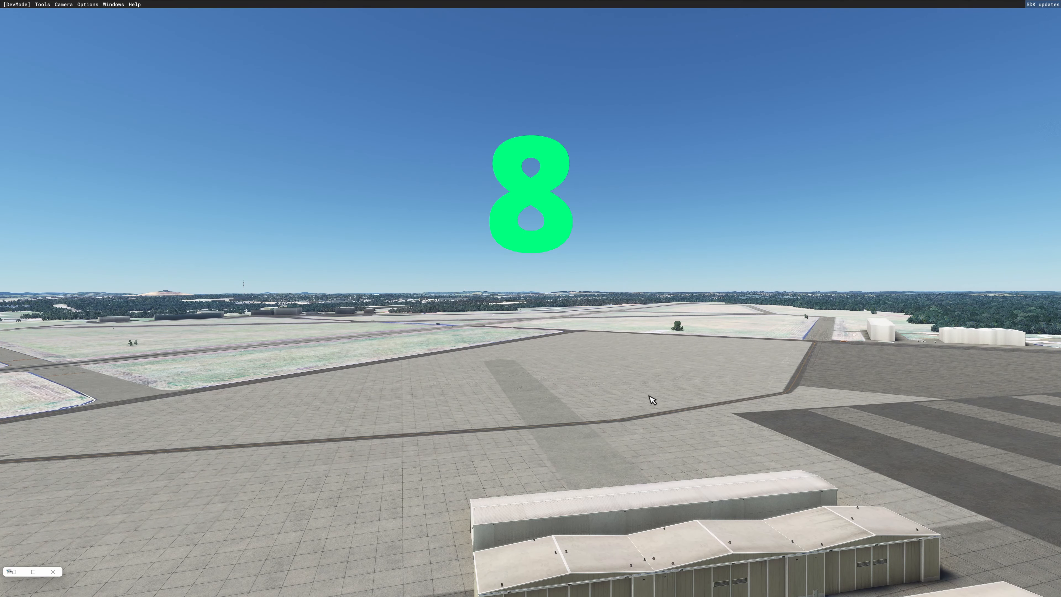
key(8)
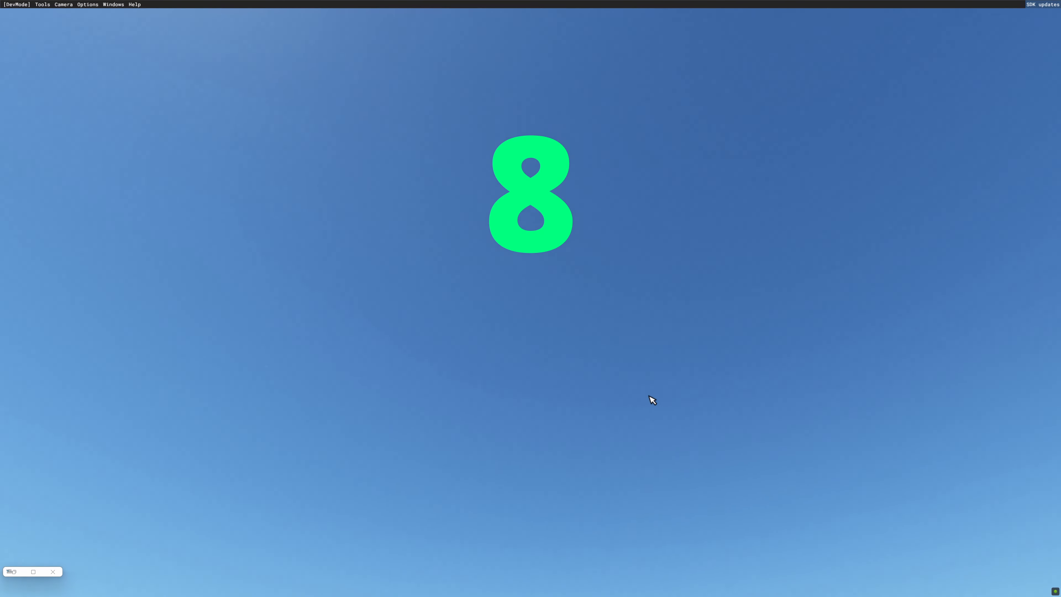
key(2)
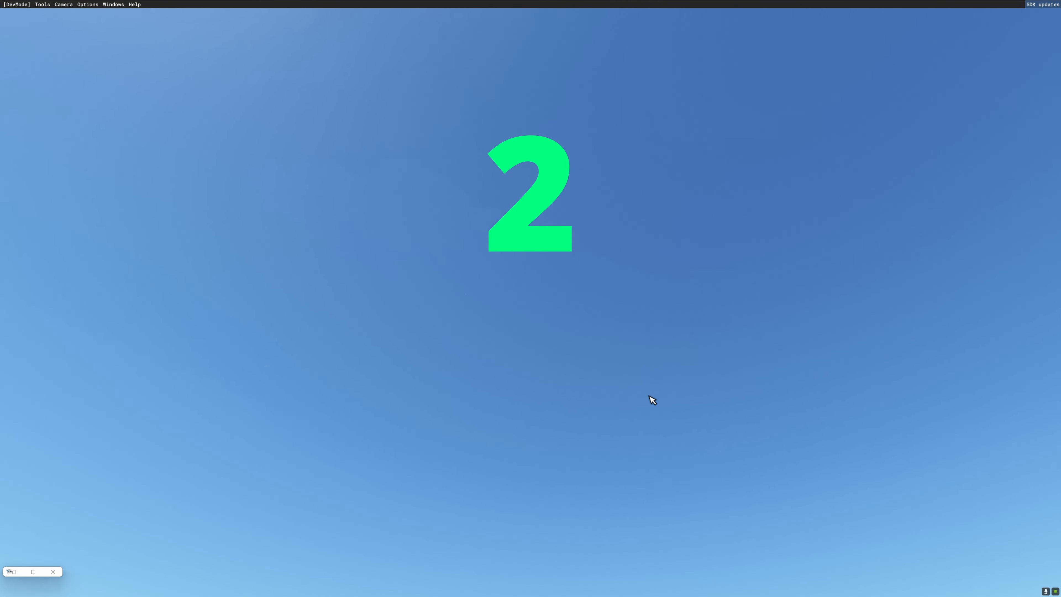
key(2)
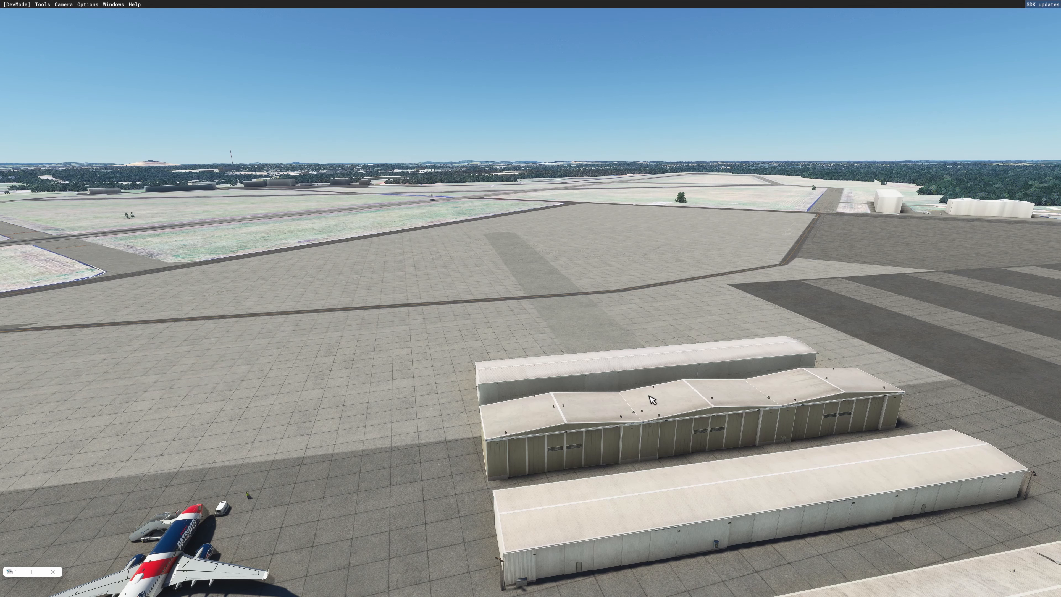
Step: Roll the camera left until the horizon is steeply slanted, and roll it right until the horizon is level
key(7)
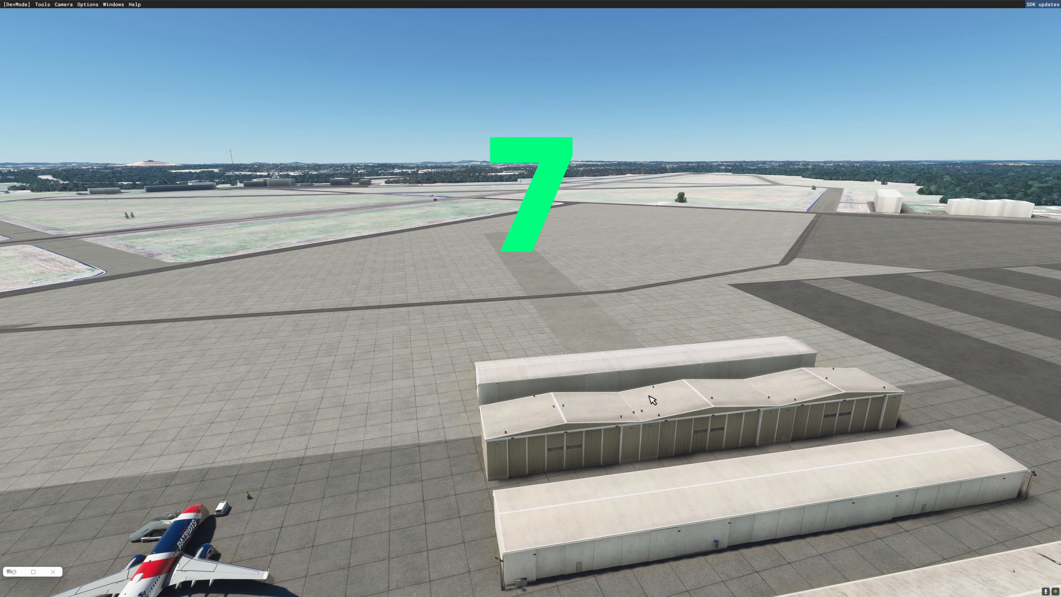
key(7)
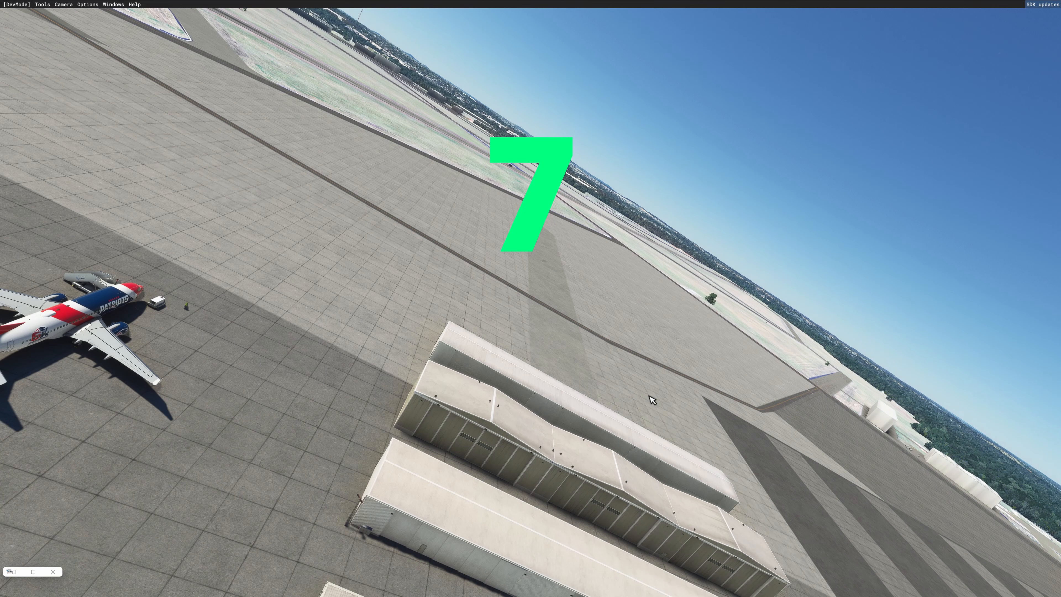
key(9)
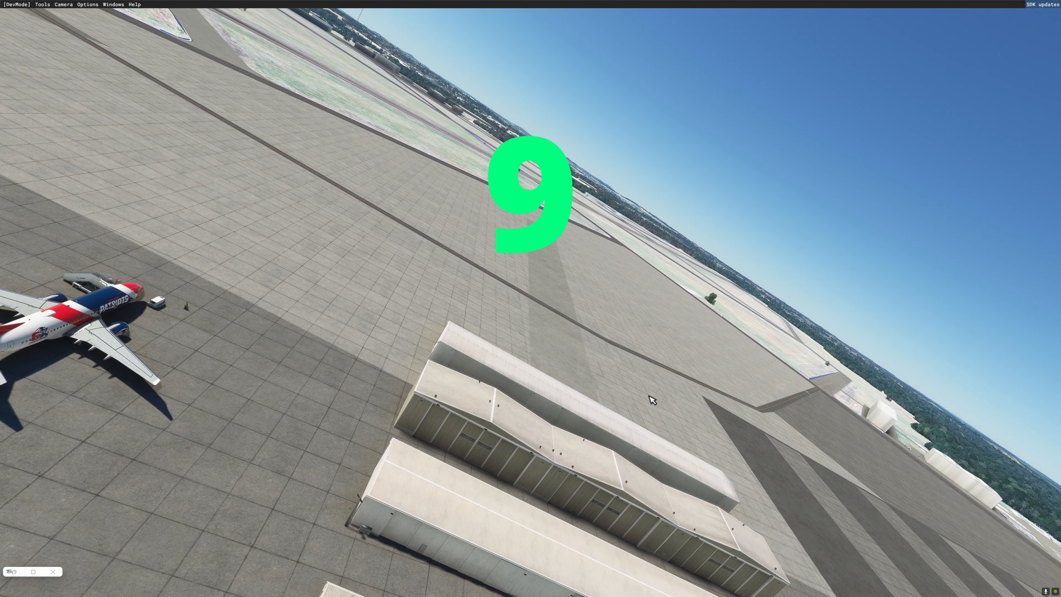
key(9)
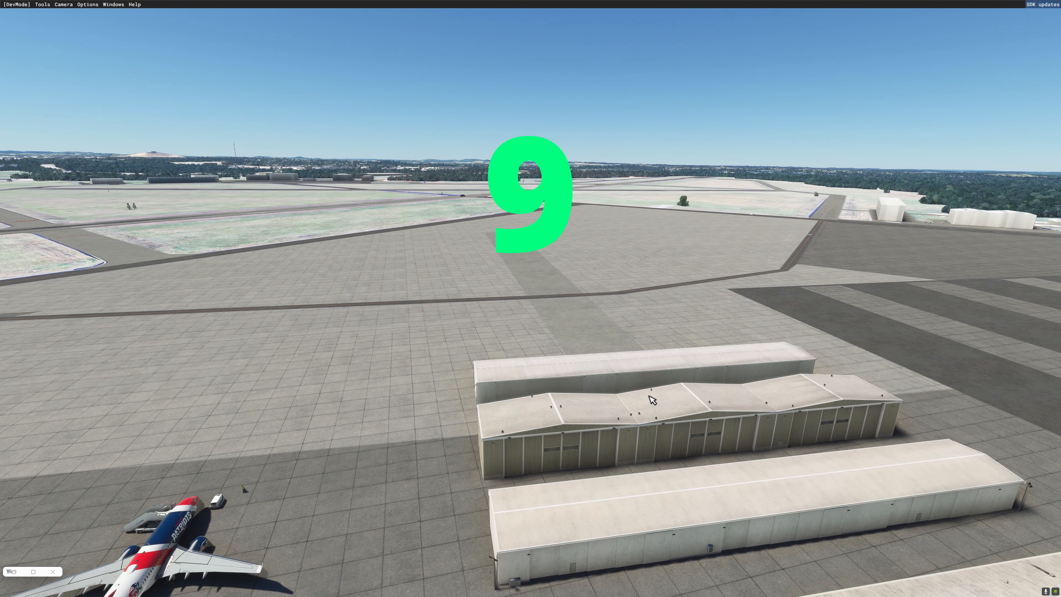
Step: Slide left and reorient the camera freely over the parked aircraft, and move it forward across the apron and back
key(a)
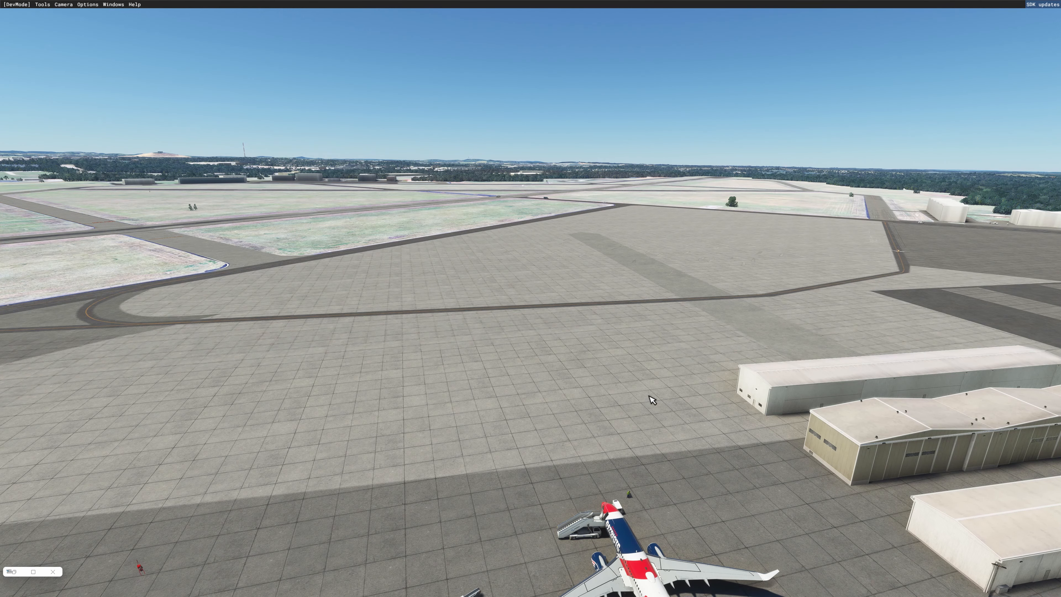
alt+drag(651, 399, 646, 414)
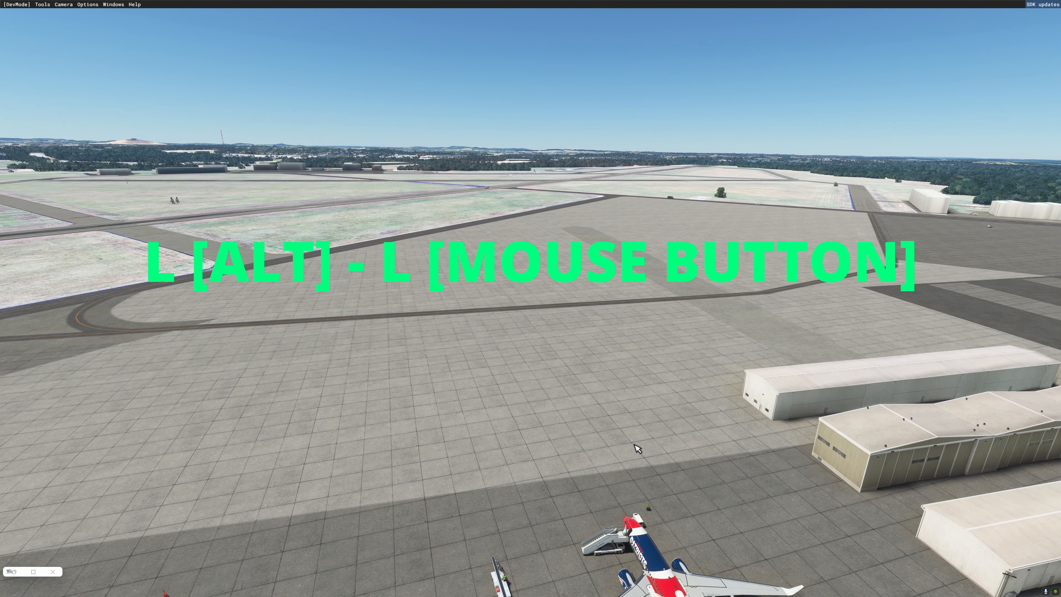
alt+drag(641, 444, 467, 455)
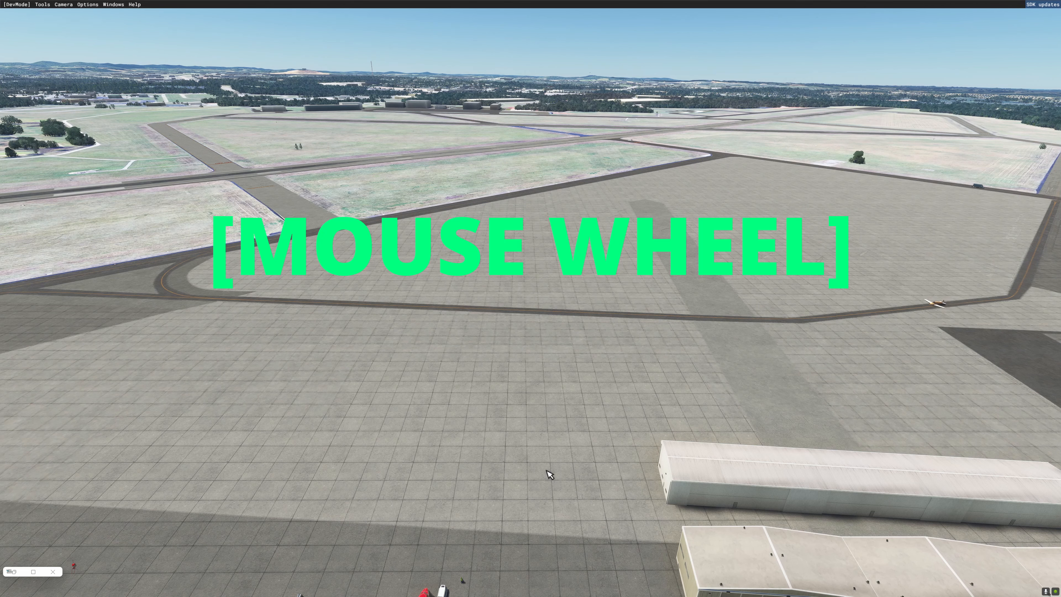
scroll(549, 474, up, 4)
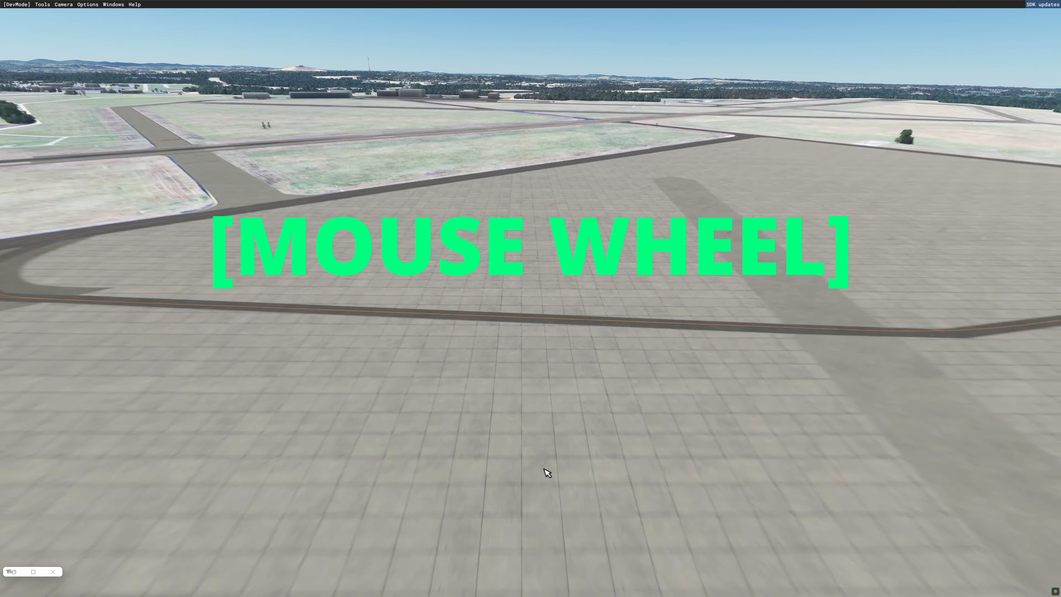
scroll(546, 471, down, 5)
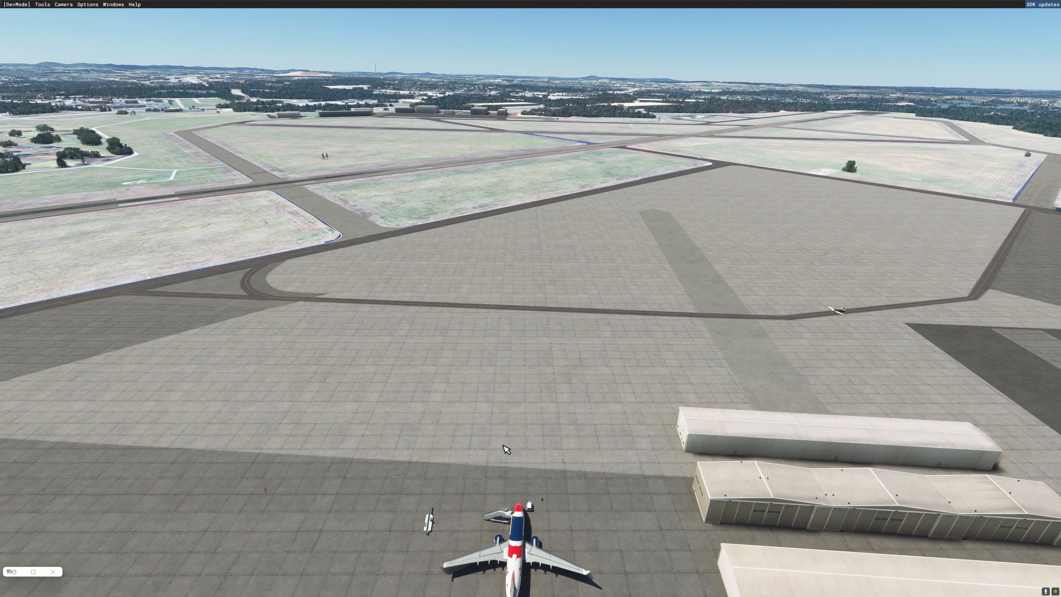
Step: Turn the Developer Camera off to return to the cockpit and re-enable it to reset its position behind the aircraft
click(63, 4)
click(74, 14)
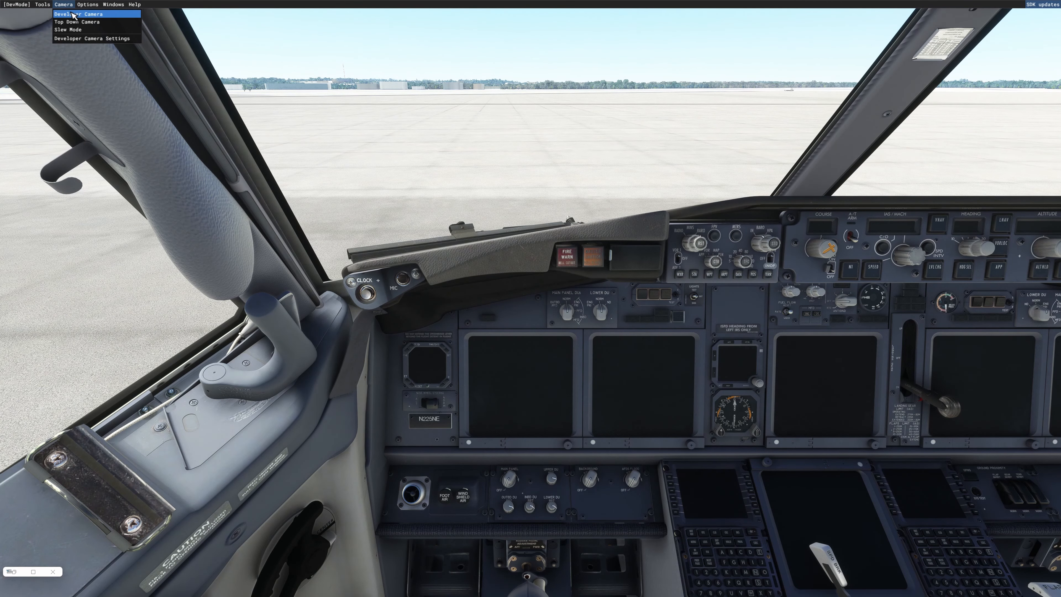
click(74, 14)
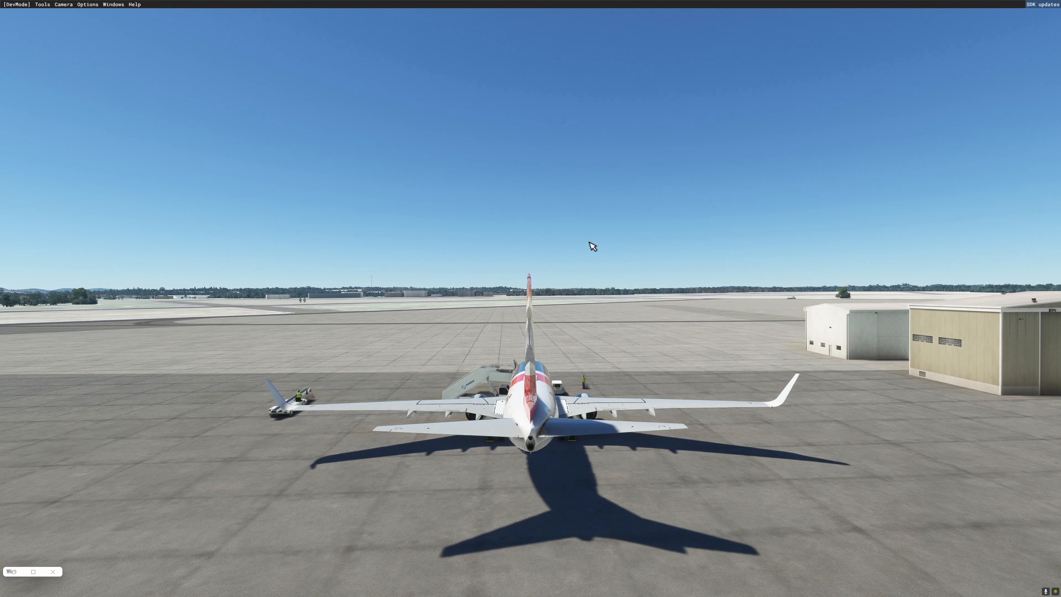
Step: Lower the reset camera to ground level behind the aircraft, raise it slightly, and turn its view a little
key(f)
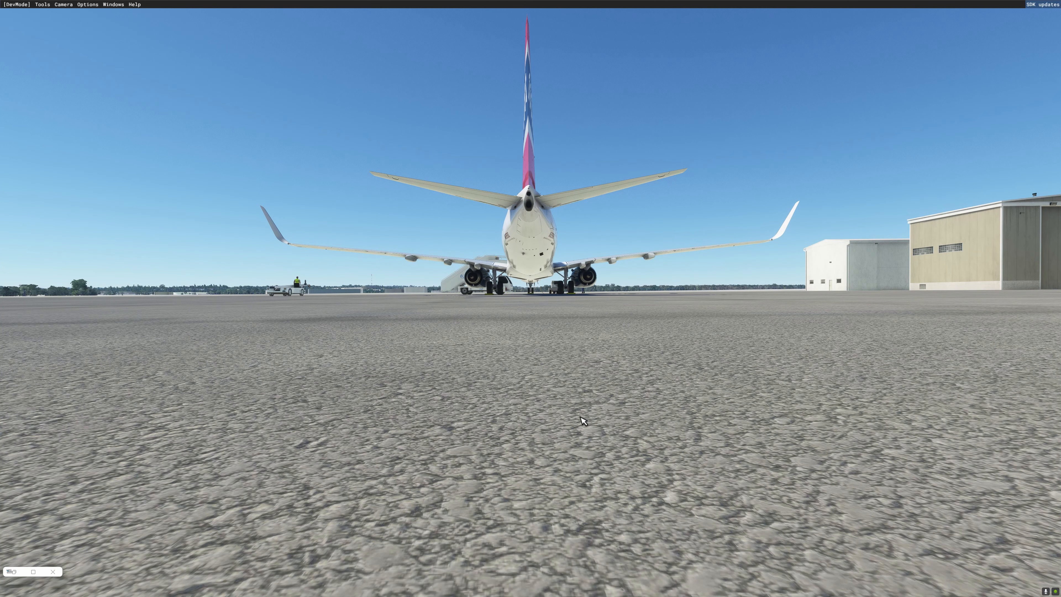
key(r)
right_drag(580, 417, 570, 426)
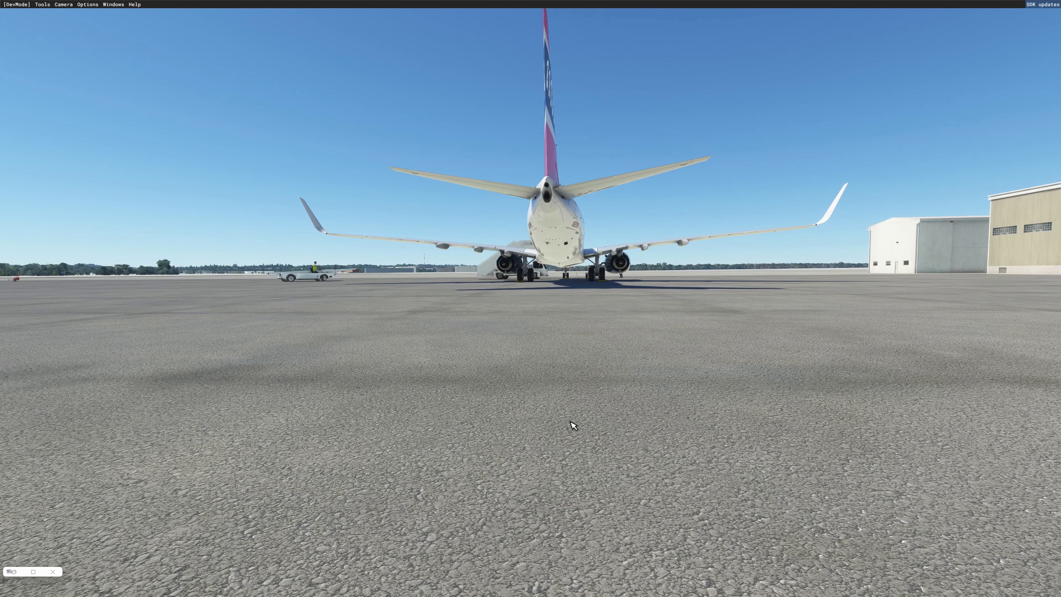
Step: Reset the Developer Camera once more by returning to the cockpit view and enabling it again
click(64, 5)
click(67, 14)
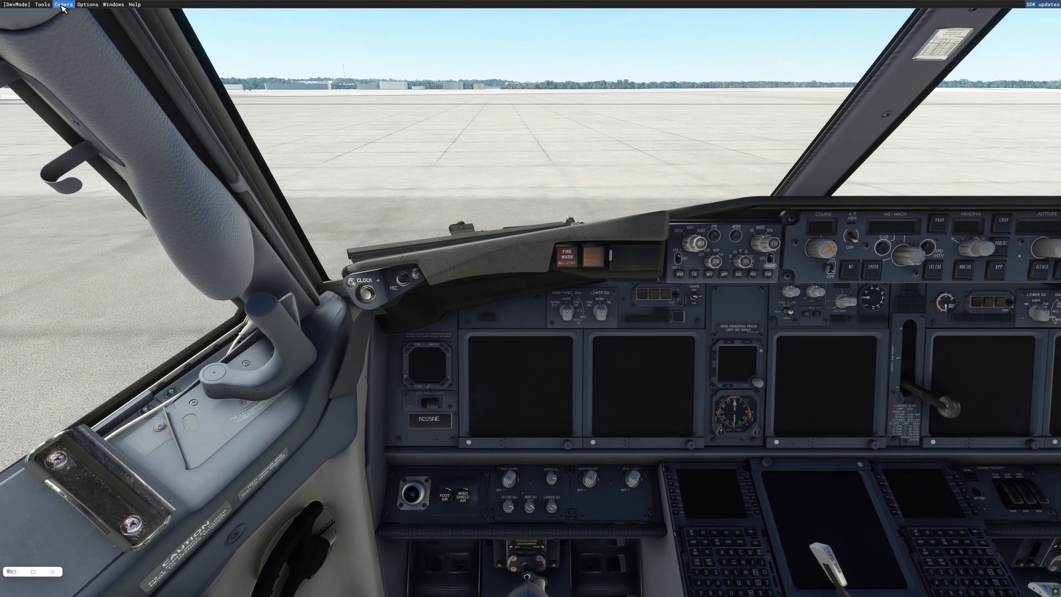
click(64, 4)
click(67, 14)
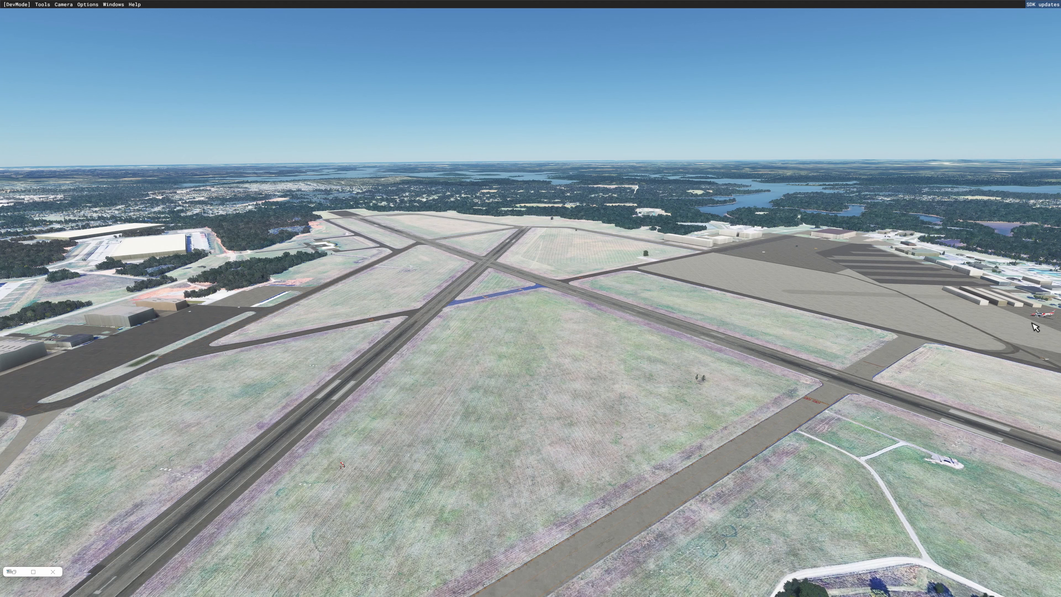
Step: Reset the Developer Camera from high above the airfield to behind the parked aircraft, and lower it to ground level
click(65, 5)
click(70, 14)
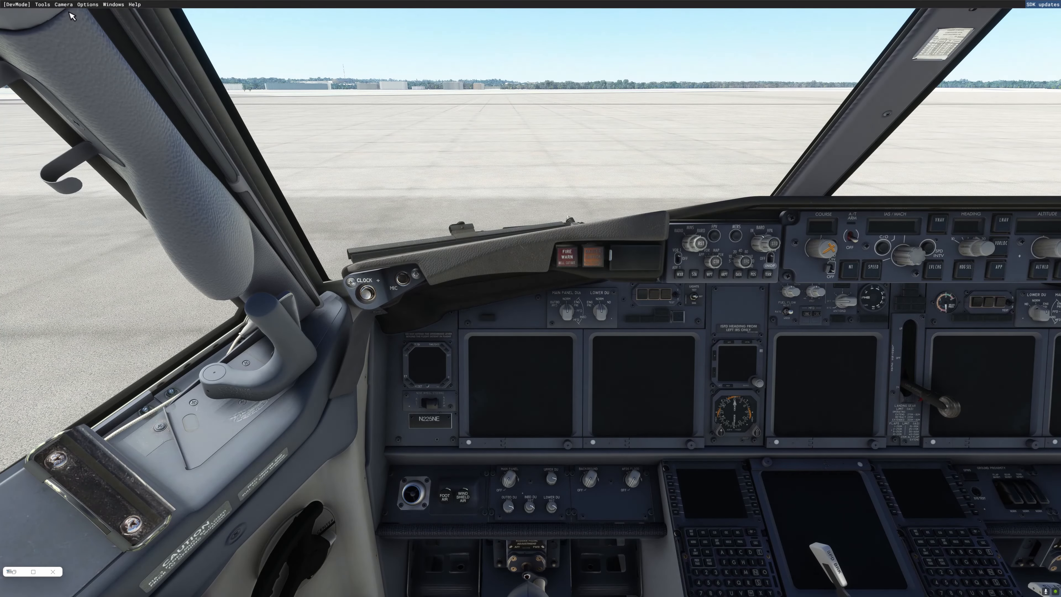
click(64, 5)
click(68, 14)
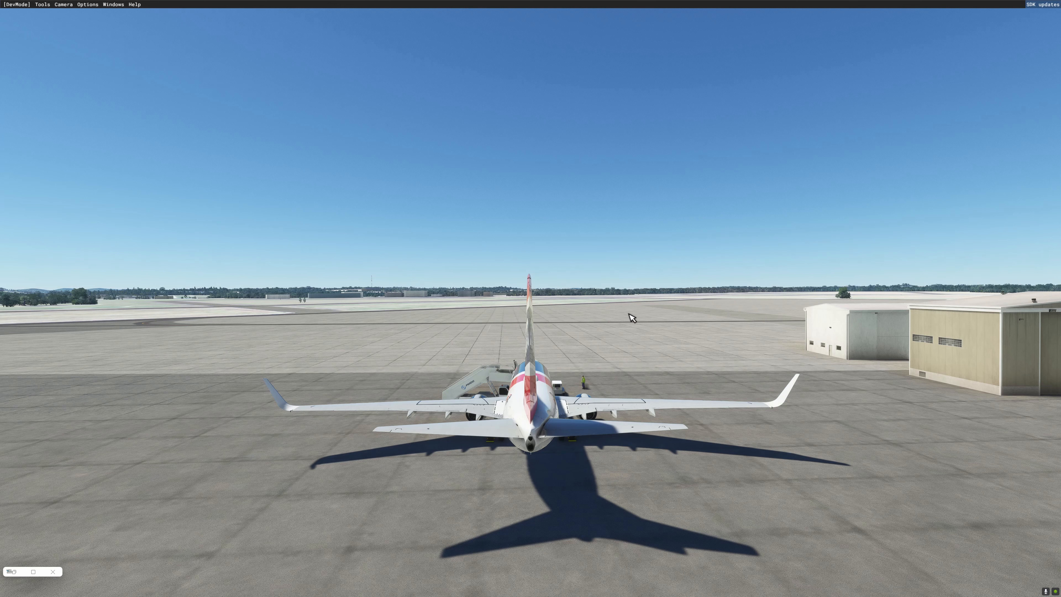
middle_drag(629, 314, 629, 445)
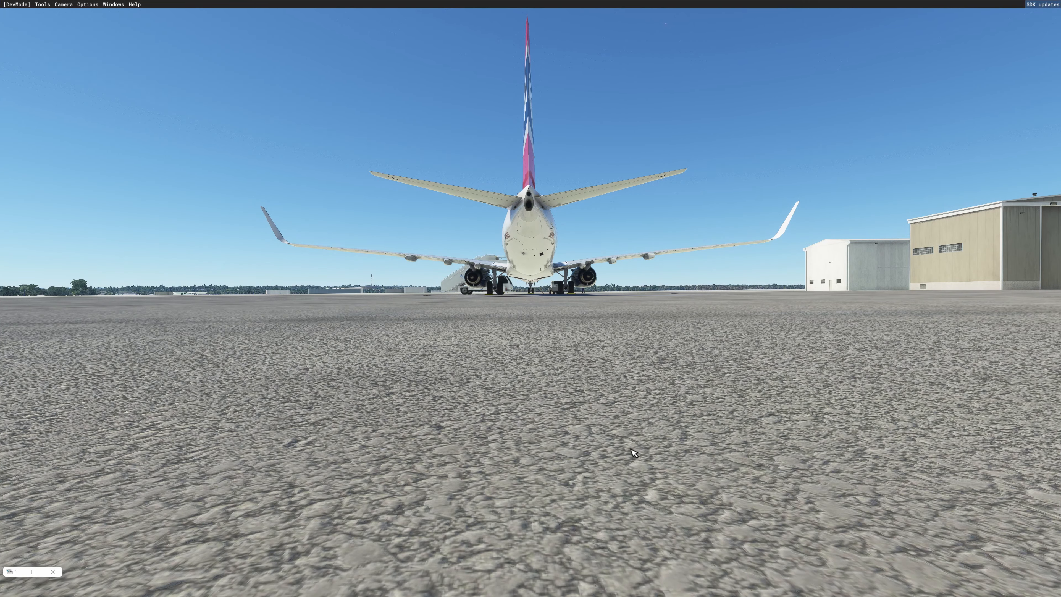
right_drag(630, 448, 624, 456)
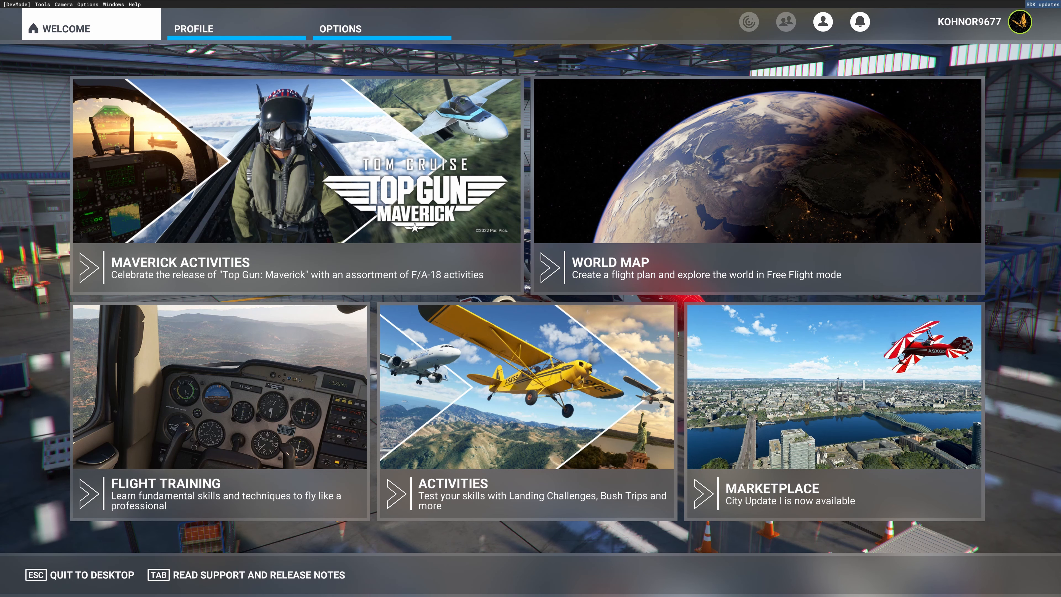
Step: Bring the File Explorer window showing WORKING SCENERY FOLDER into view over the simulator's main menu
drag(1060, 184, 505, 152)
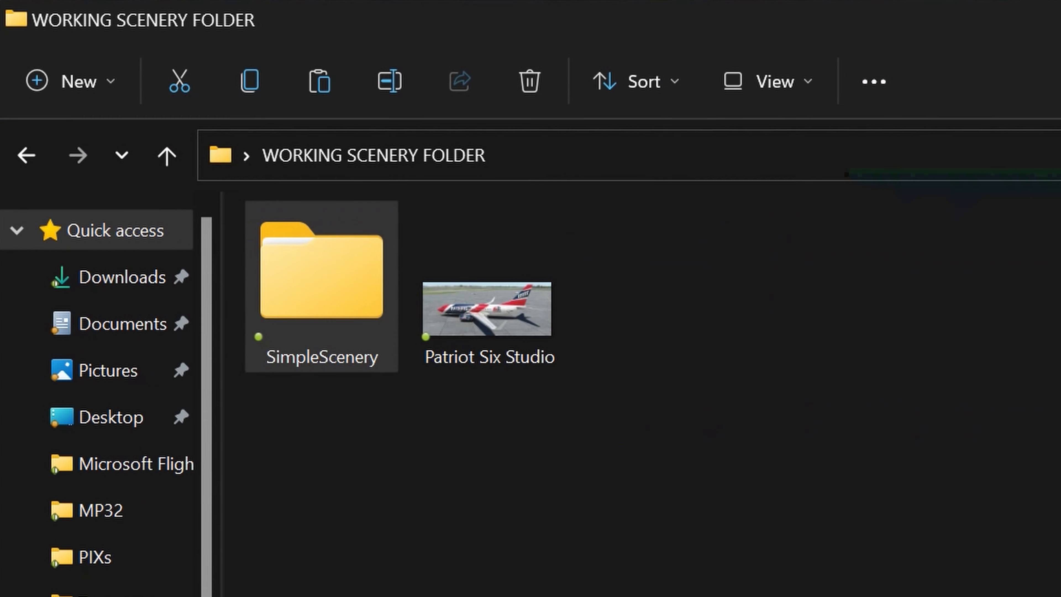
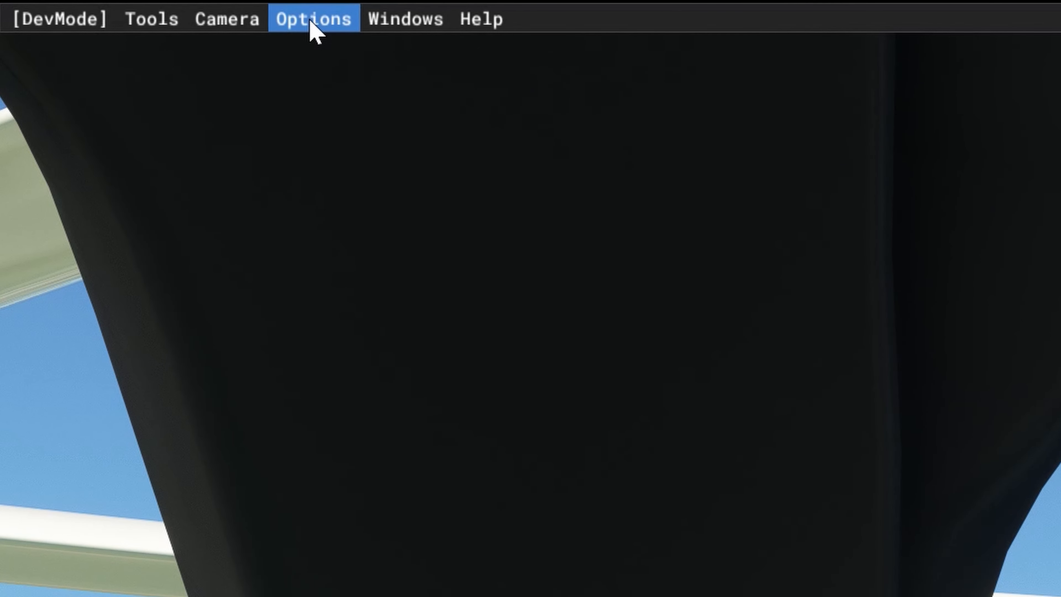
Step: Pause the simulation through the developer options and start the Volocopter Volocity flight
click(311, 23)
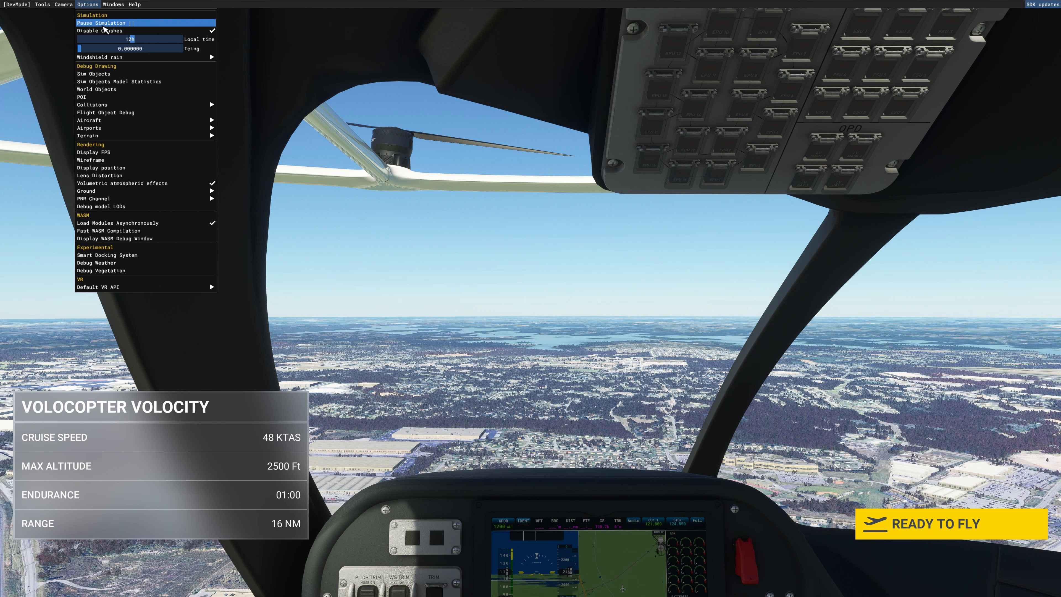
click(103, 25)
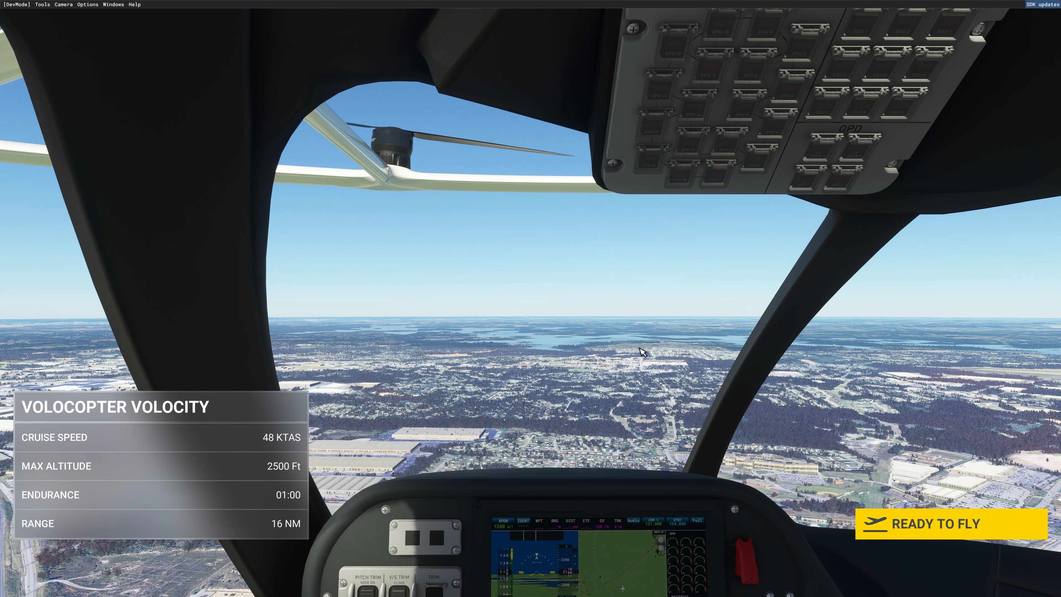
click(929, 533)
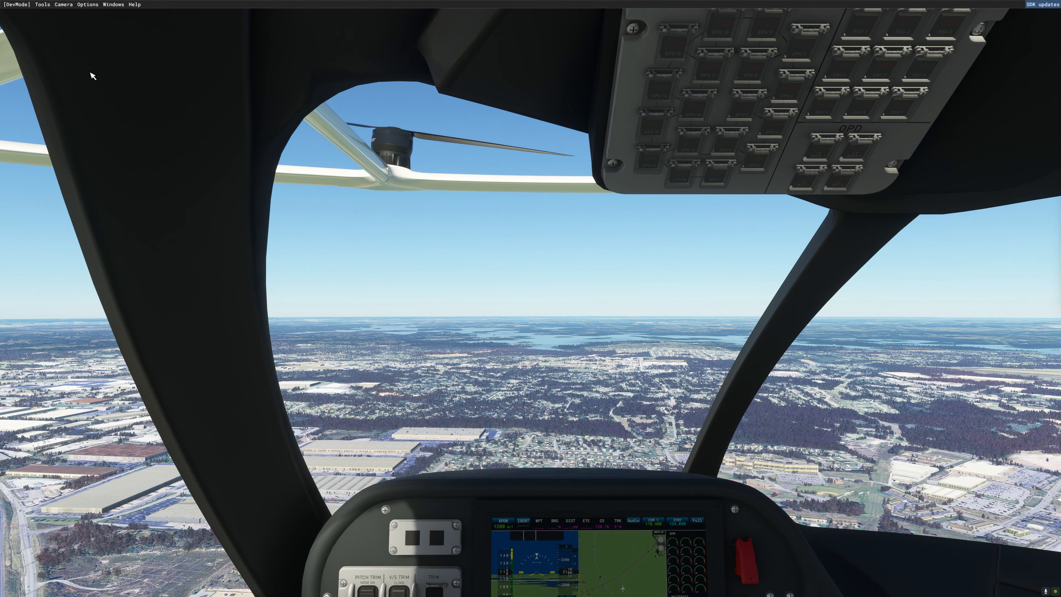
Step: Enable the Developer Camera and lower it from behind the Volocopter down to ground level among the buildings
click(64, 5)
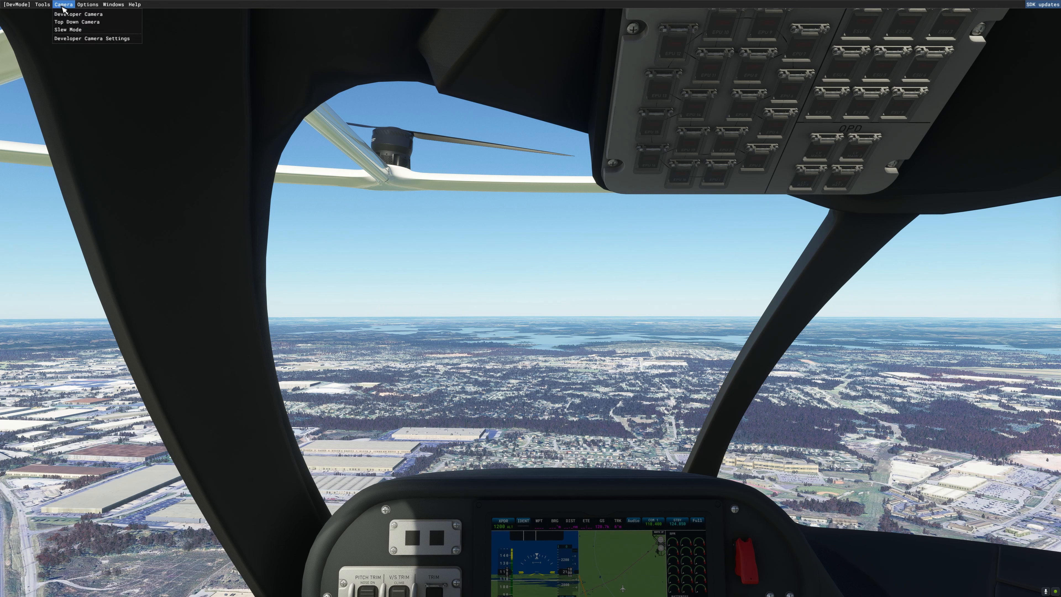
click(78, 15)
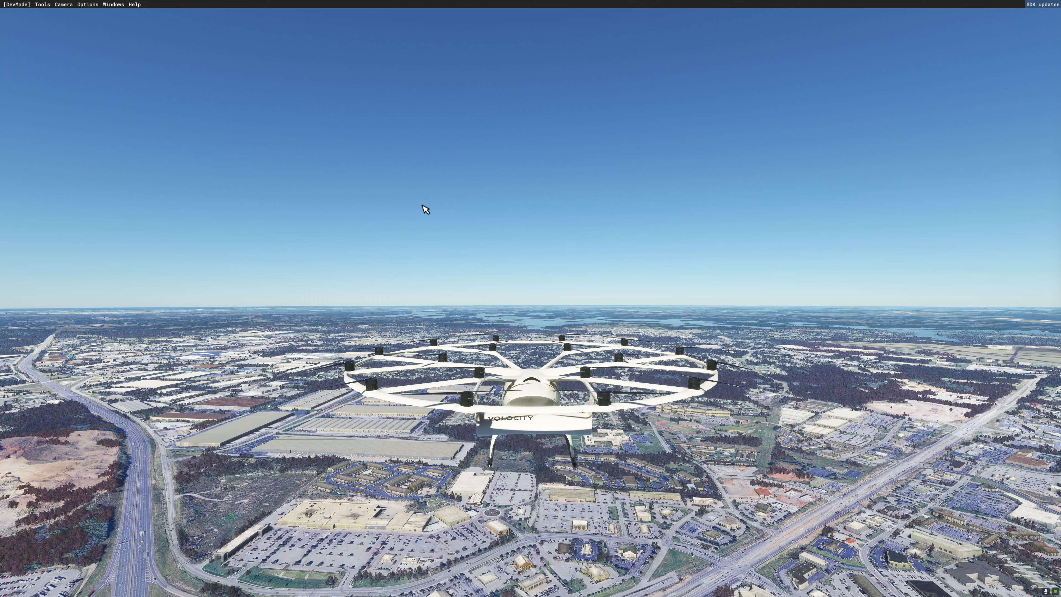
key(f)
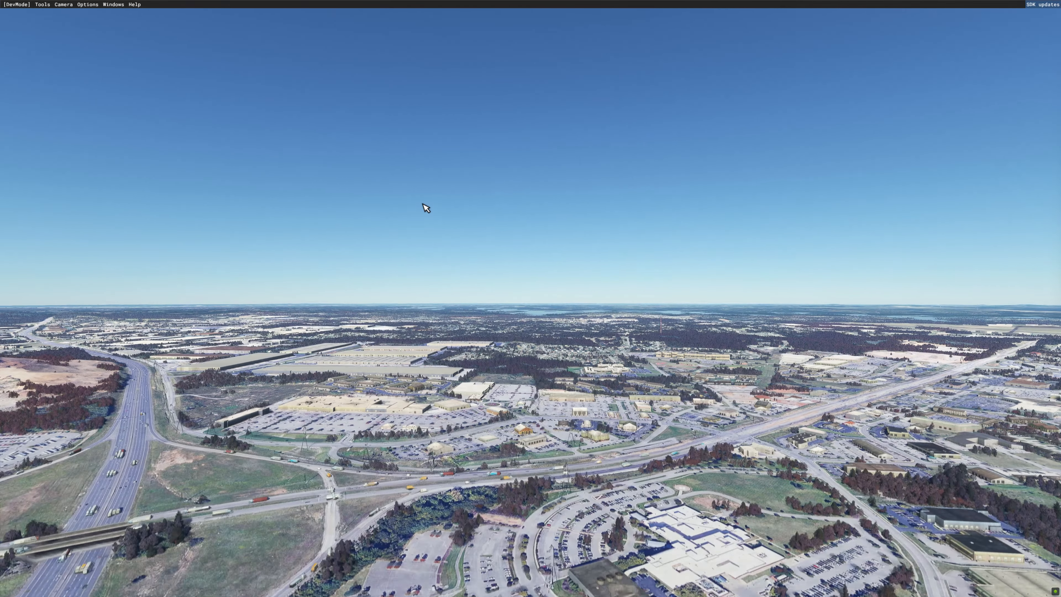
key(f)
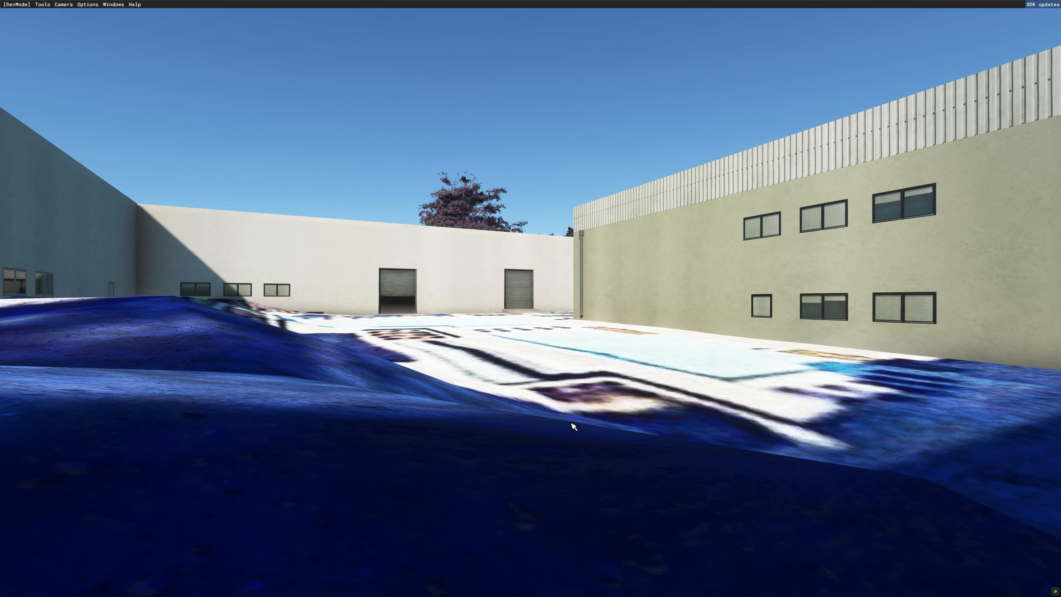
Step: Raise the camera with its view tilted down and fly it around to overlook the building complex, roundabout and highway
key(r)
mouse_move(571, 423)
right_down()
mouse_move(578, 432)
mouse_move(564, 434)
right_up()
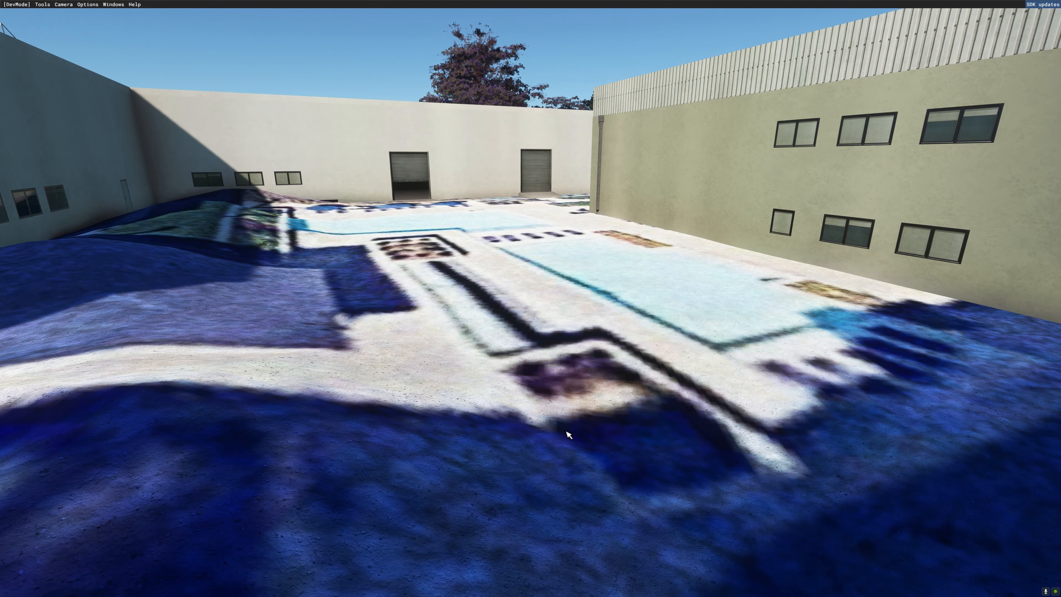
key(r)
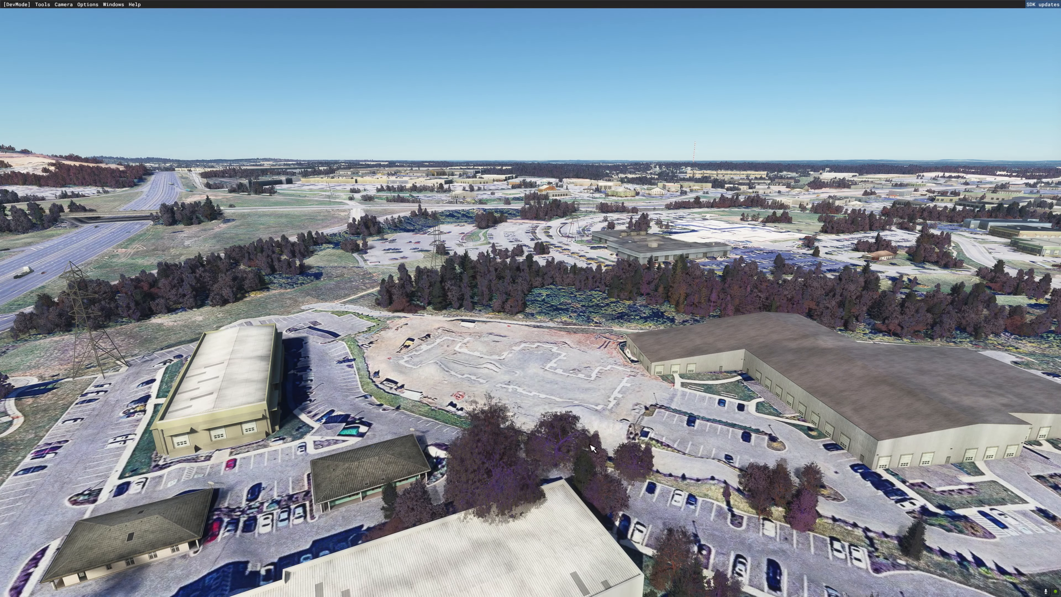
key(w)
right_drag(589, 447, 711, 443)
key(w)
key(a)
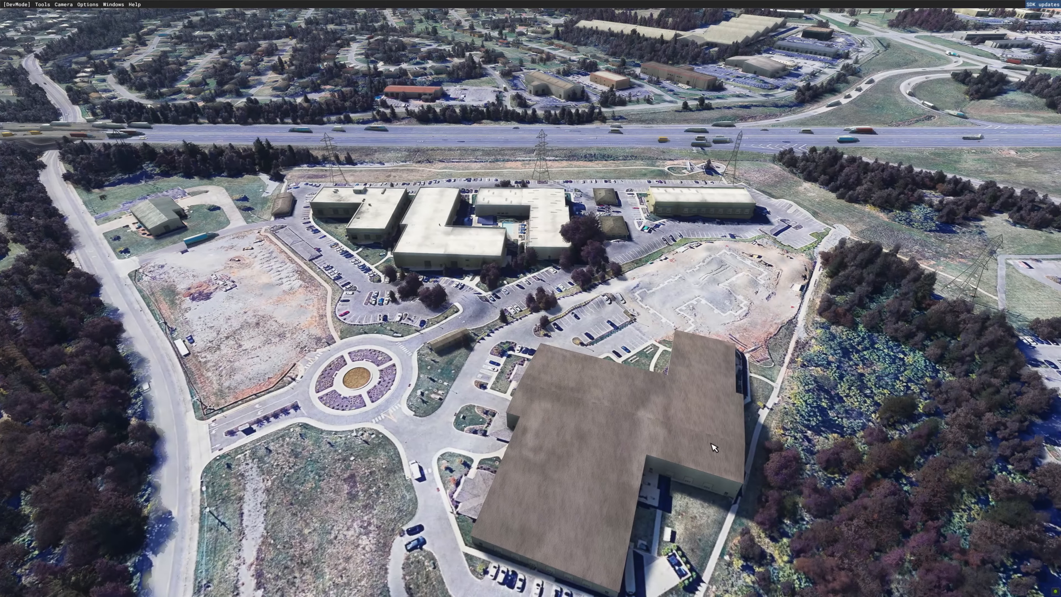
key(w)
key(a)
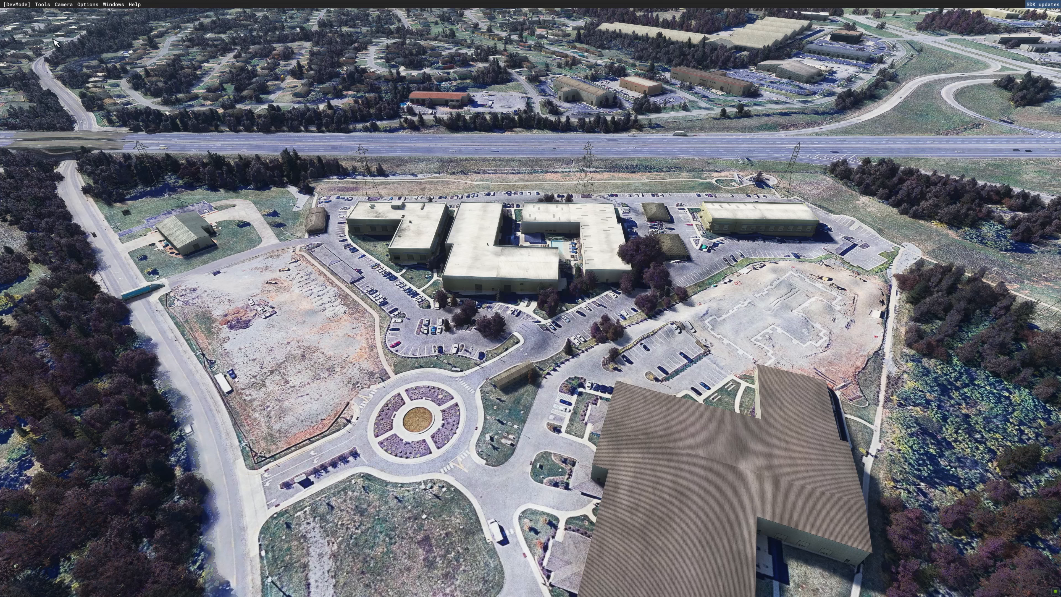
Step: Open the Project Editor and display its Inspector window
click(42, 6)
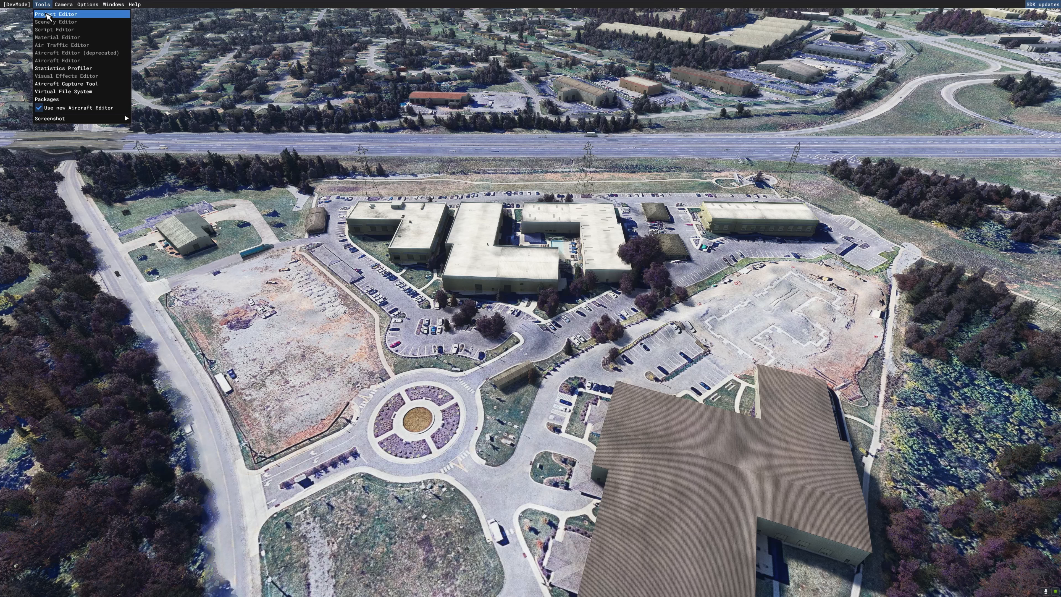
click(51, 15)
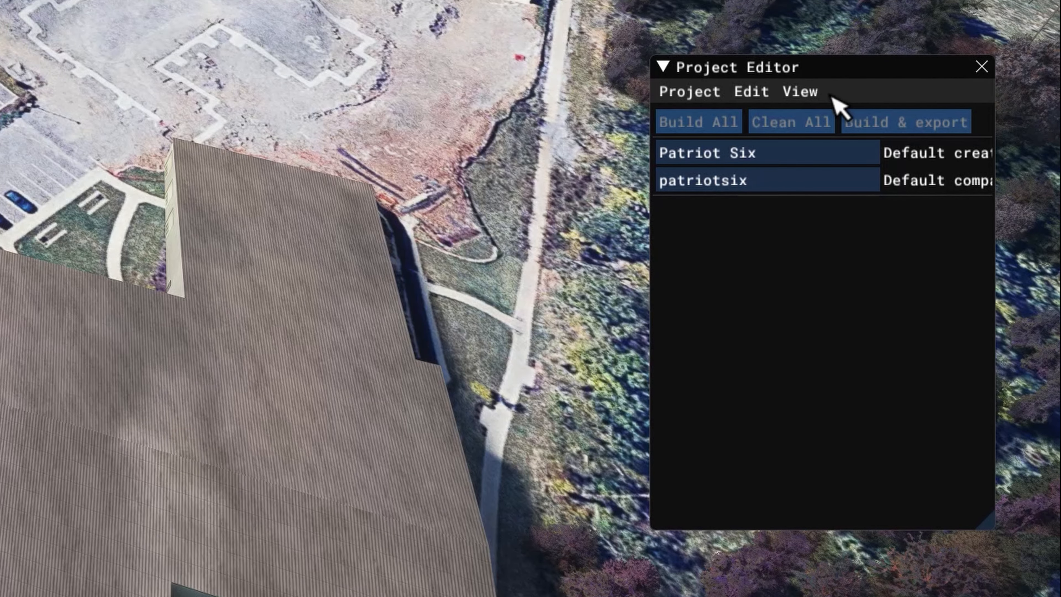
click(815, 99)
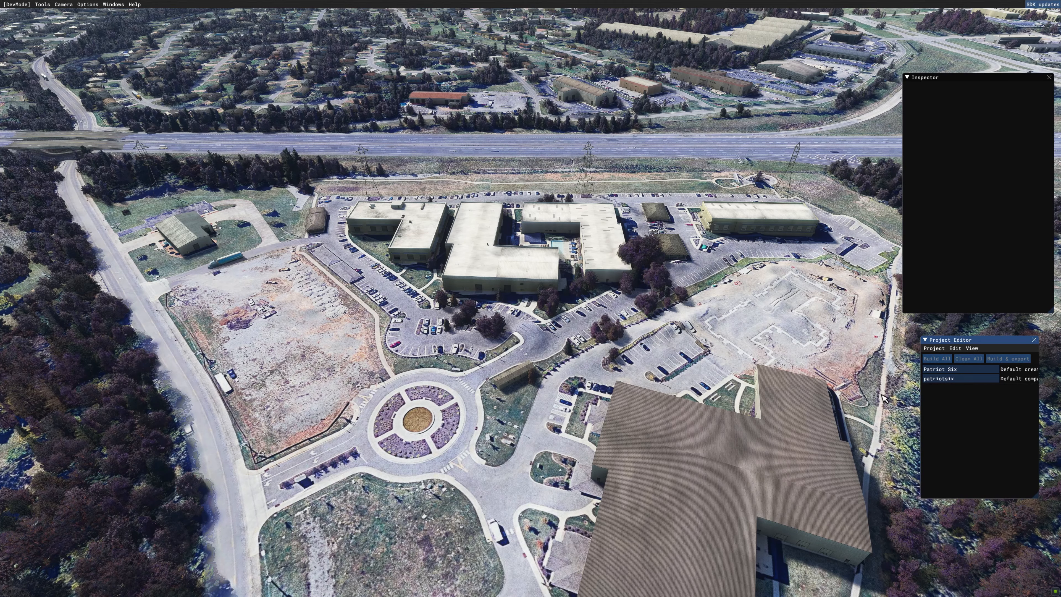
Step: Open the SceneryProject XML file from the patriotsix-SmyrnaTN-scenery folder as the current project
click(933, 348)
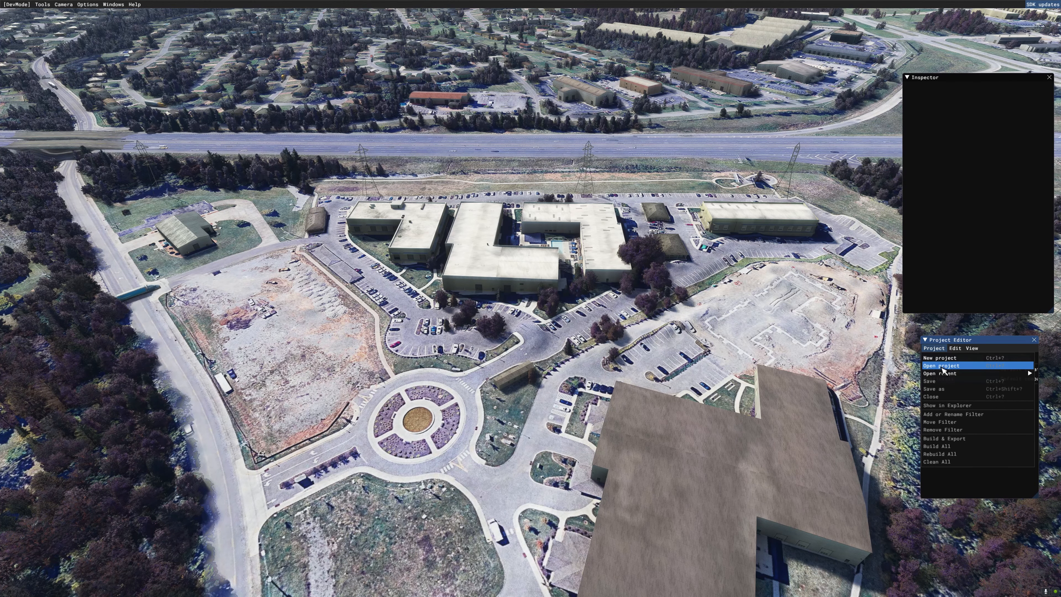
click(941, 365)
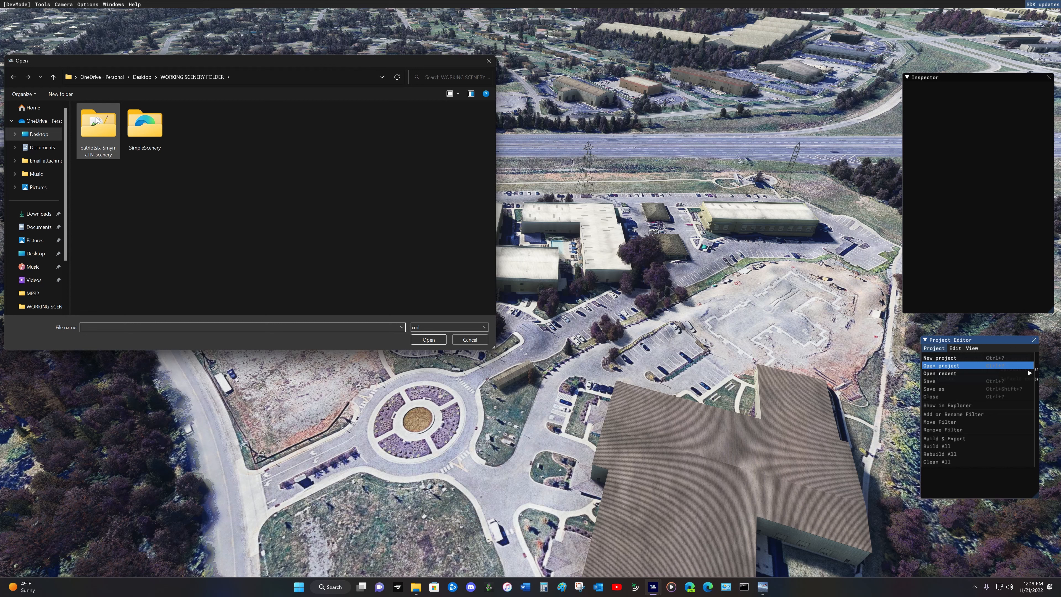
click(102, 133)
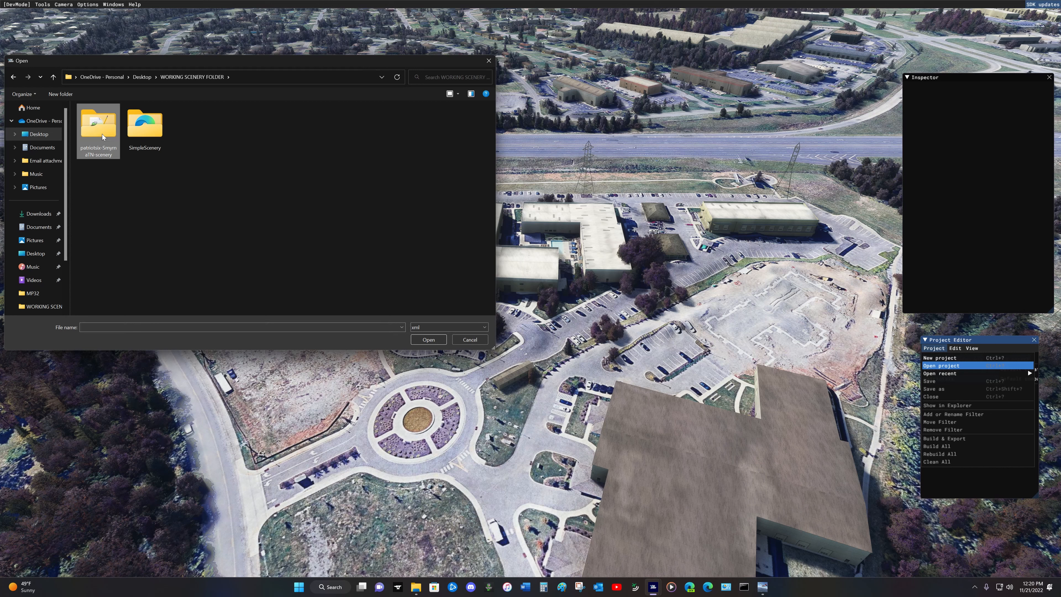
double_click(102, 133)
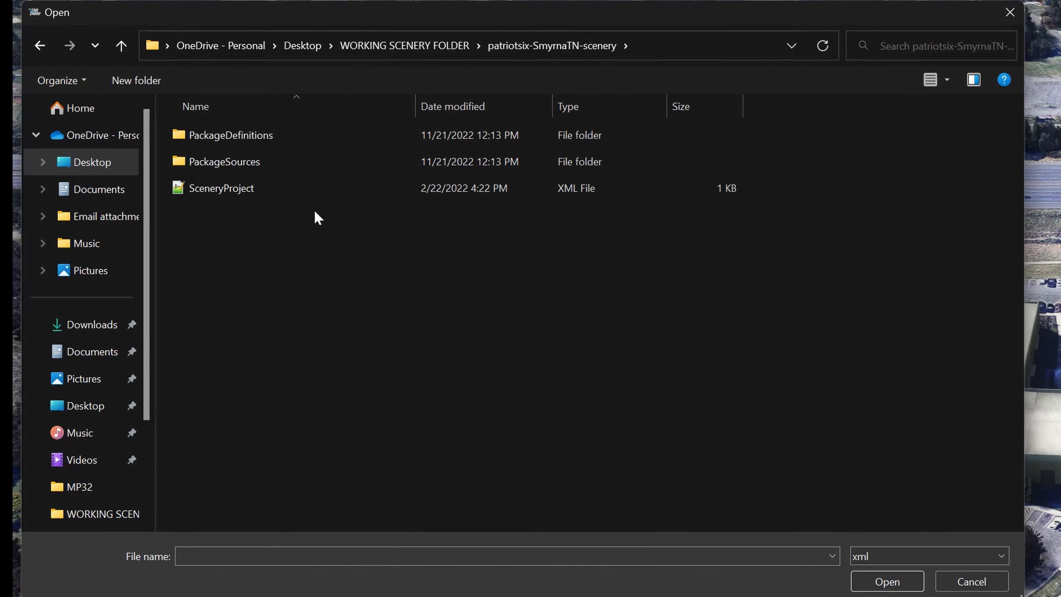
click(279, 192)
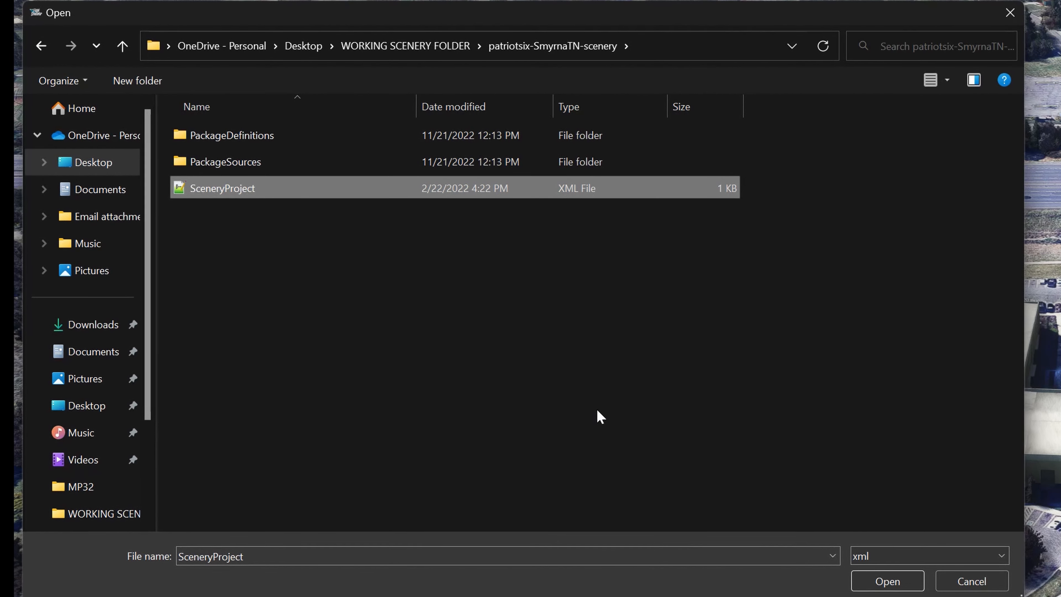
click(889, 585)
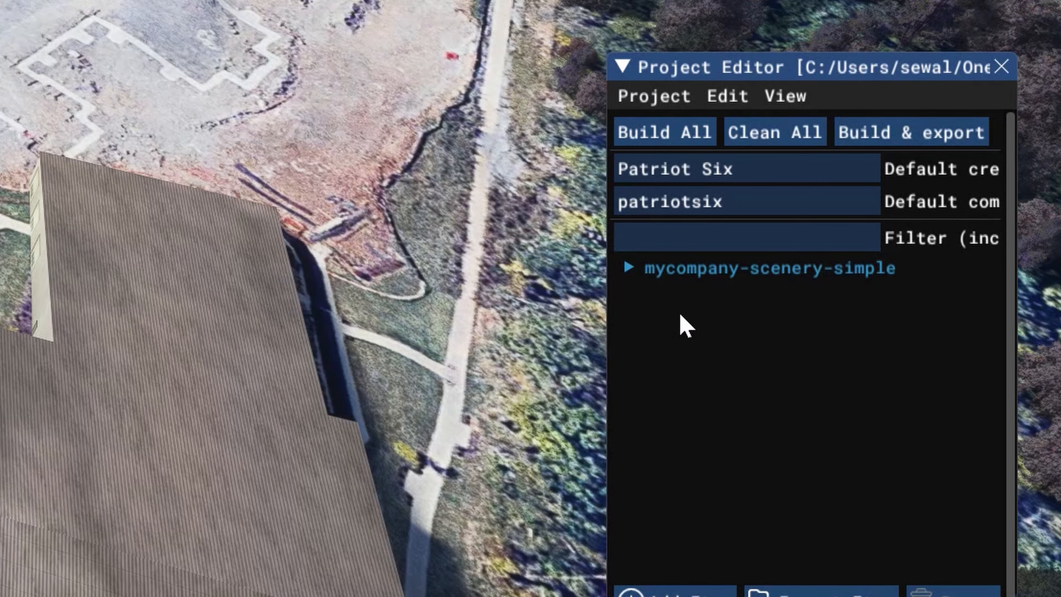
Step: Select the mycompany-scenery-simple package and set its title to "Smyrna TN Scnery"
click(704, 277)
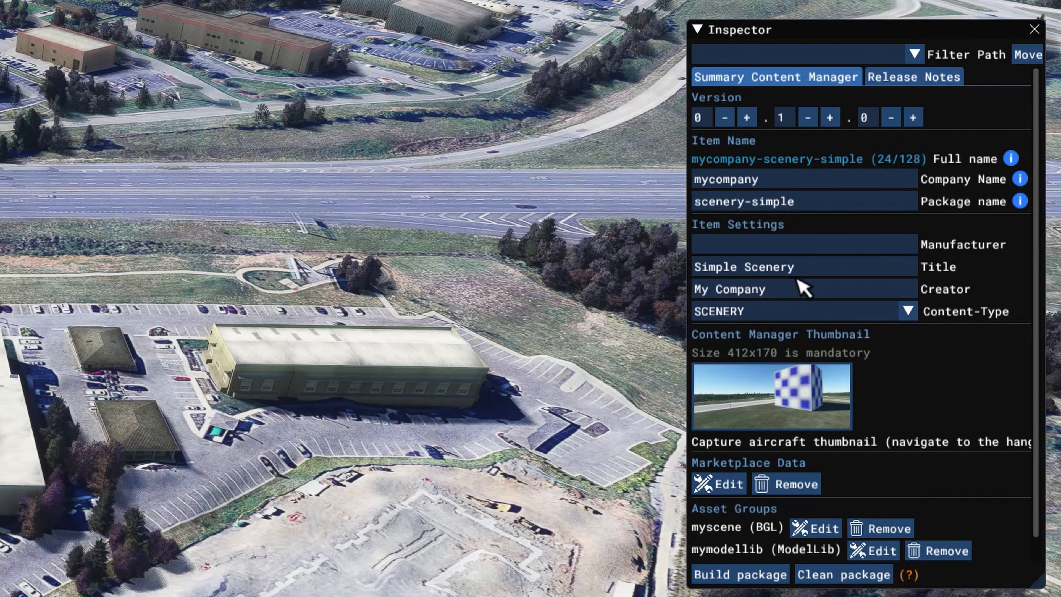
click(814, 264)
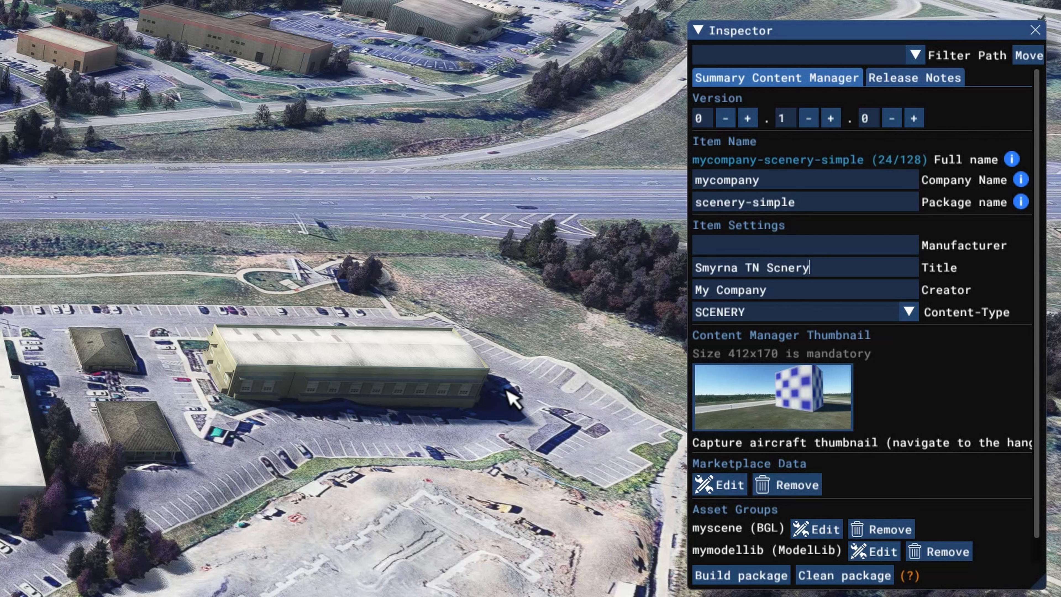
Step: Set the package's creator to "Patriot Six"
mouse_move(814, 303)
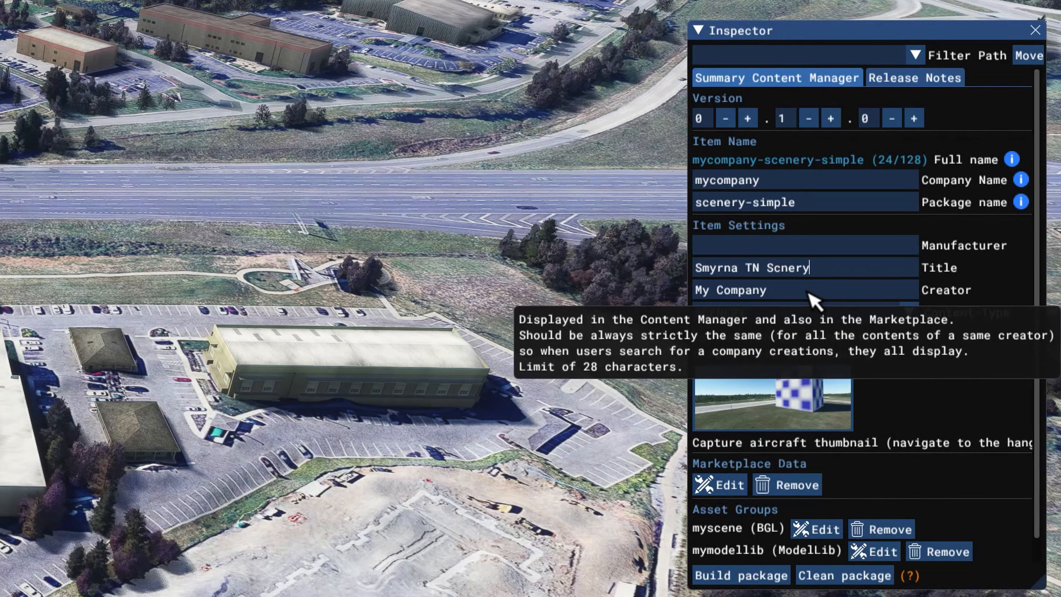
click(809, 289)
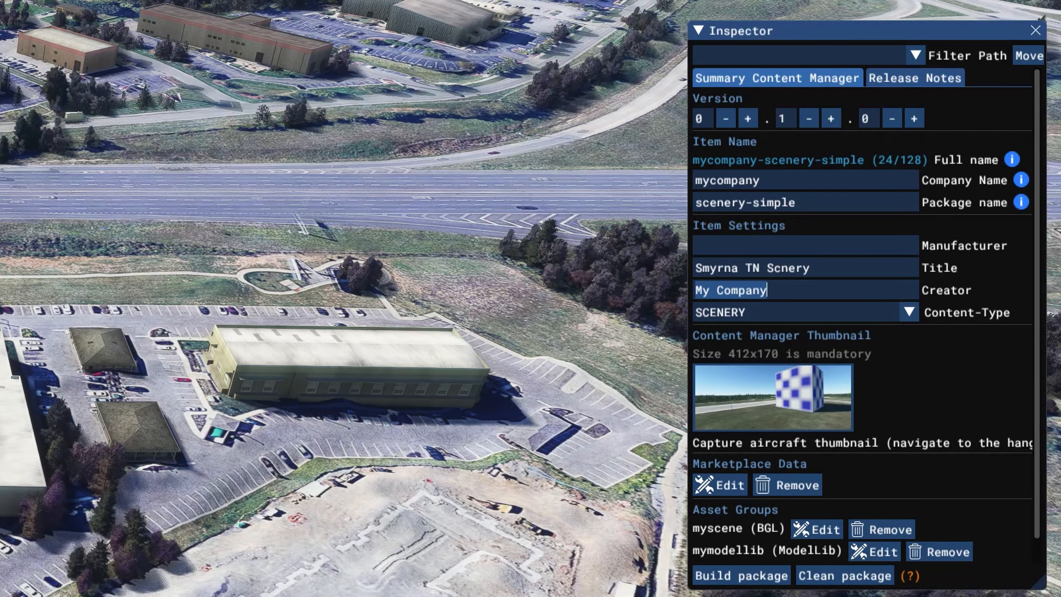
key(BackSpace)
text(Pa)
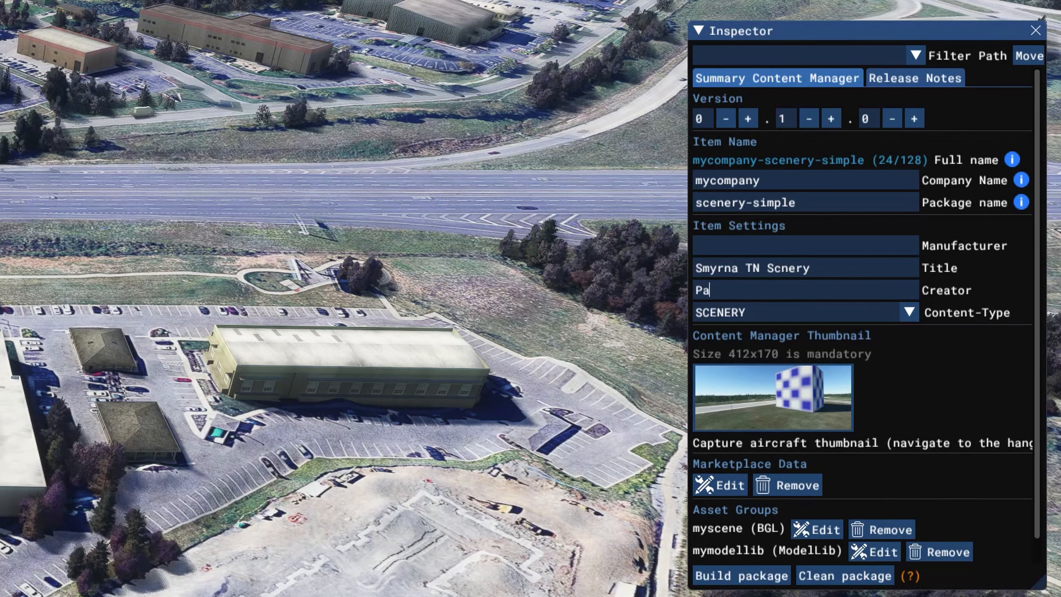
text(triot)
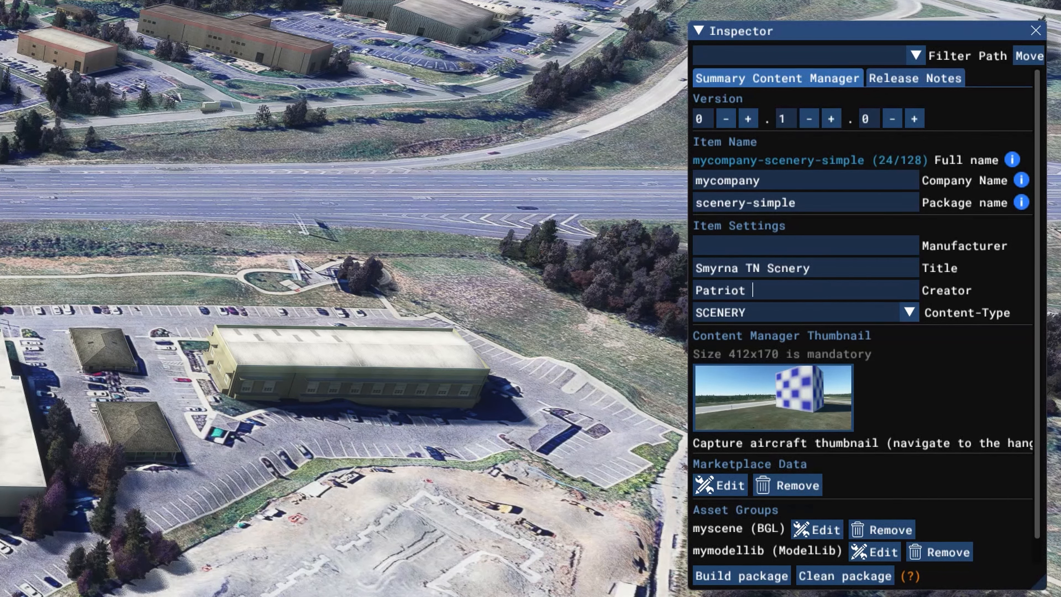
text( Six)
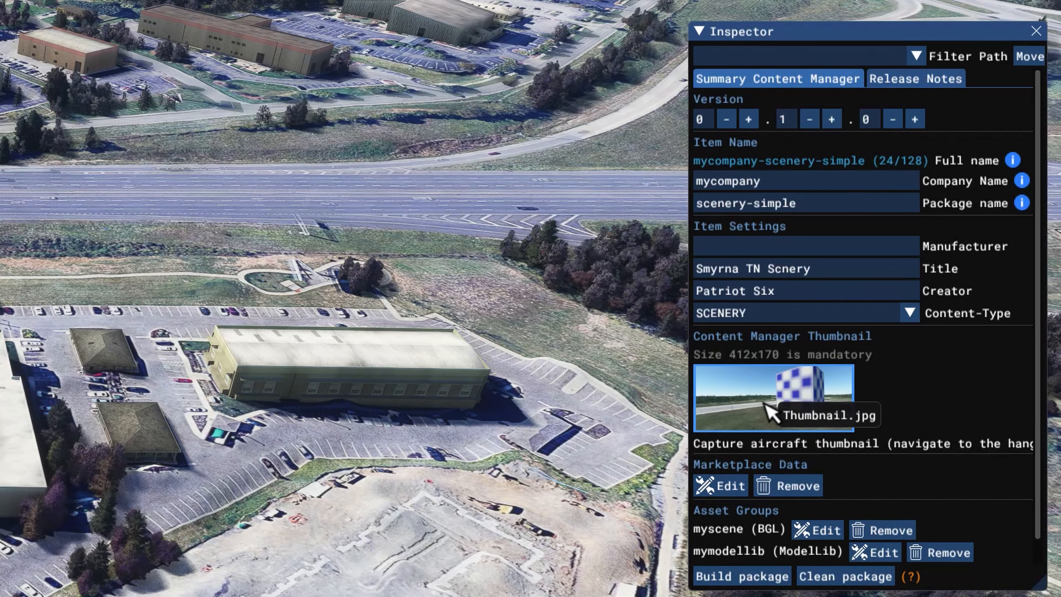
Step: Replace the Content Manager thumbnail with the "Patriot six studio Pacakage Version" image from WORKING SCENERY FOLDER
click(771, 405)
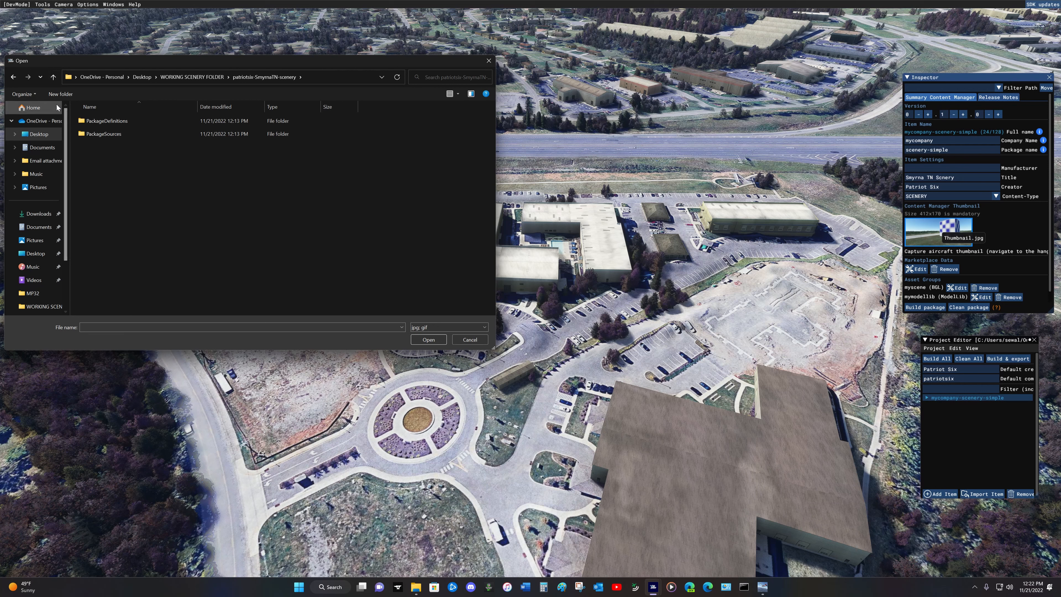
click(52, 78)
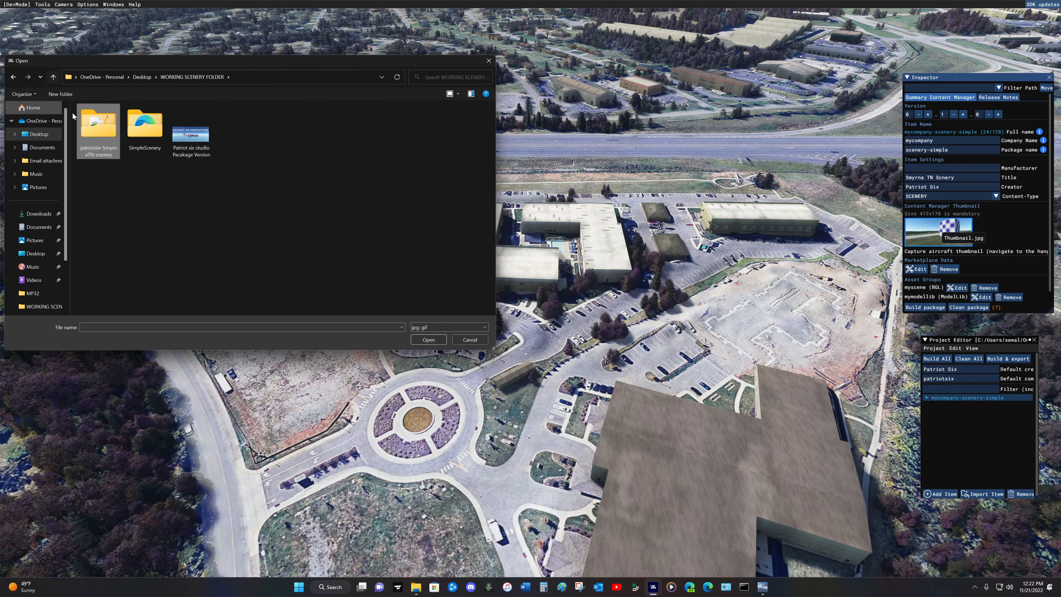
click(205, 139)
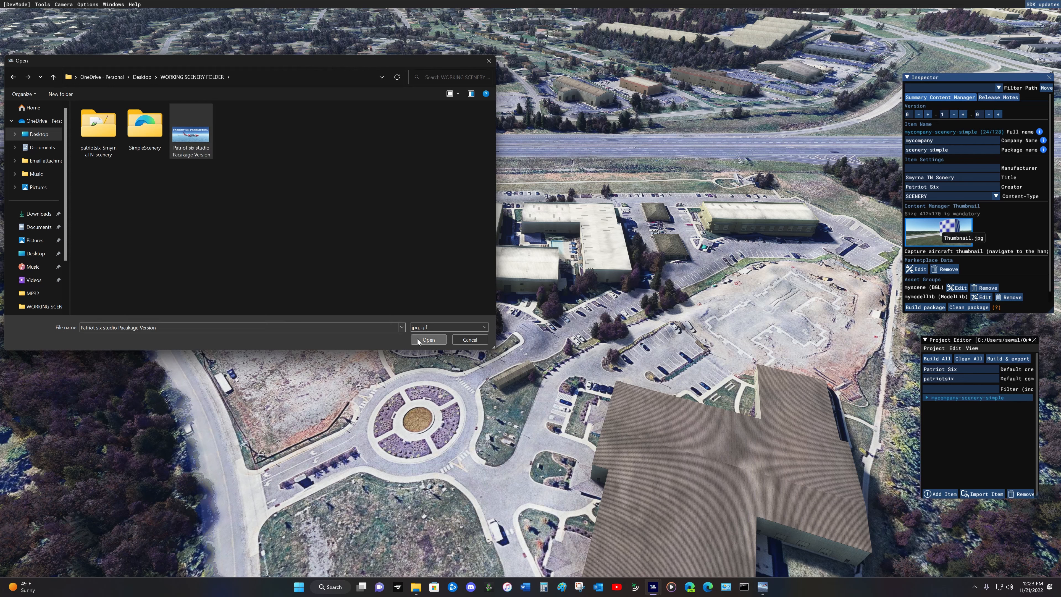
click(428, 339)
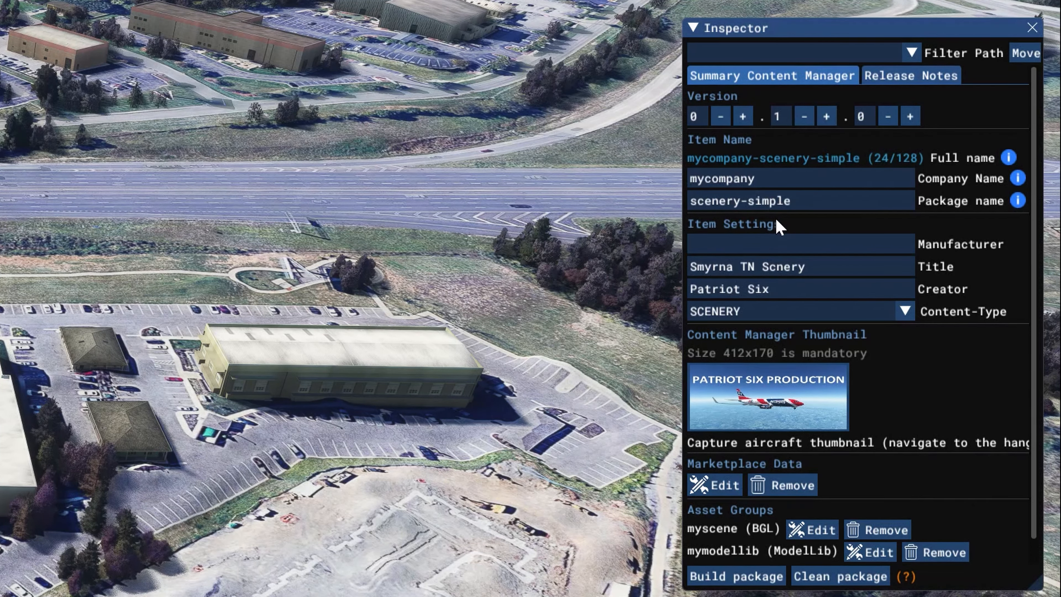
Step: Set the package's company name to "patriotsix"
click(785, 187)
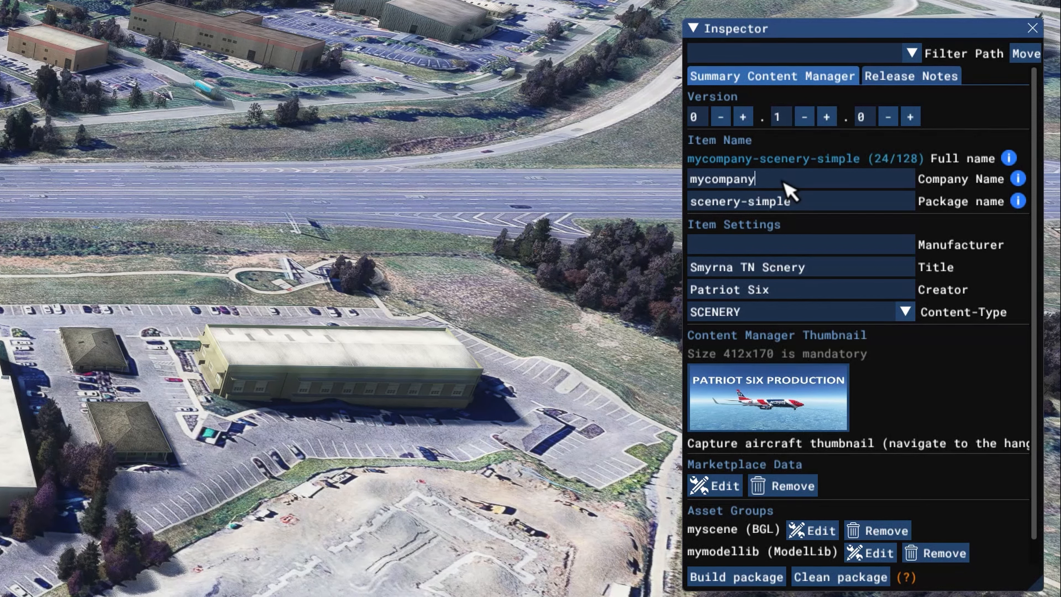
key(ctrl+a)
key(BackSpace)
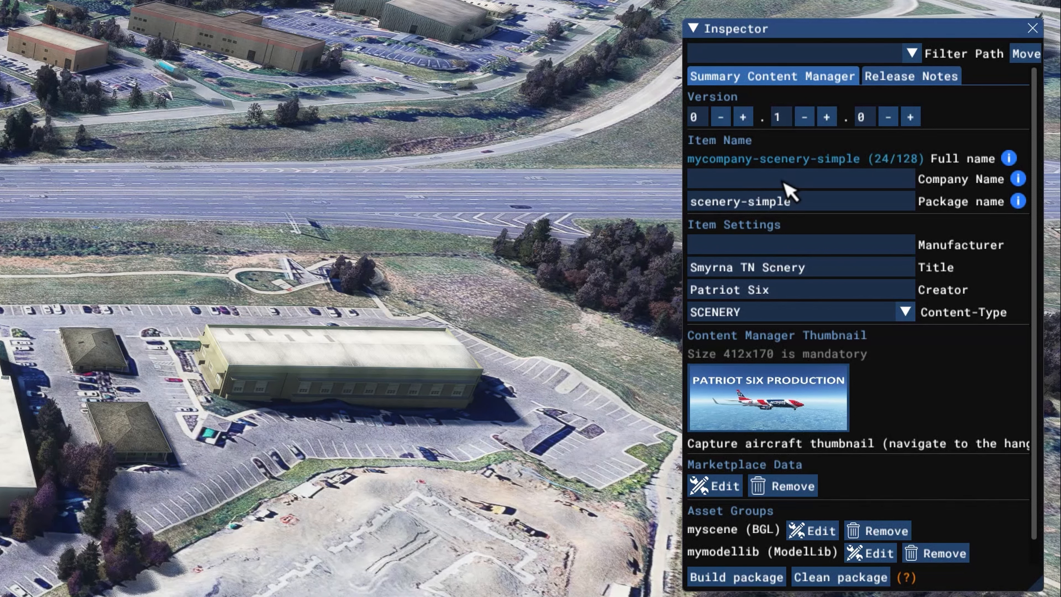
text(patriot)
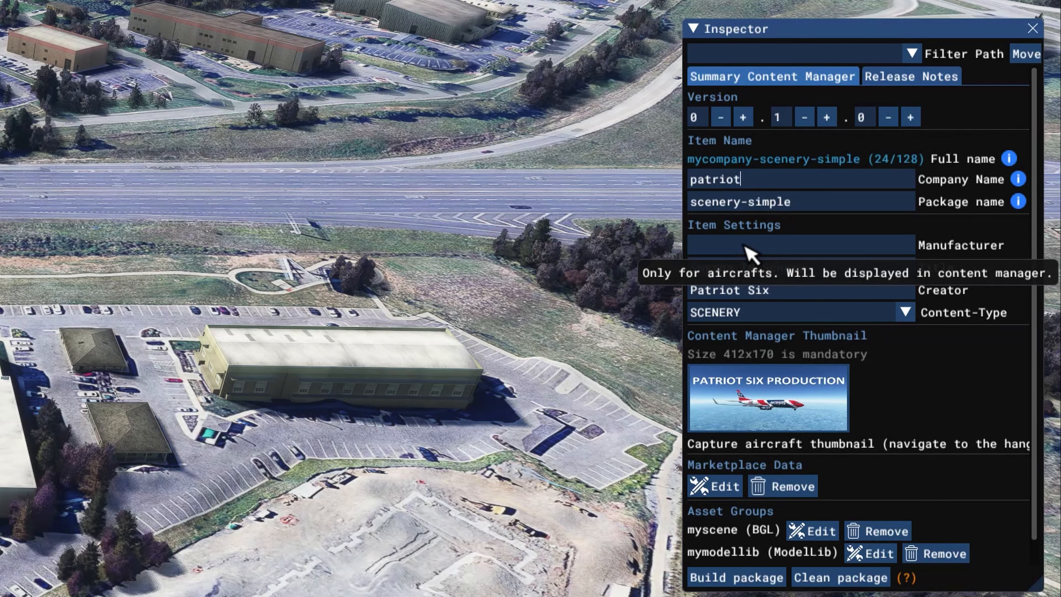
key(ctrl+a)
key(BackSpace)
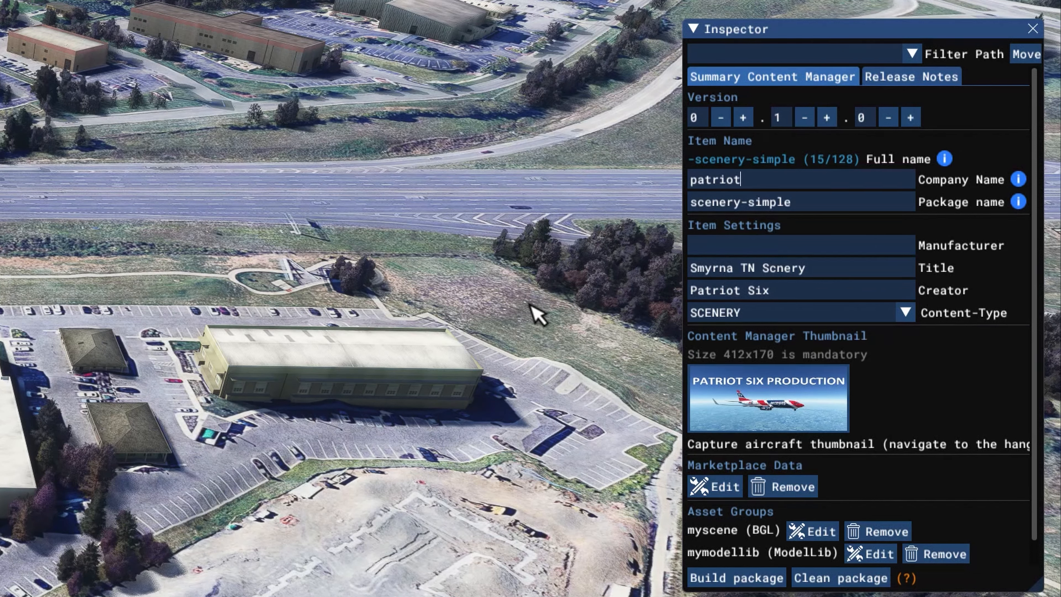
text(patriotsix)
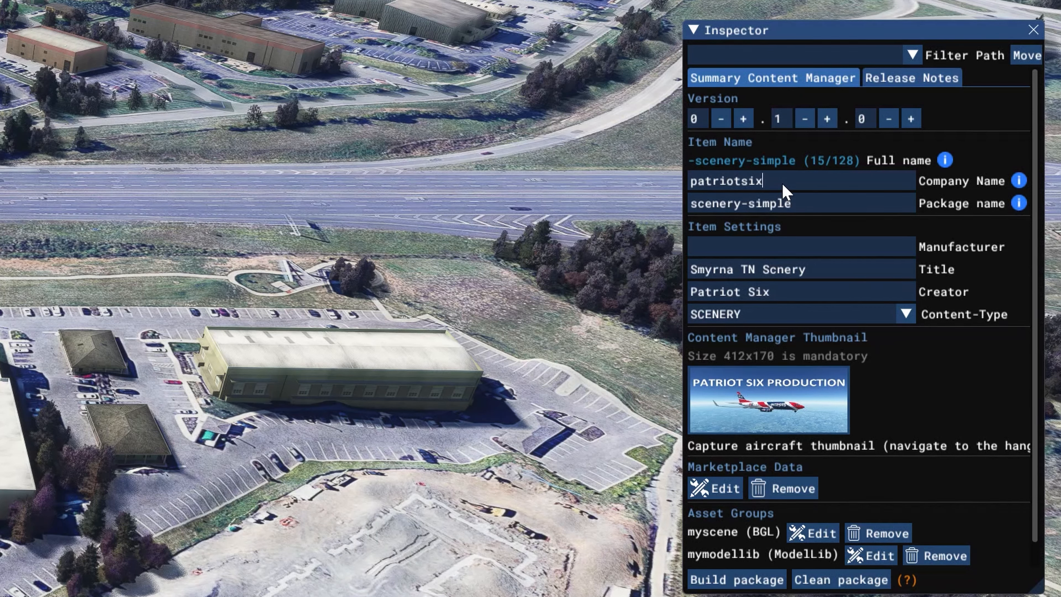
Step: Change the package name to "smyrnatn-scenery" and apply it
click(801, 205)
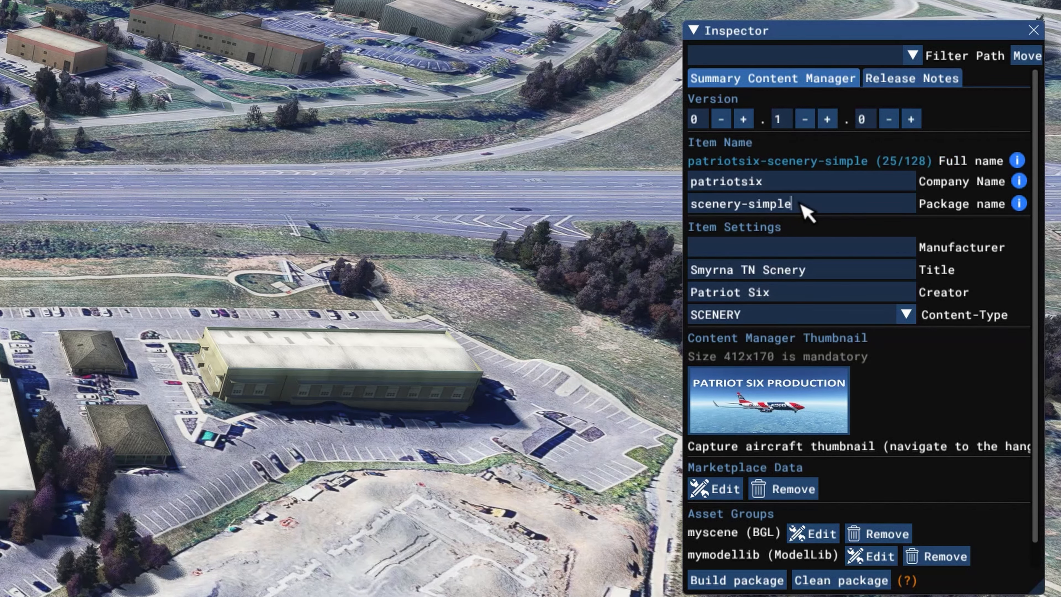
key(BackSpace)
key(BackSpace)
key(BackSpace)
key(BackSpace)
key(BackSpace)
key(BackSpace)
key(BackSpace)
key(BackSpace)
key(BackSpace)
key(BackSpace)
key(BackSpace)
key(BackSpace)
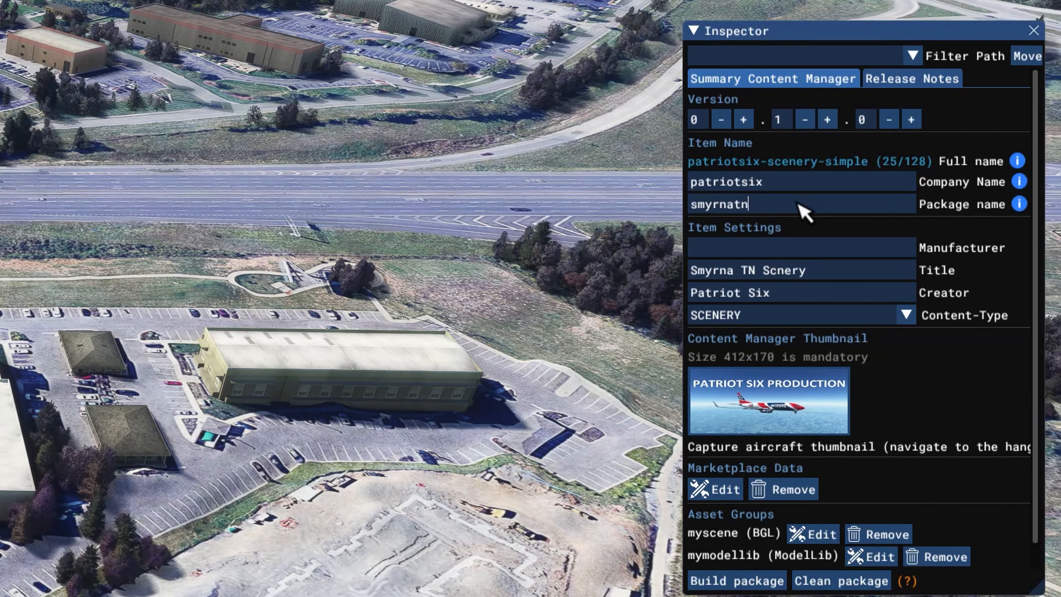
text(smyrnatn-sc)
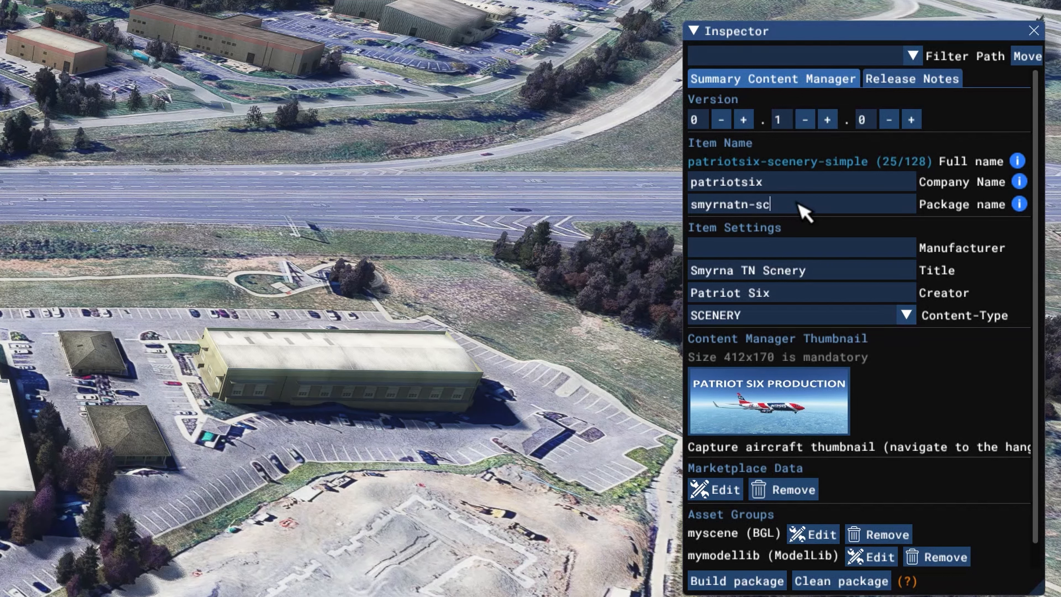
text(enery)
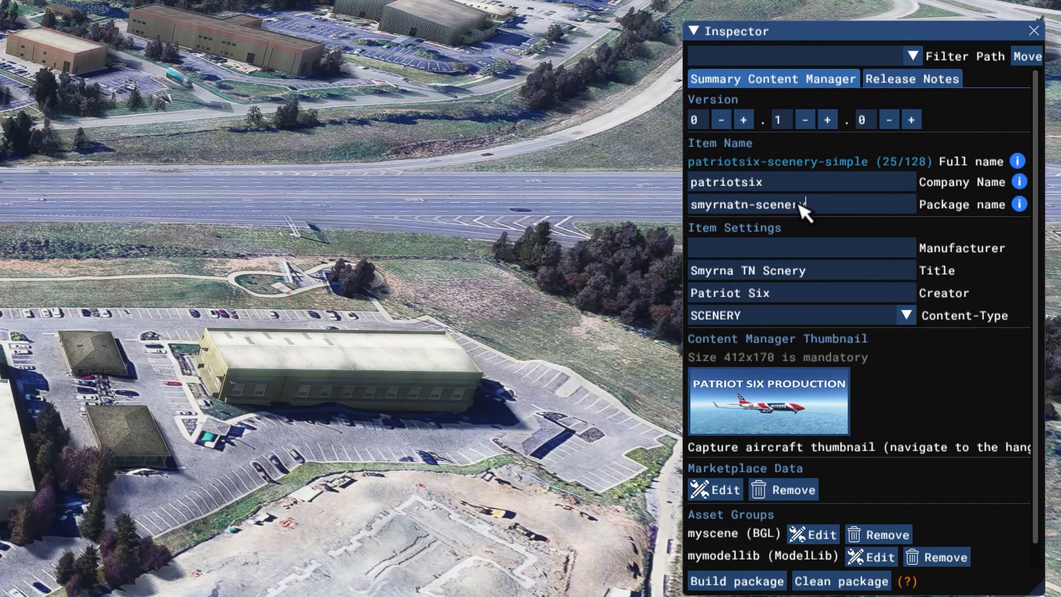
click(824, 237)
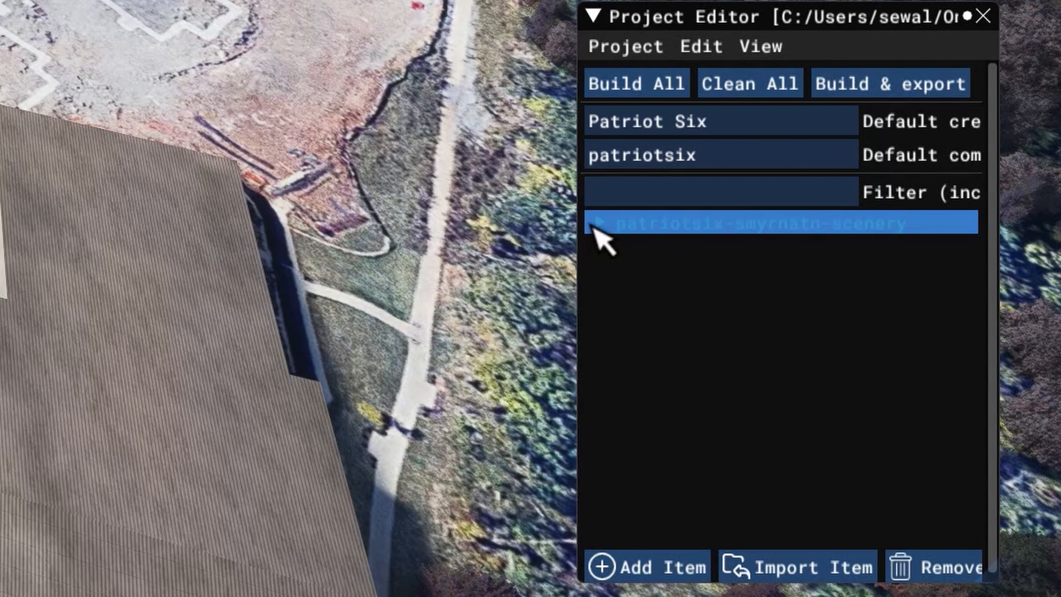
Step: Expand the patriotsix-smyrnatn-scenery package and rename its myscene BGL asset group to "smyrnaTNscene"
click(925, 397)
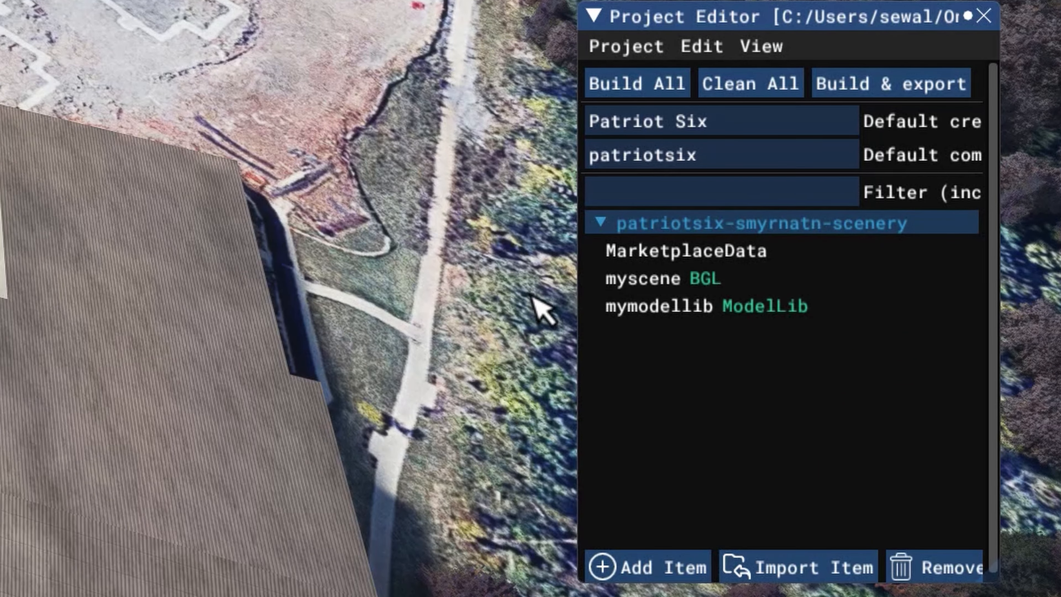
click(701, 253)
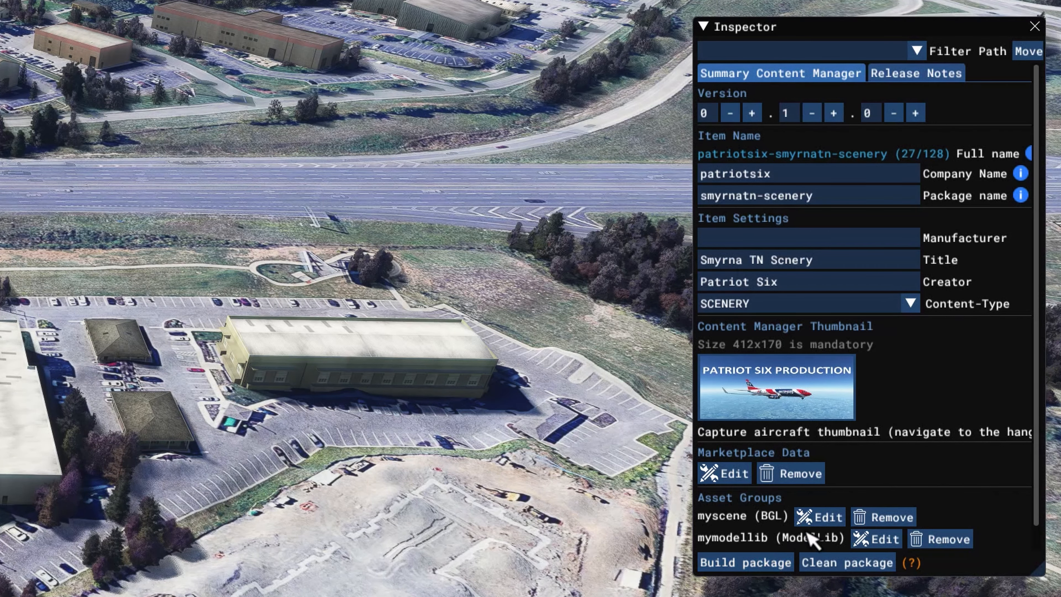
click(821, 515)
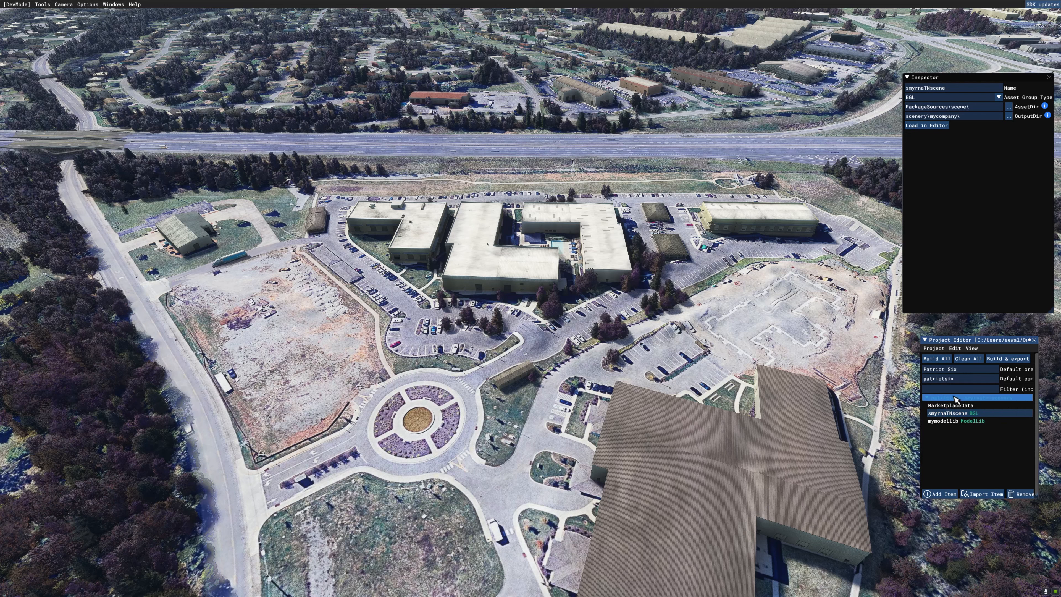
Step: Return to the package settings and rename the mymodellib ModelLib asset group to "smyrnaTNmodel"
click(957, 398)
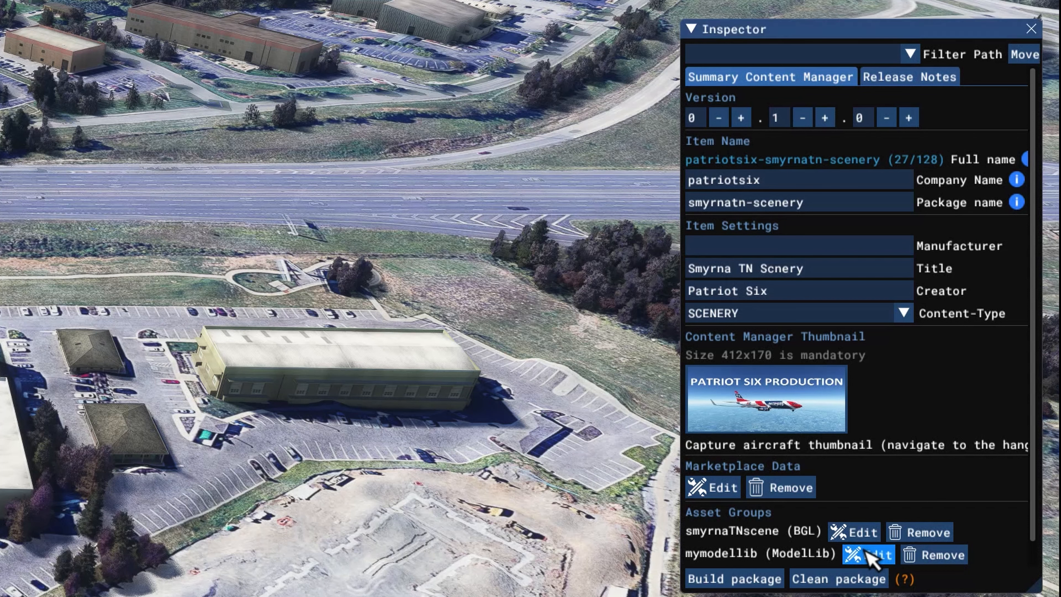
click(981, 297)
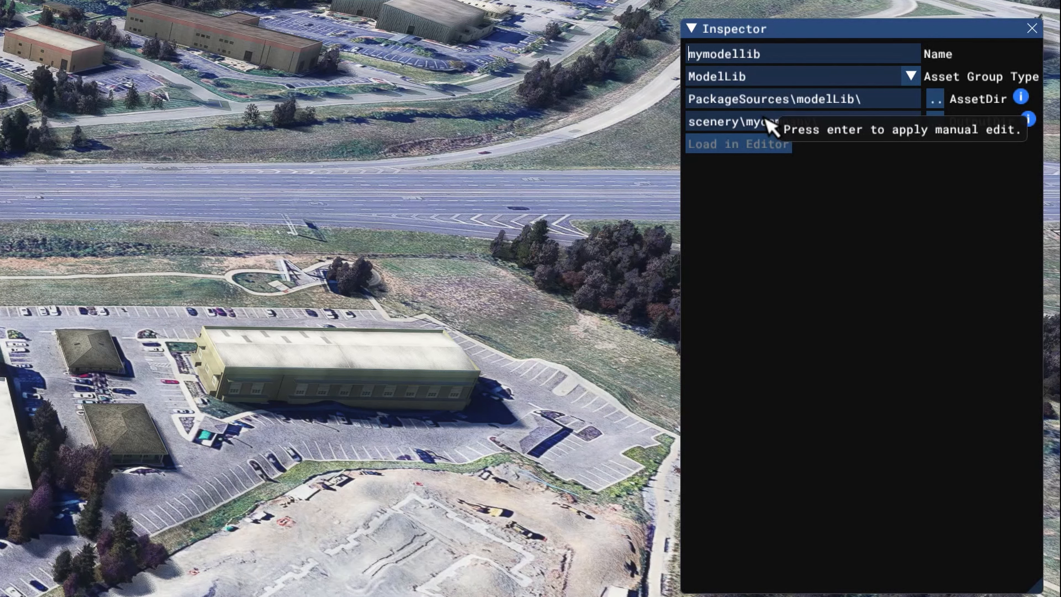
text(smyrna)
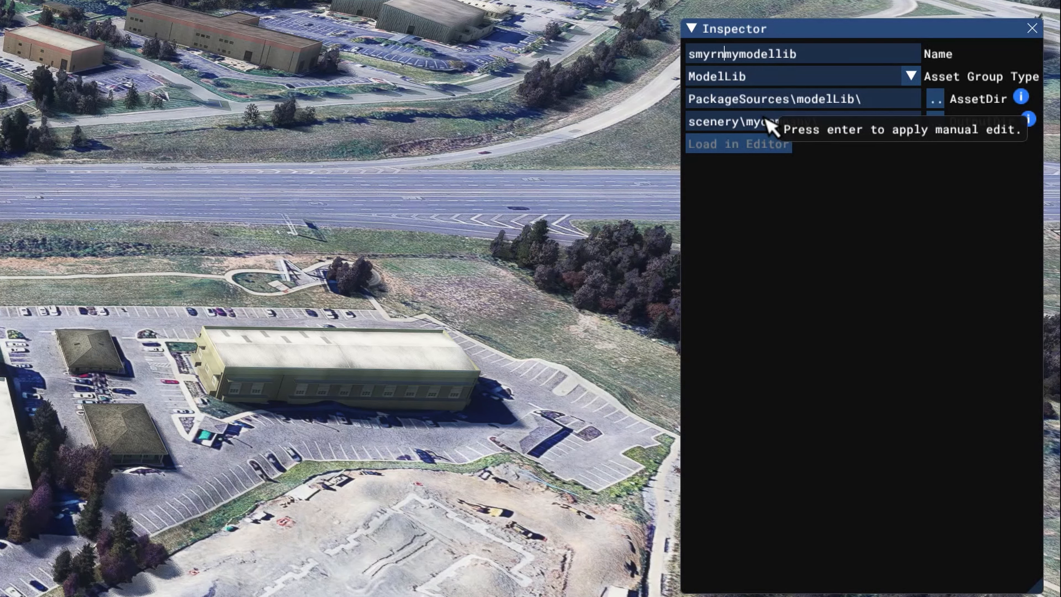
text(T)
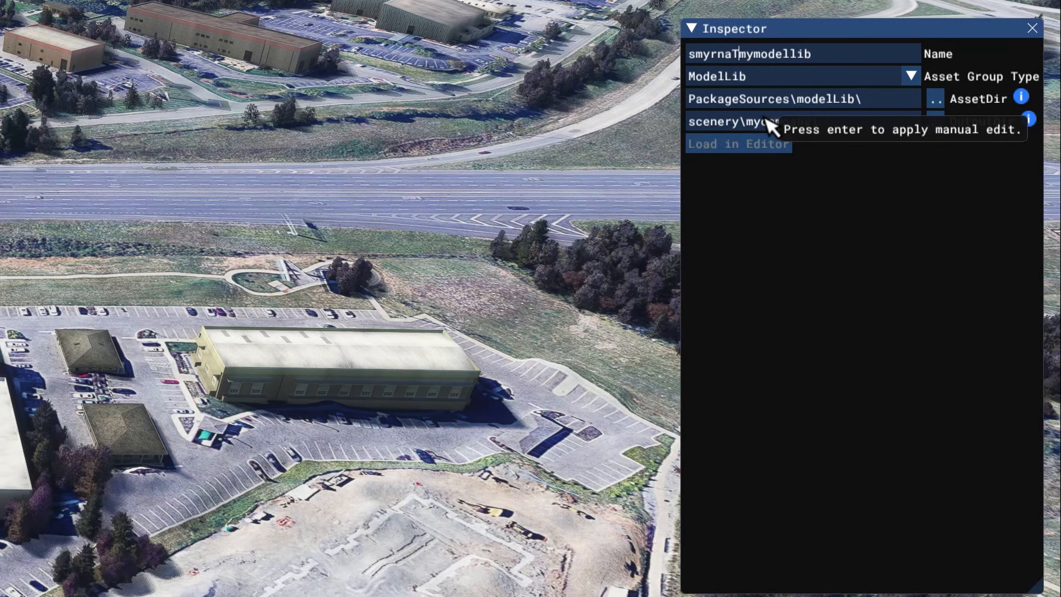
text(N)
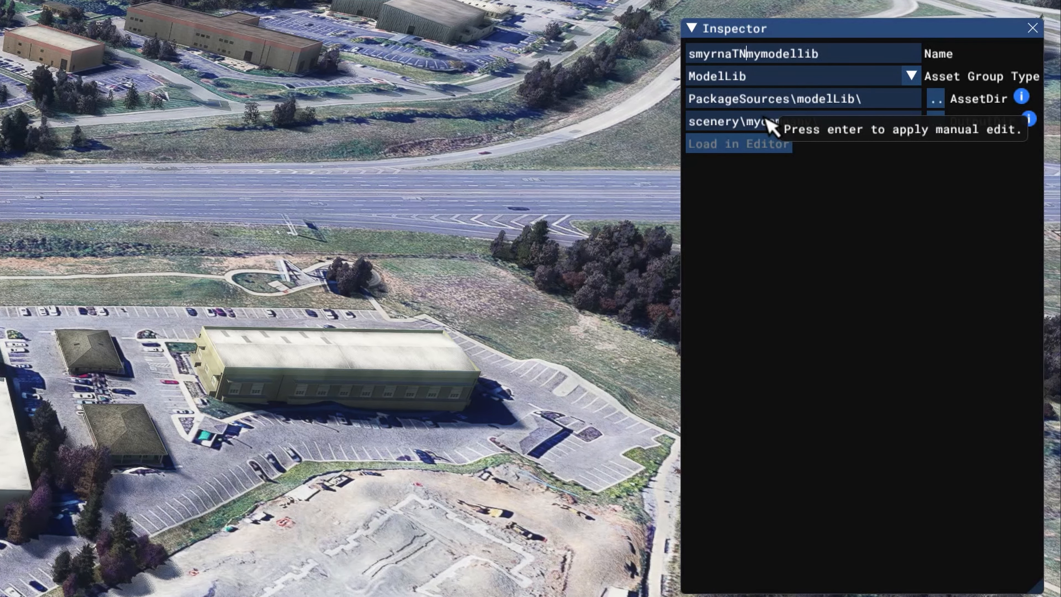
key(Delete)
key(Delete)
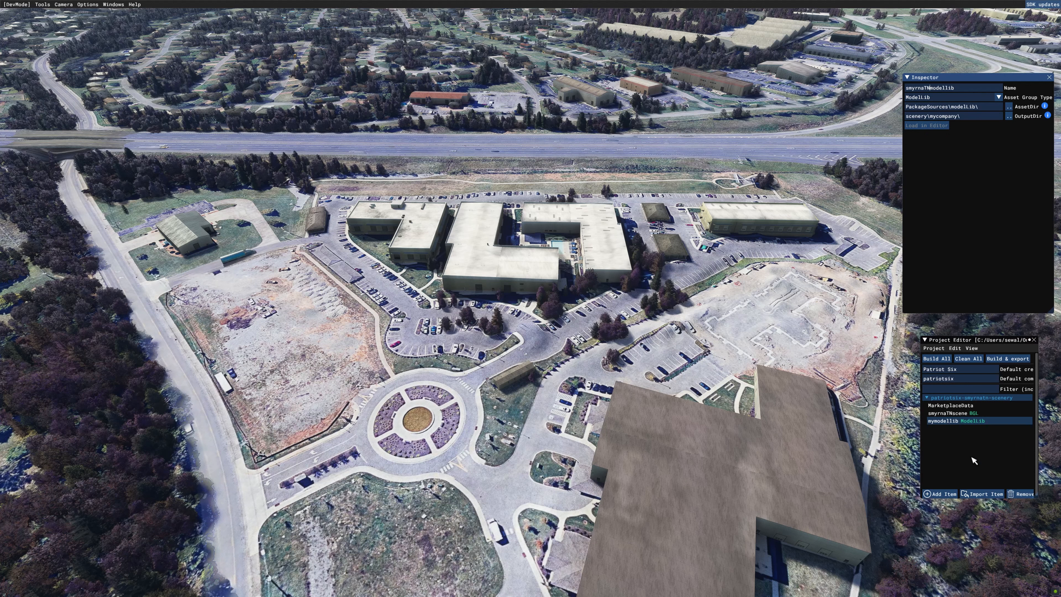
Step: Build the patriotsix-smyrnatn-scenery package, saving the modified project before the build
click(970, 399)
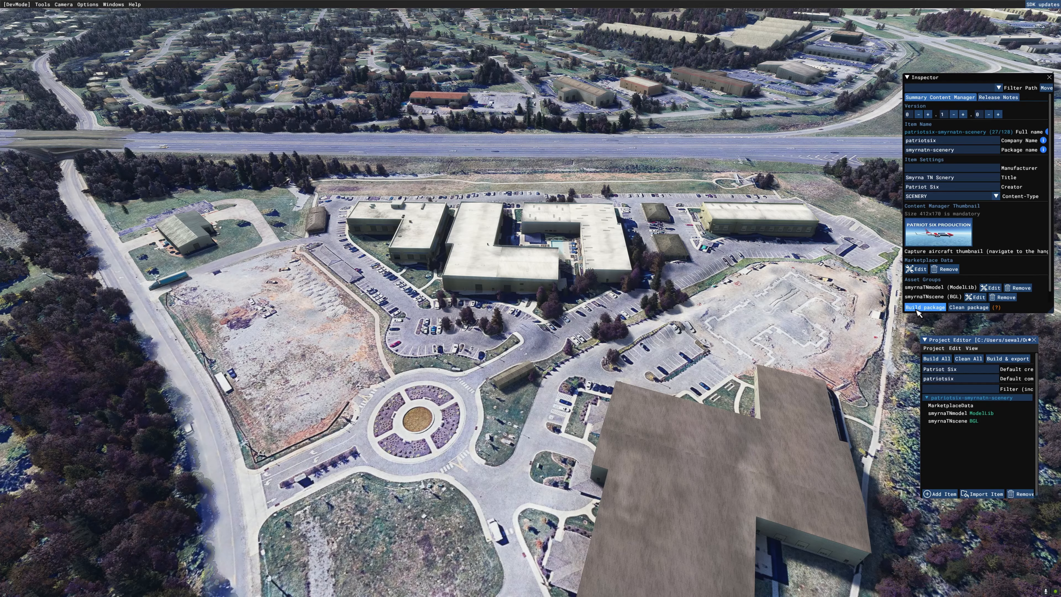
click(924, 307)
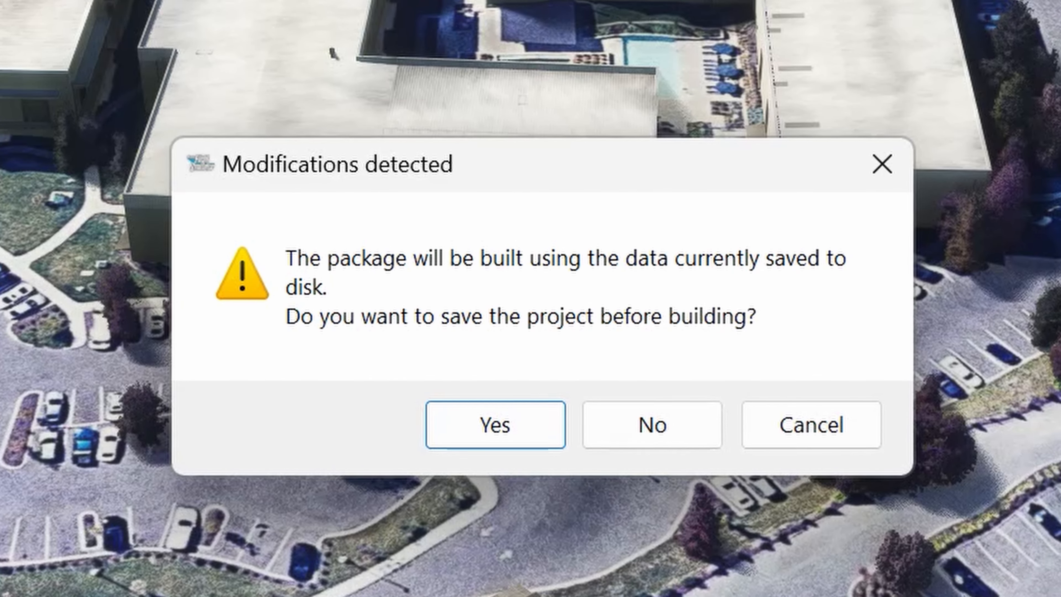
click(496, 437)
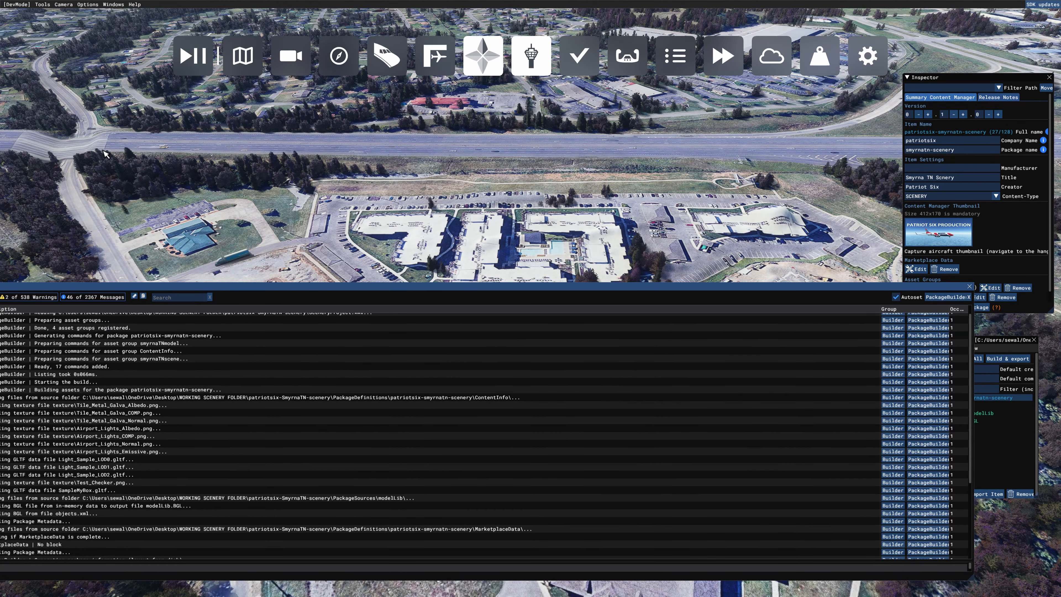
Step: Close the console window that shows the package build messages
click(110, 5)
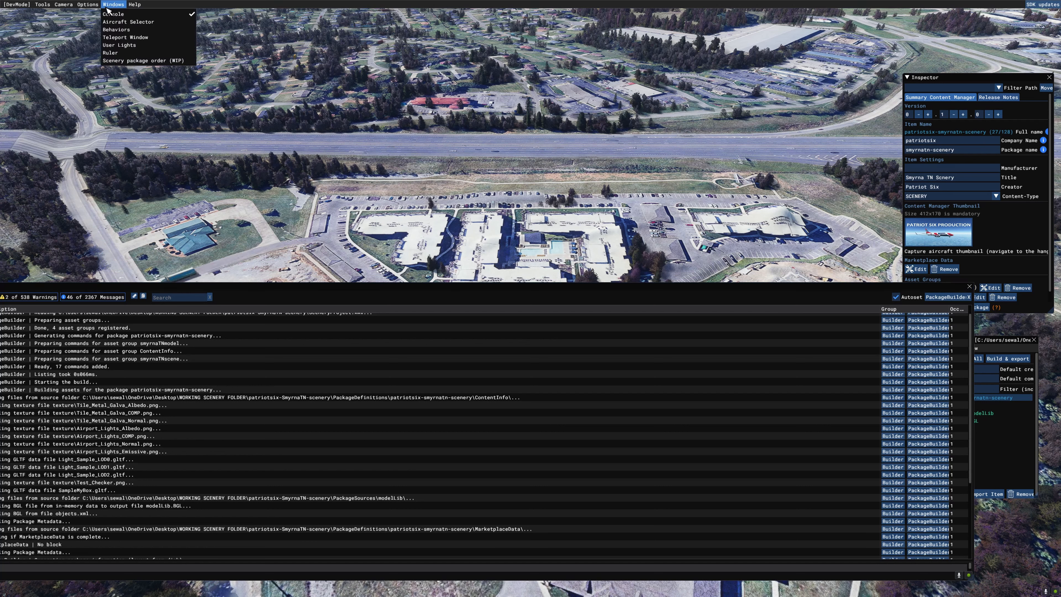
click(111, 5)
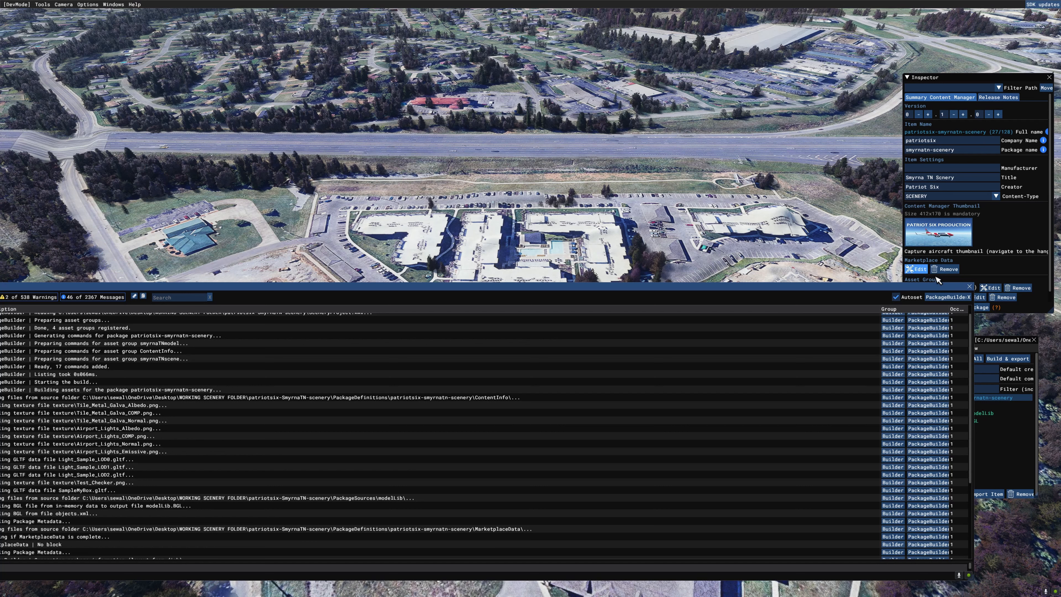
click(972, 289)
Step: Switch to File Explorer and open the Packages folder inside patriotsix-SmyrnaTN-scenery to examine the build output
key(alt+Tab)
drag(672, 206, 627, 148)
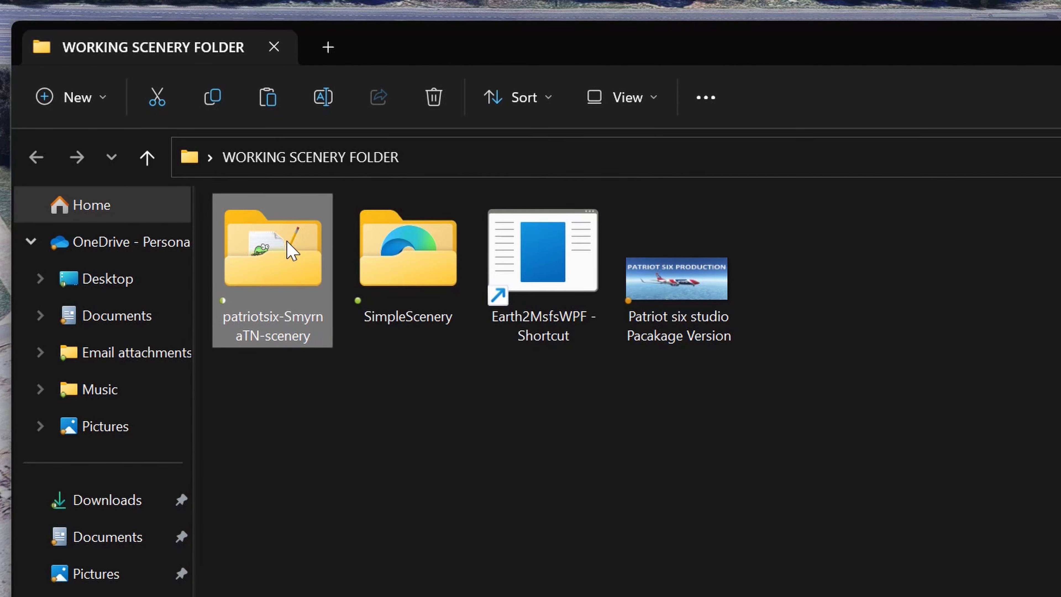
double_click(256, 258)
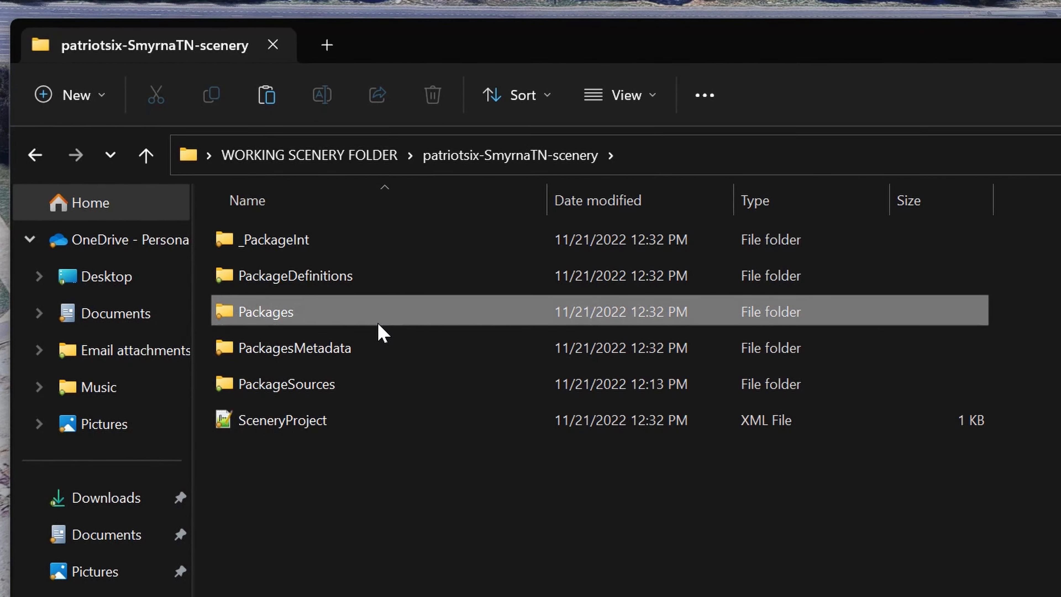
double_click(378, 321)
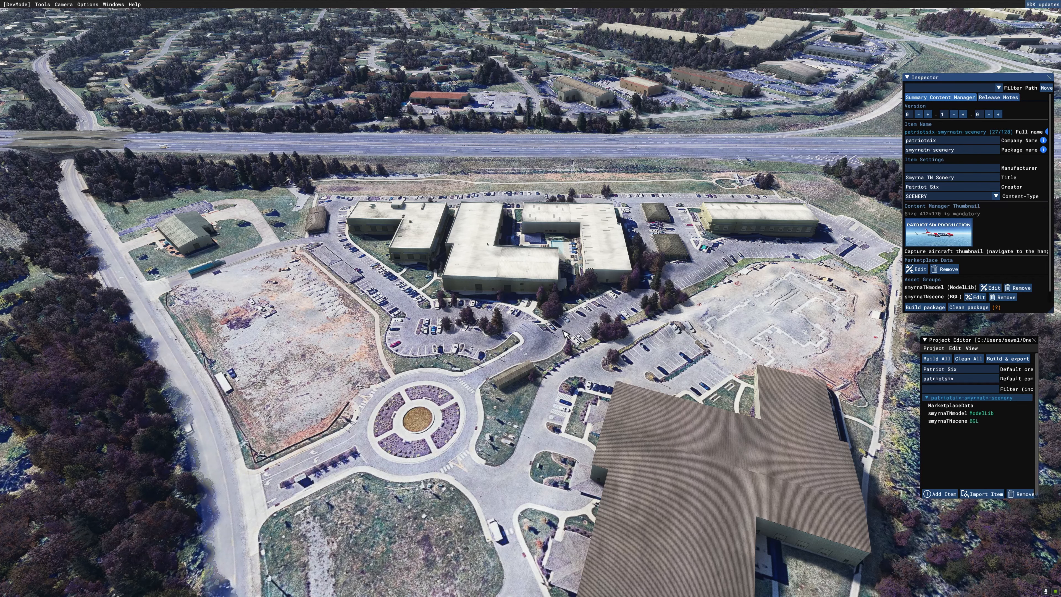
Step: Select the smyrnaTNscene BGL asset group in the Project Editor to show its properties in the Inspector
right_drag(562, 330, 656, 456)
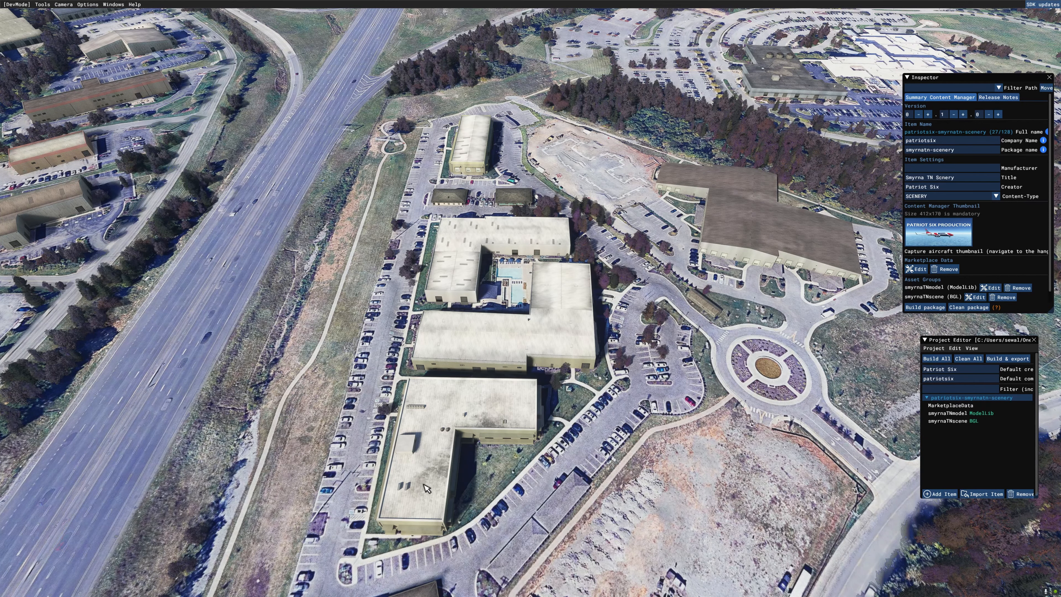
right_drag(428, 488, 649, 433)
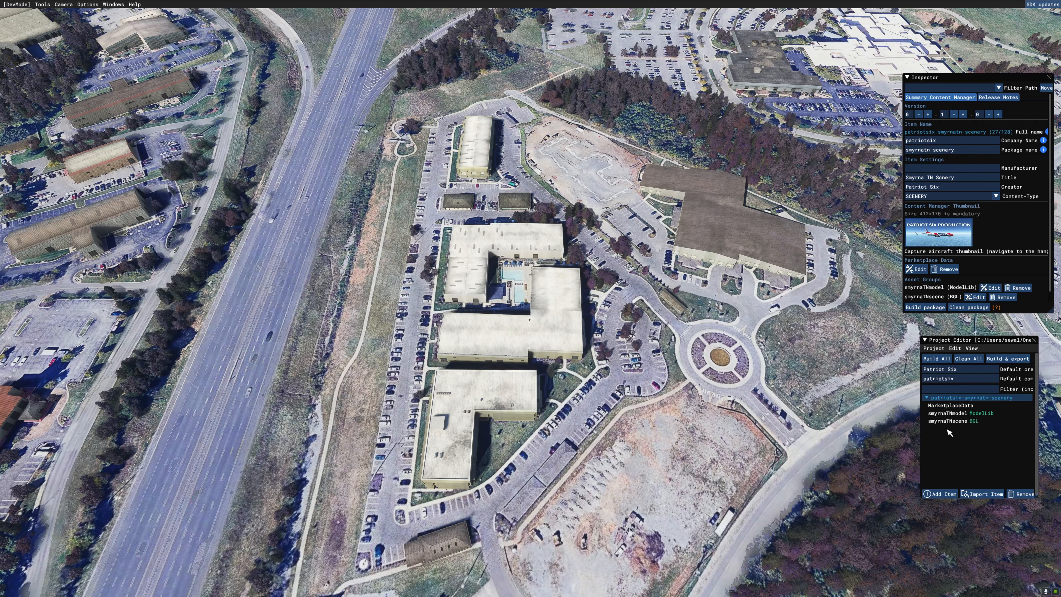
click(950, 422)
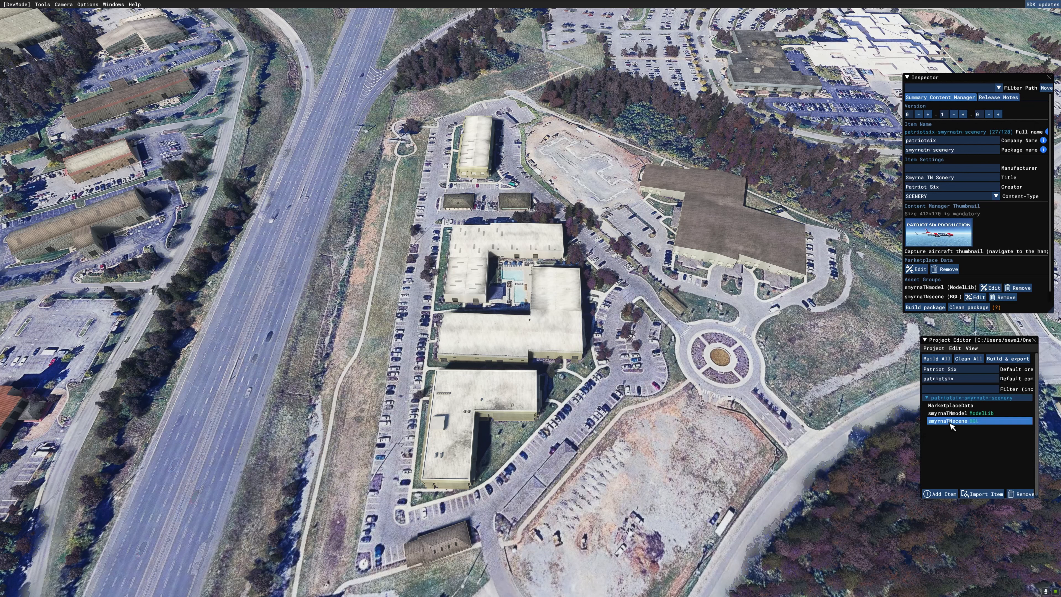
click(950, 421)
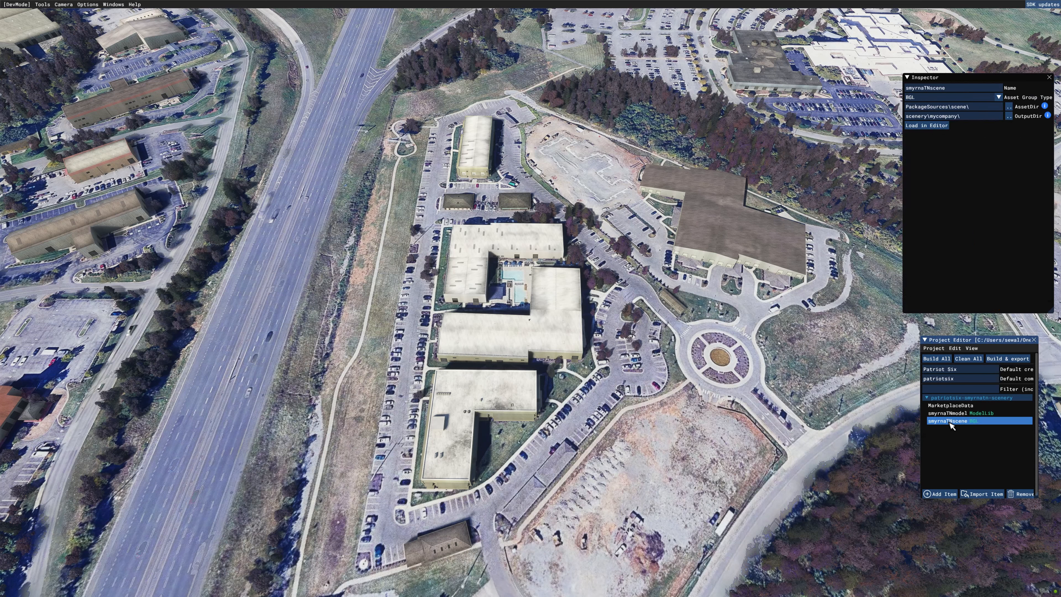
Step: Load the smyrnaTNscene asset group into the Scenery Editor, check its view options, and list scenery objects from all packages
click(927, 125)
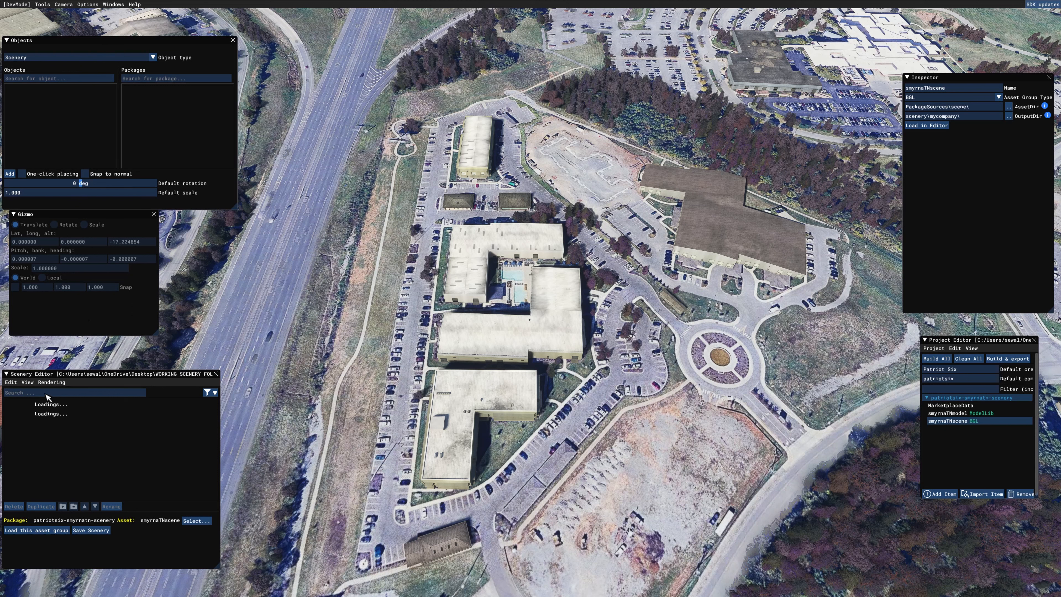
click(29, 383)
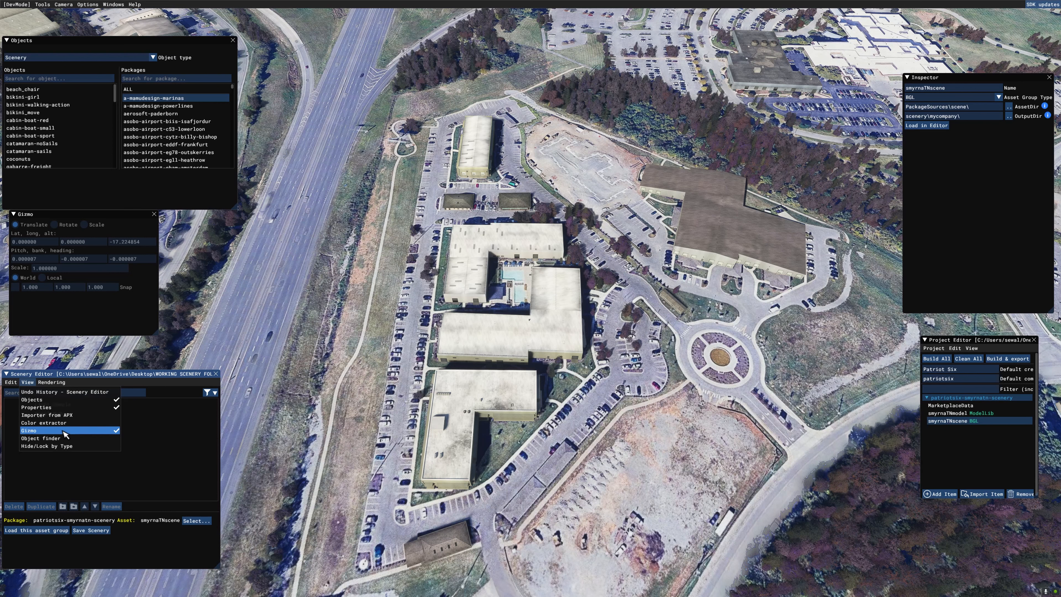
click(268, 349)
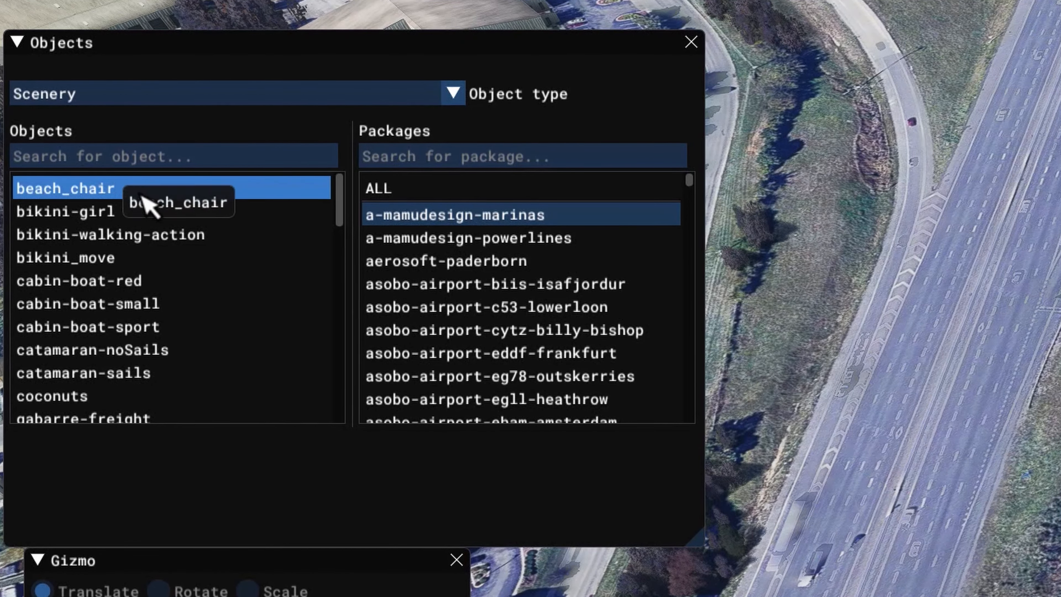
click(392, 193)
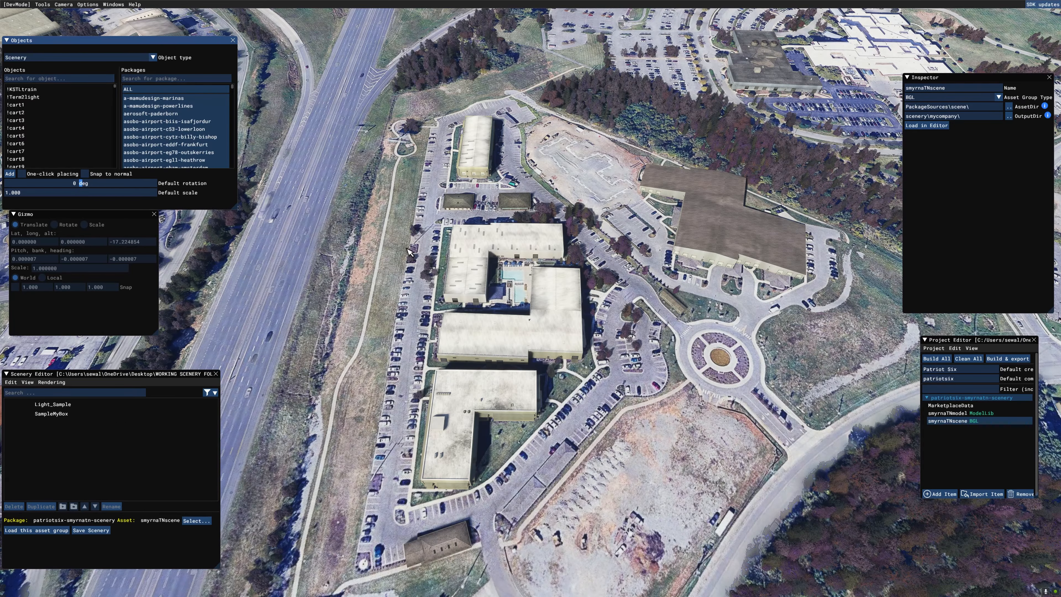
Step: Draw a closed Polygon object around the apartment complex and its parking lots beside the highway
alt+drag(407, 249, 367, 380)
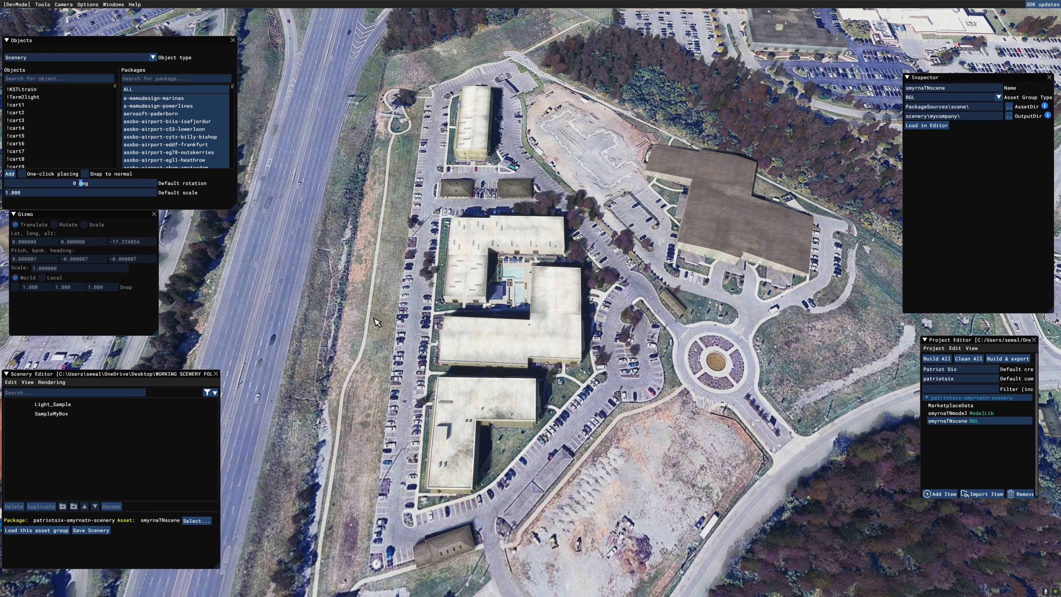
click(153, 57)
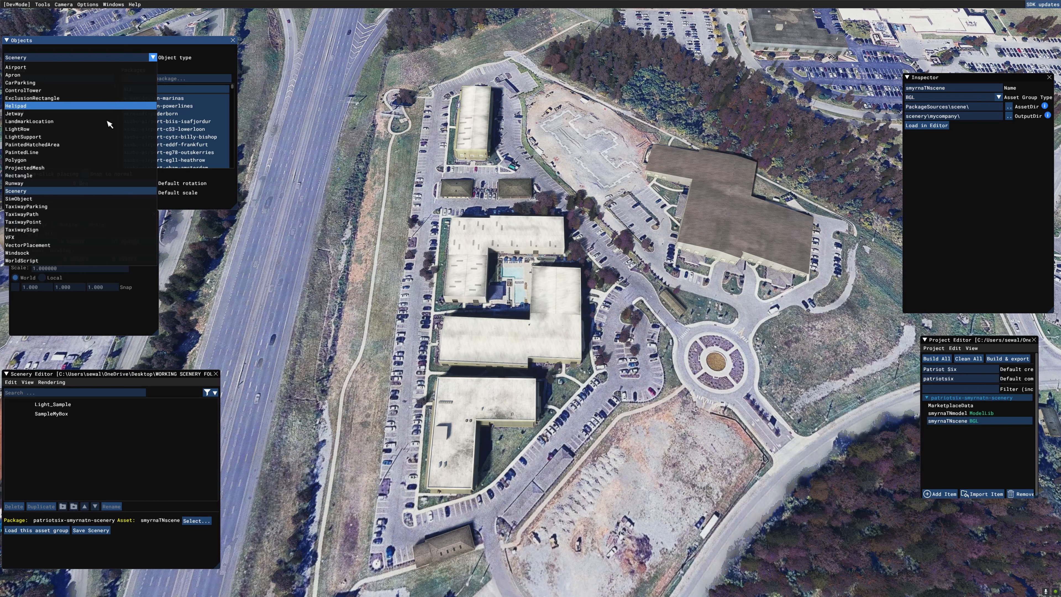
click(71, 160)
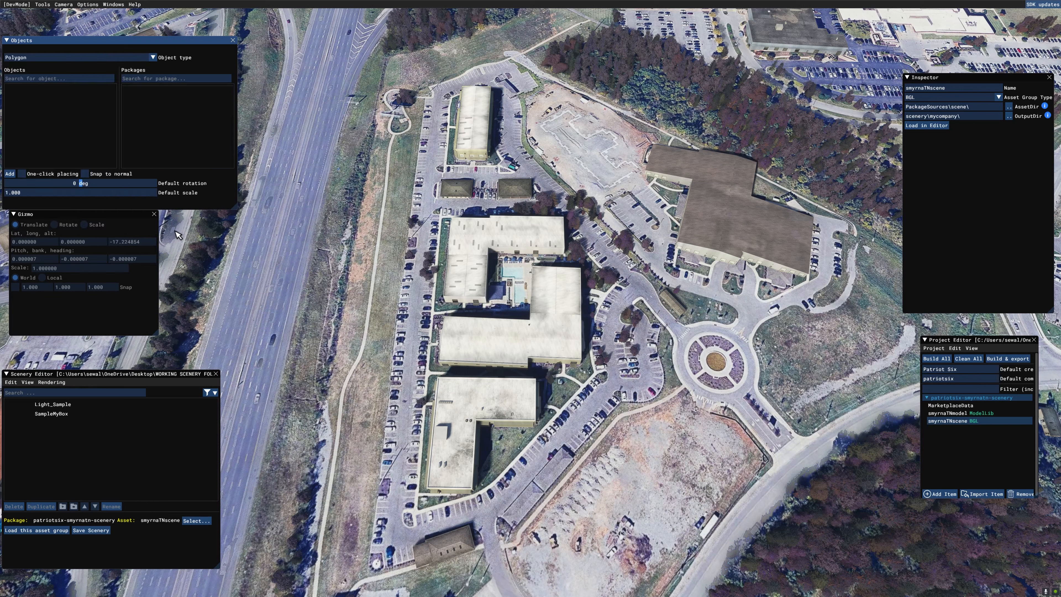
click(10, 174)
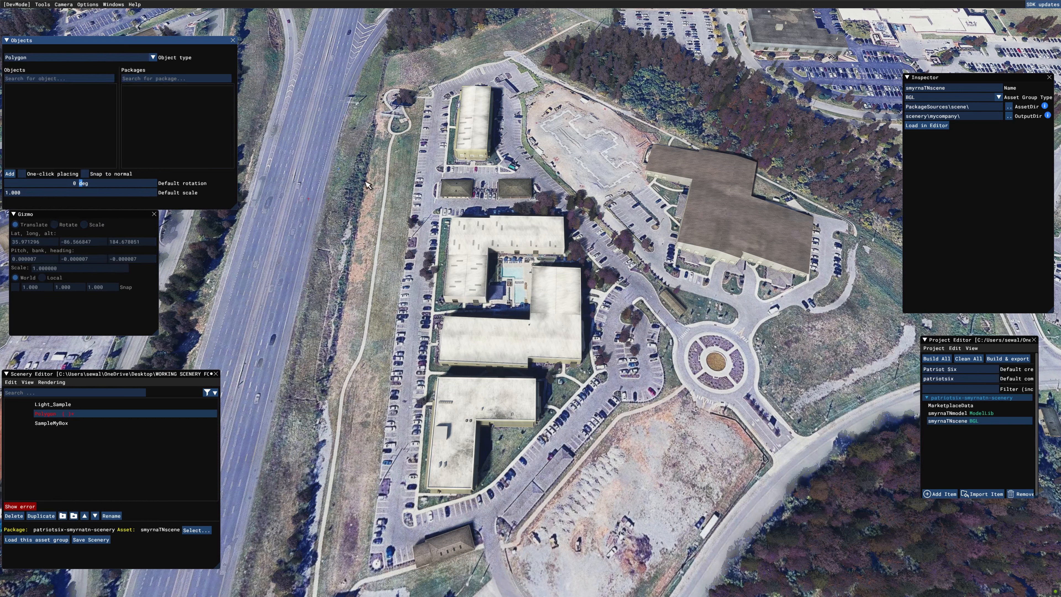
click(442, 75)
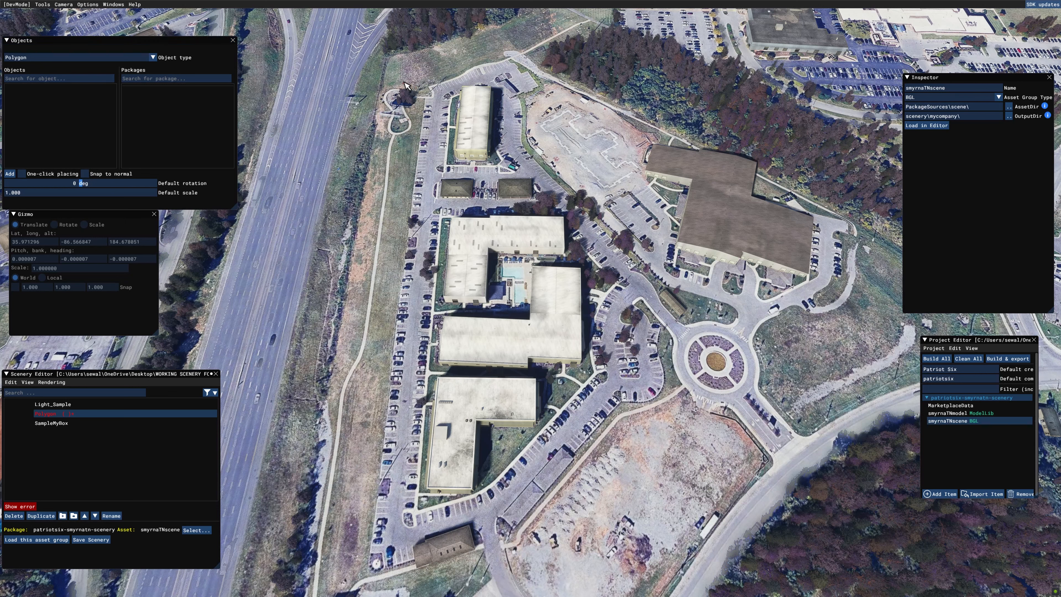
click(542, 86)
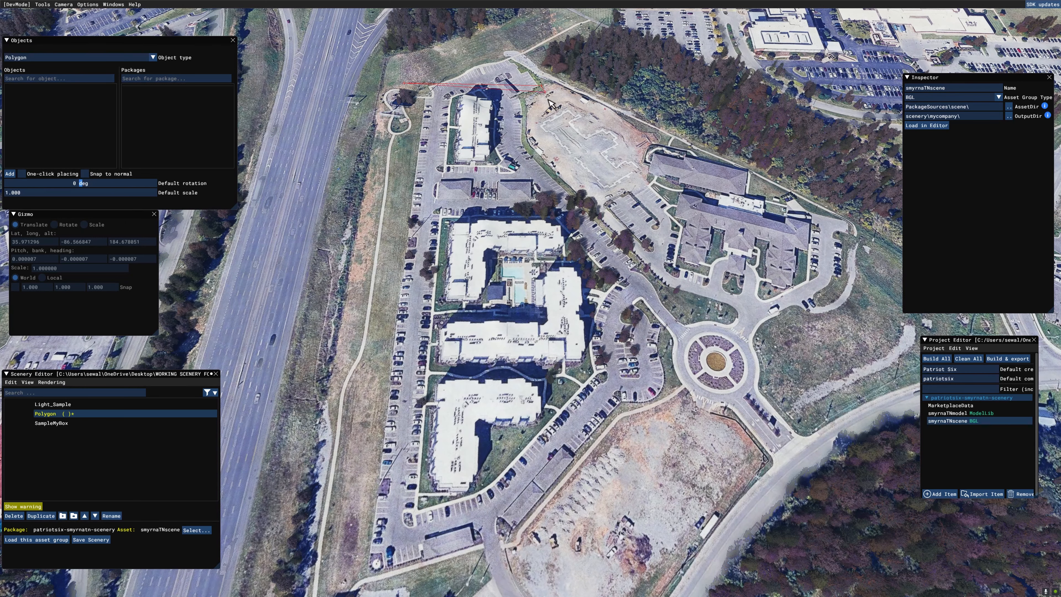
click(603, 326)
click(549, 447)
click(499, 518)
click(445, 521)
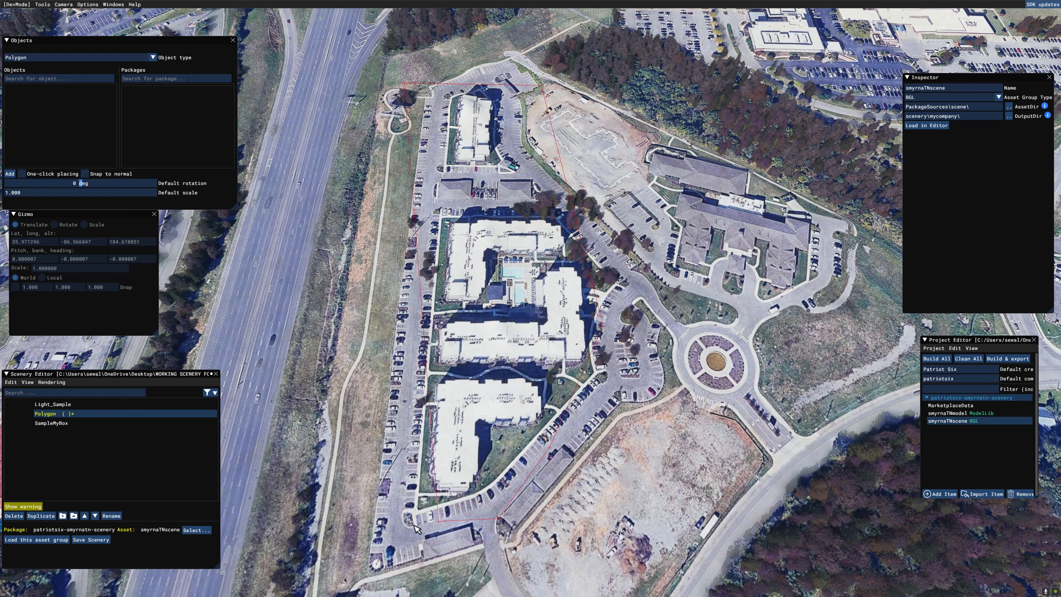
double_click(363, 502)
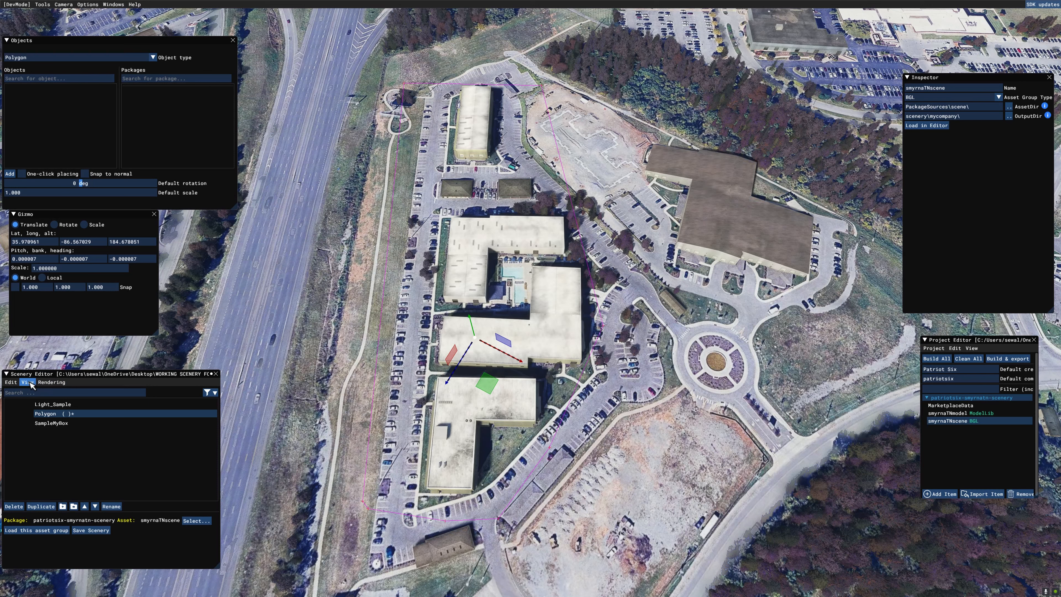
Step: Set the polygon's properties to exclude all buildings, including TIN, detected, OSM and MS buildings, and close the properties
click(30, 384)
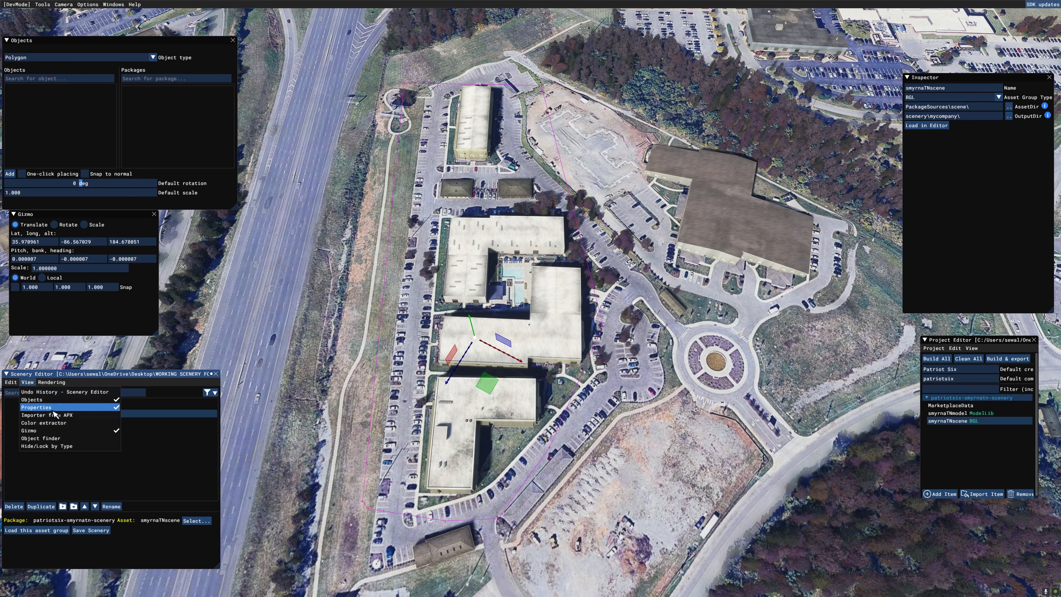
drag(1060, 156, 838, 164)
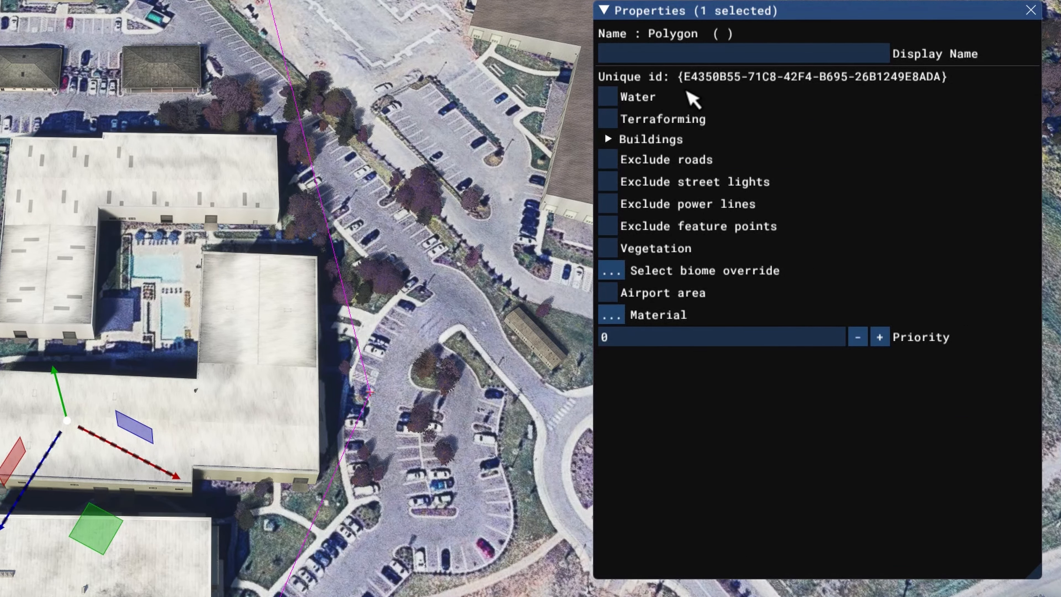
click(612, 140)
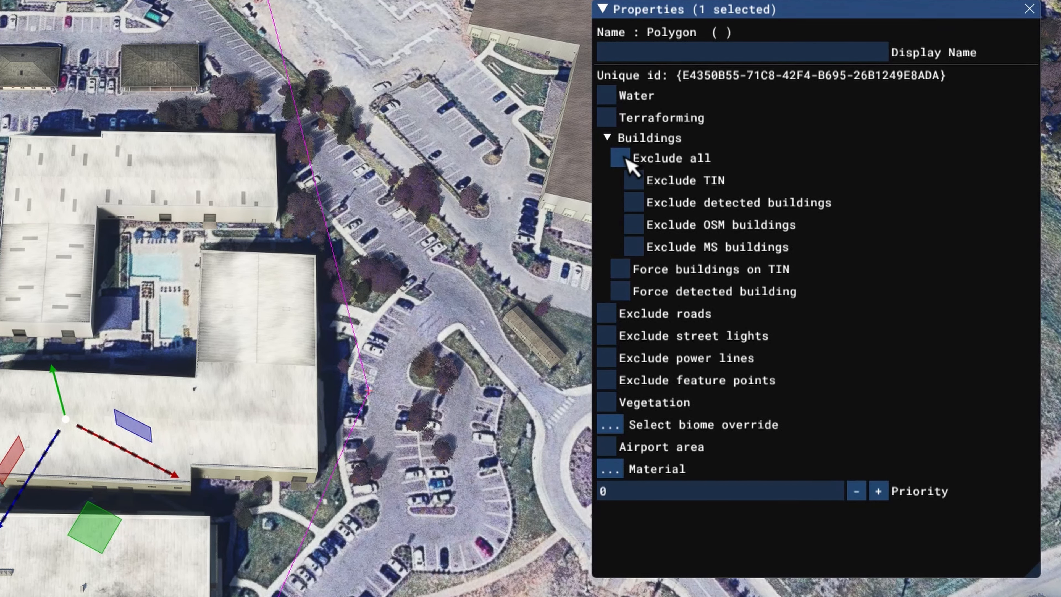
click(620, 158)
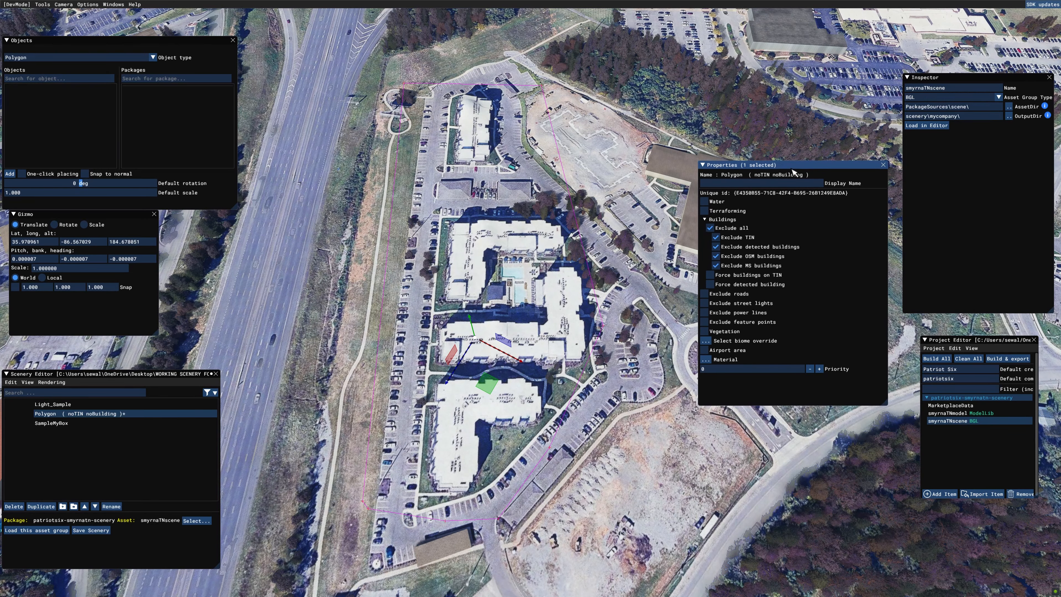
click(883, 163)
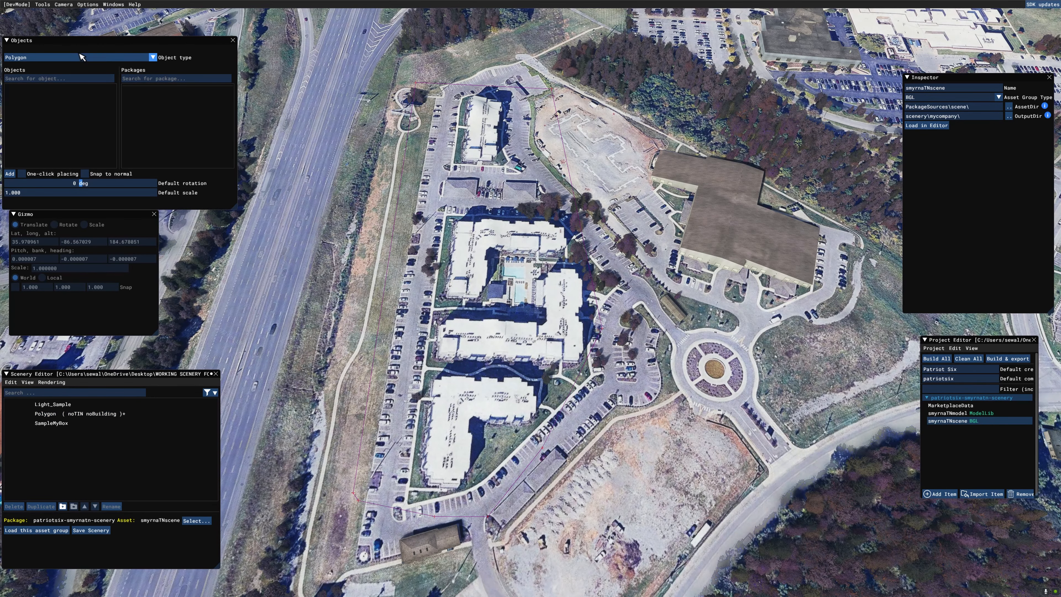
Step: Switch the object type back to Scenery and search all packages for "generic" objects
click(153, 58)
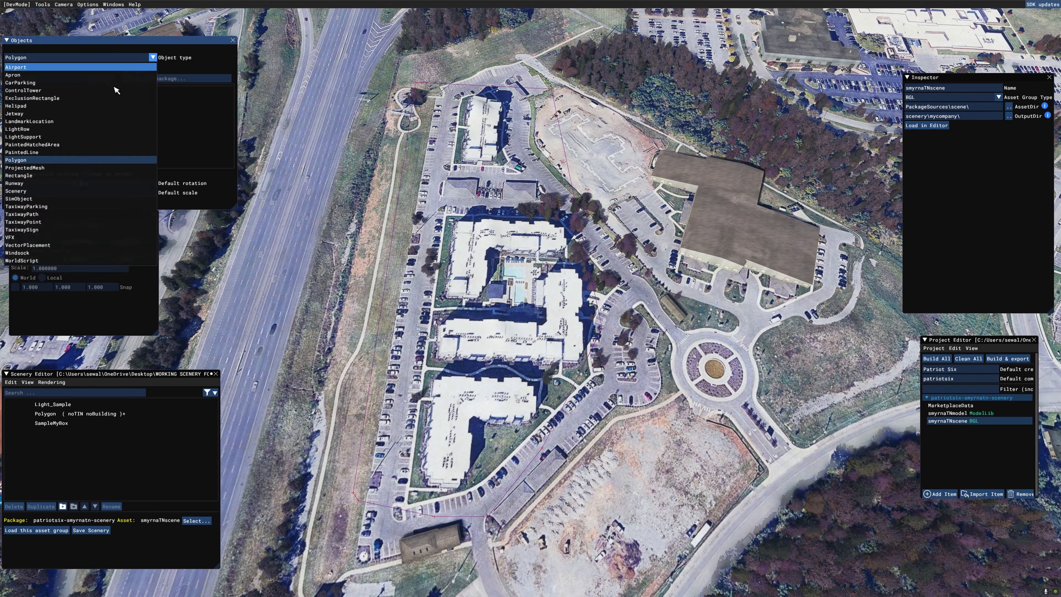
click(40, 191)
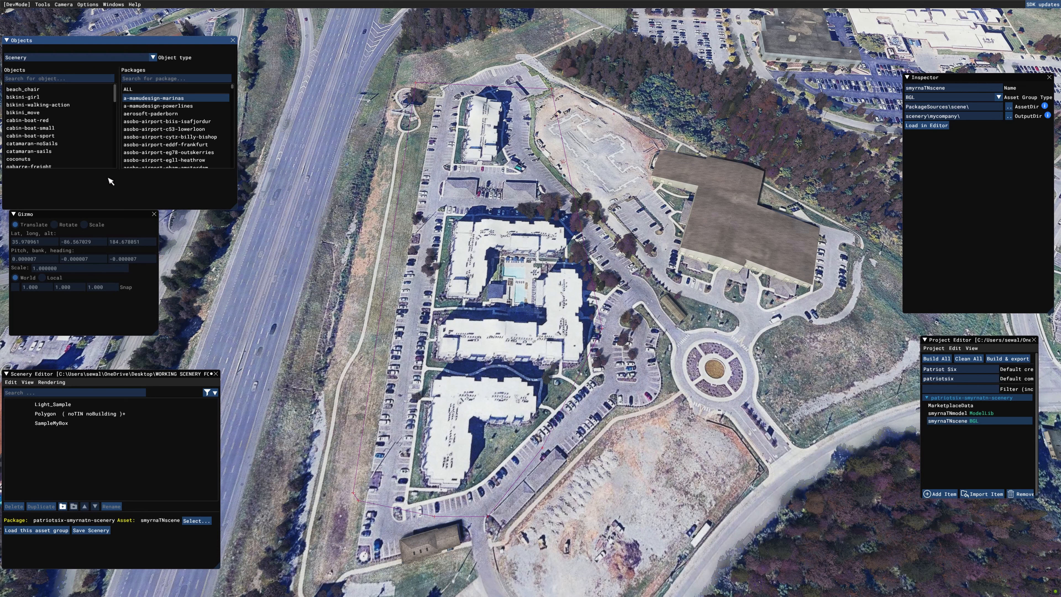
click(147, 91)
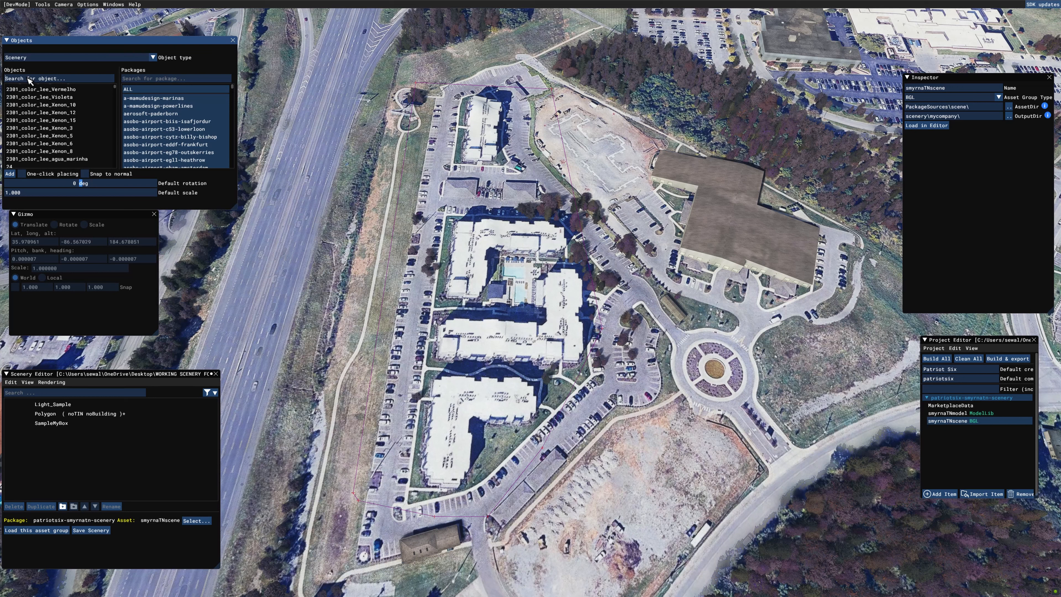
click(30, 79)
text(gener)
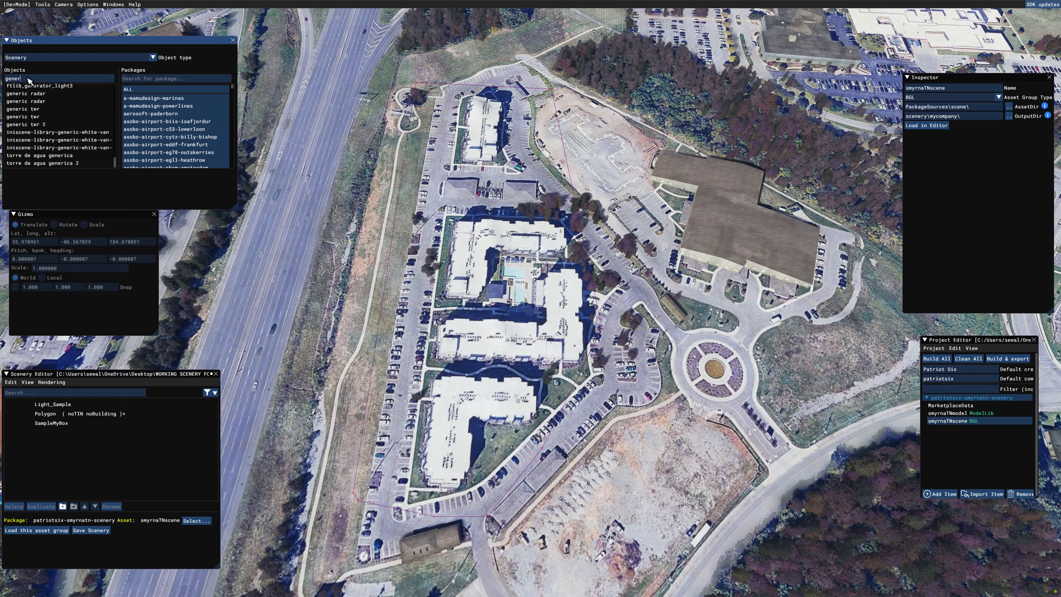
text(ic)
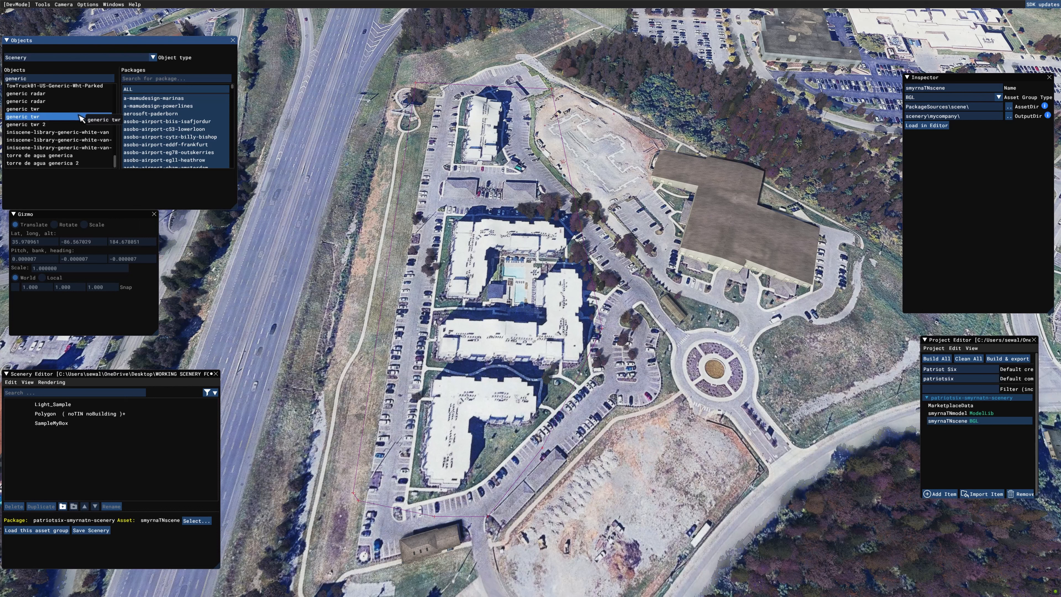
Step: Find Generic_Common_Balconies_04_02 among the generic objects and add it to the scene
scroll(81, 121, up, 5)
scroll(81, 124, up, 5)
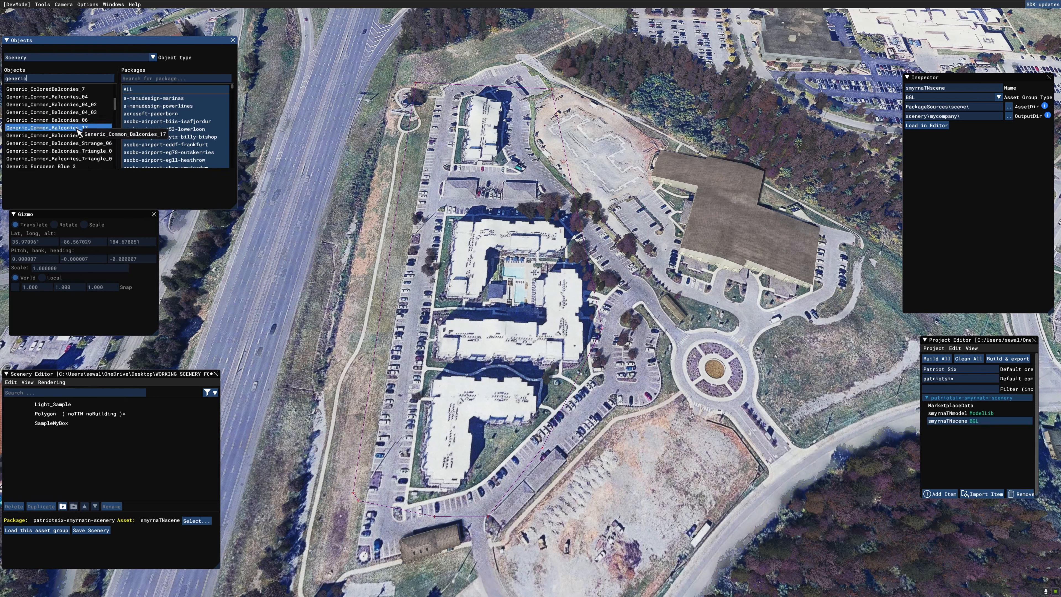
scroll(80, 134, up, 1)
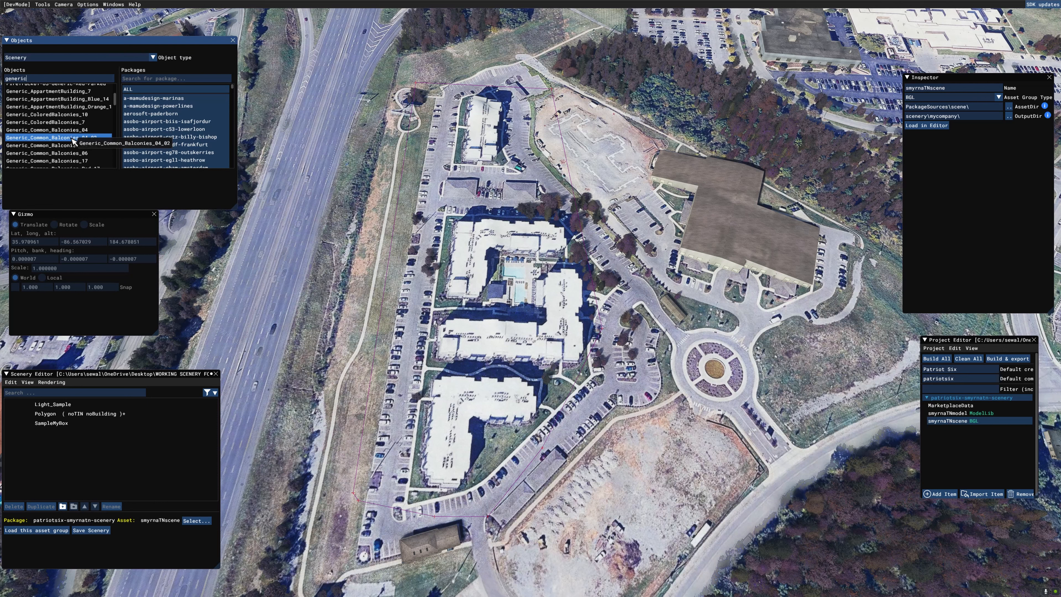
click(72, 139)
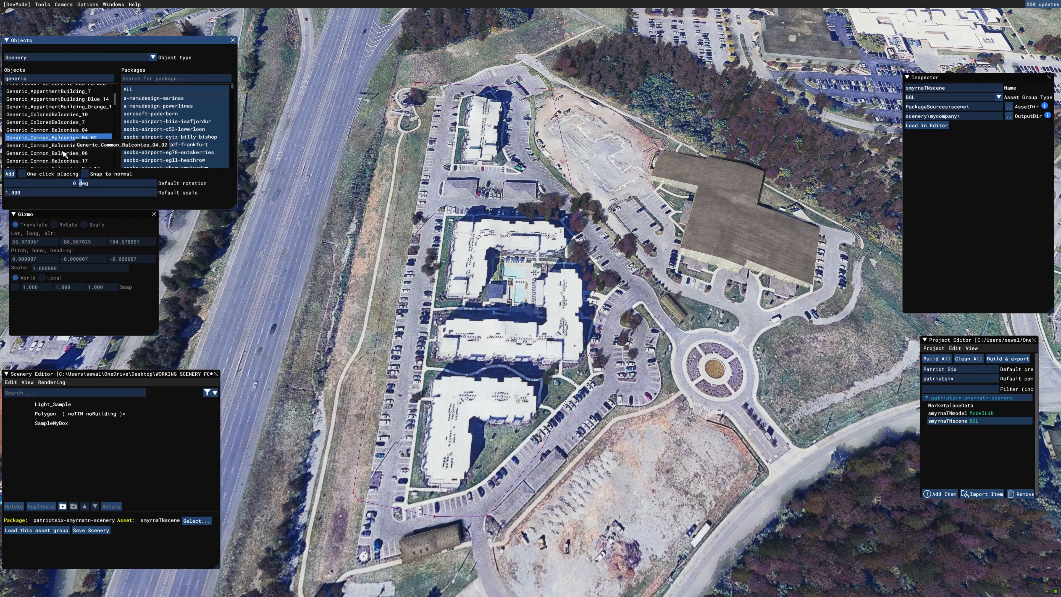
click(12, 174)
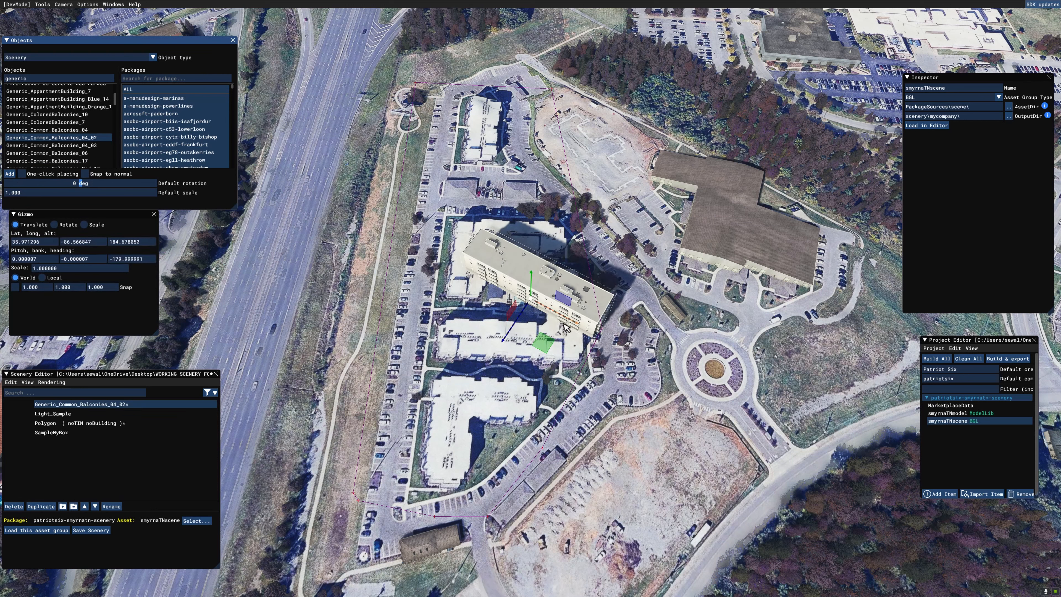
Step: Move the balcony building onto the apartment block south of the pool and rotate it to a heading of about 151°
drag(551, 343, 516, 391)
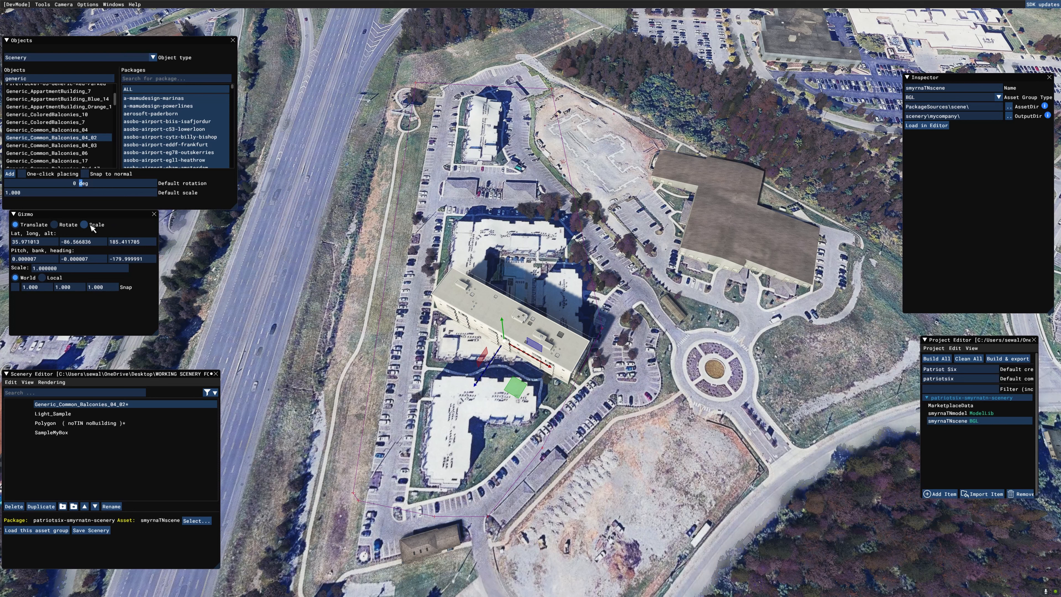
click(55, 224)
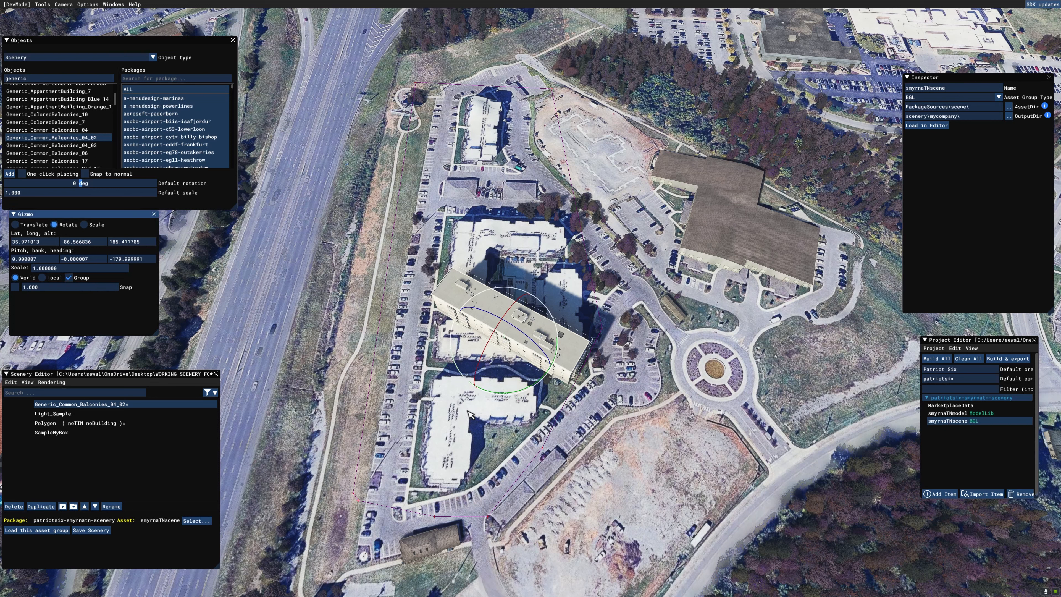
drag(492, 394, 517, 393)
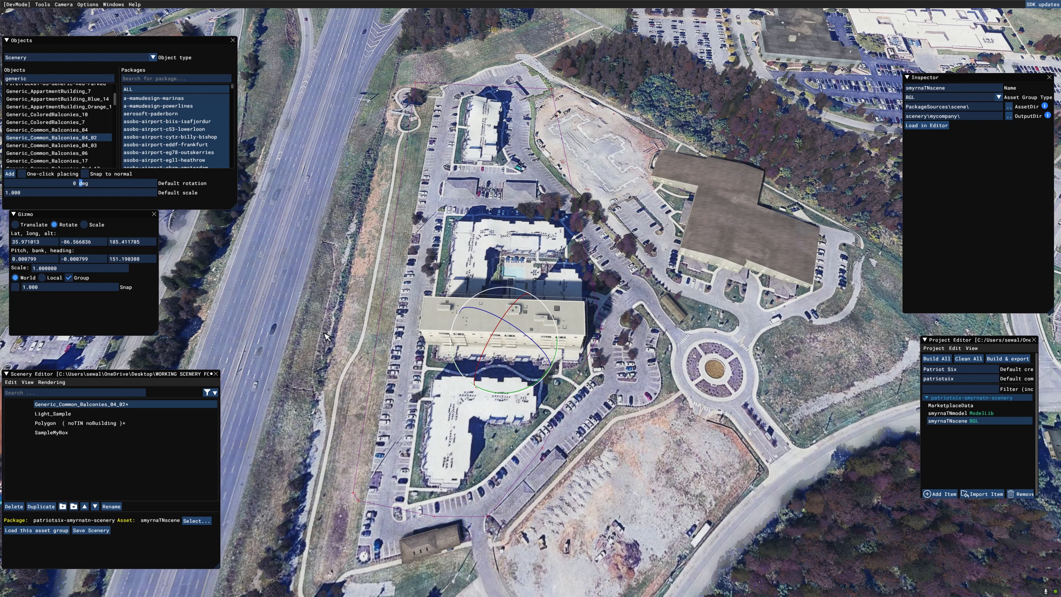
click(15, 224)
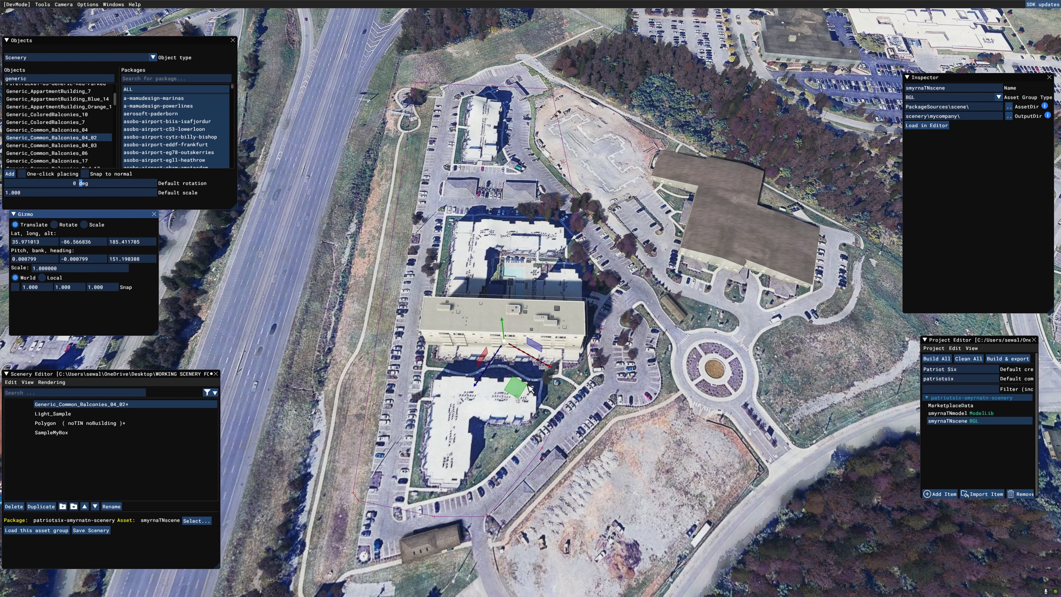
drag(520, 393, 523, 406)
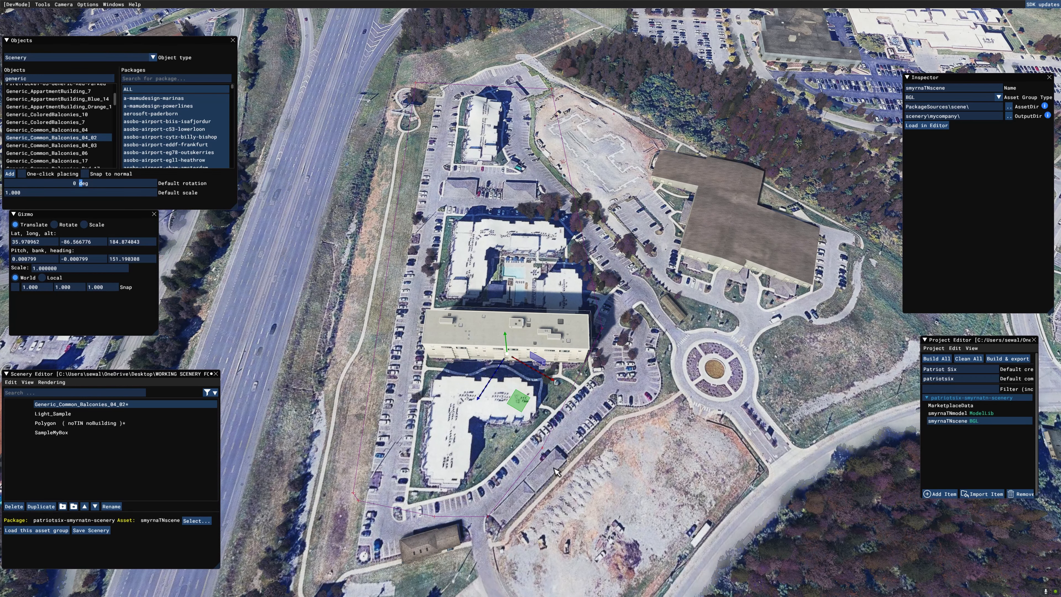
Step: Add a second Generic_Common_Balconies_04_02 beside the pool block and rotate it perpendicular to the first building, to a heading of about -119°
right_drag(559, 478, 693, 479)
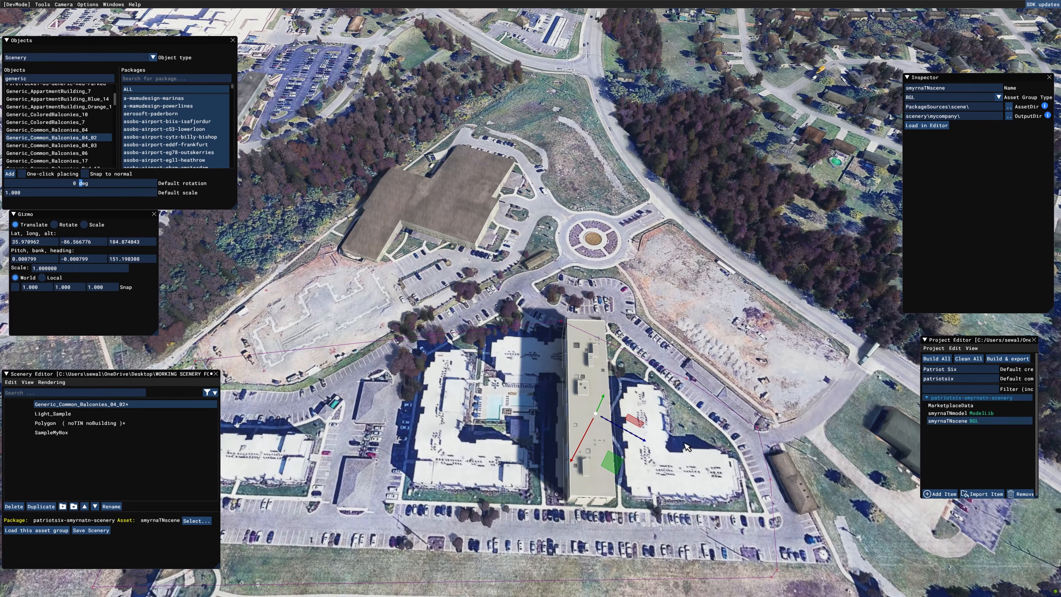
click(9, 173)
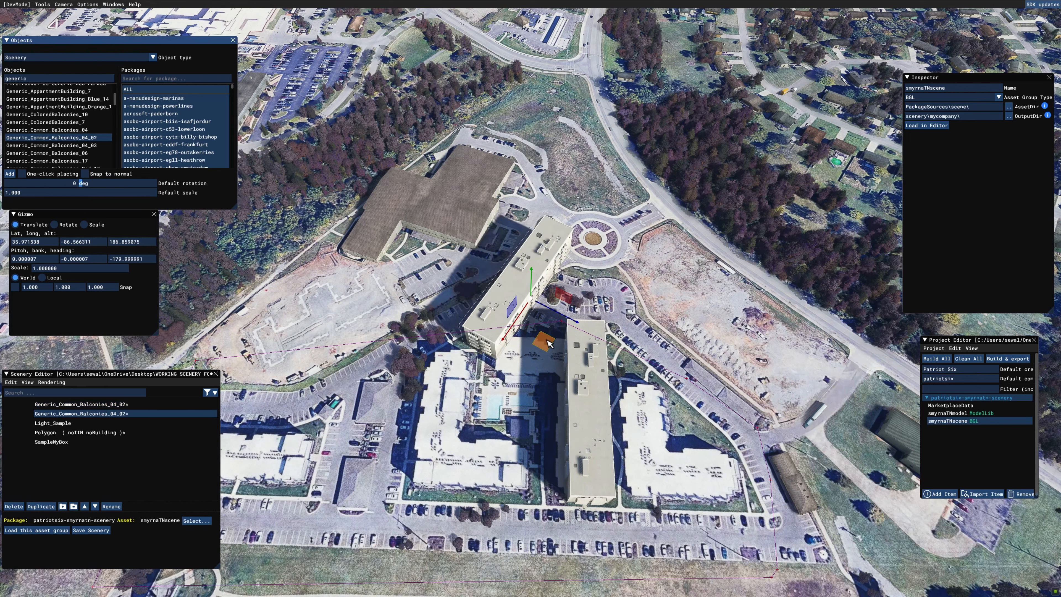
drag(543, 341, 544, 377)
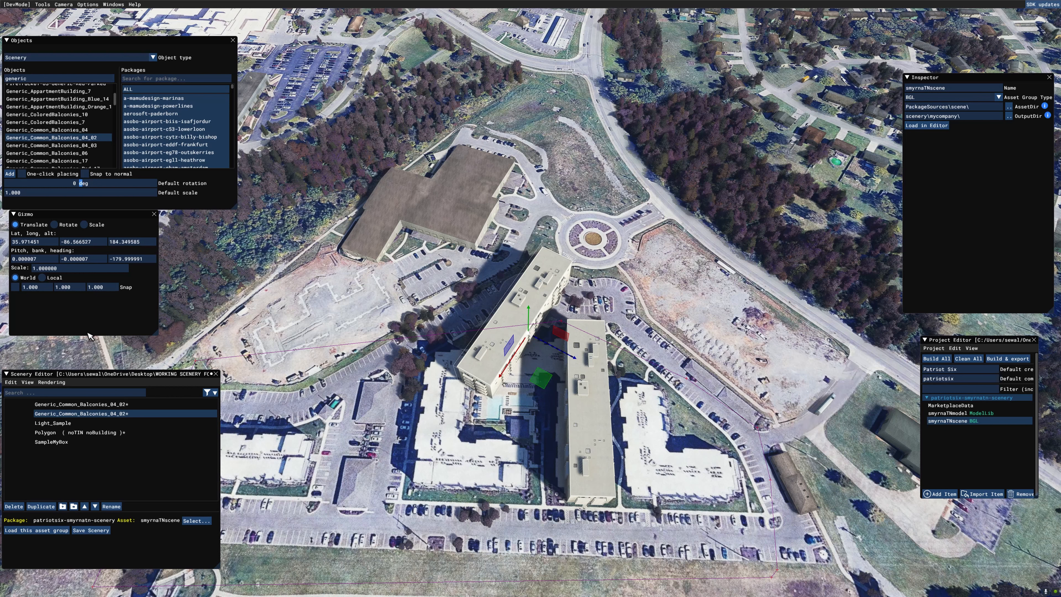
click(54, 225)
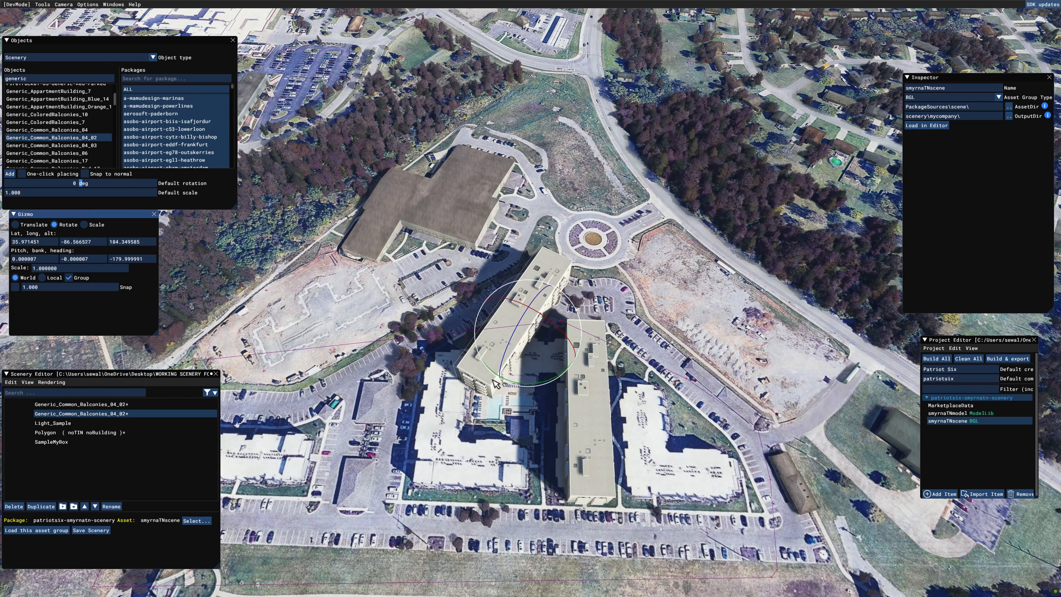
drag(522, 383, 467, 356)
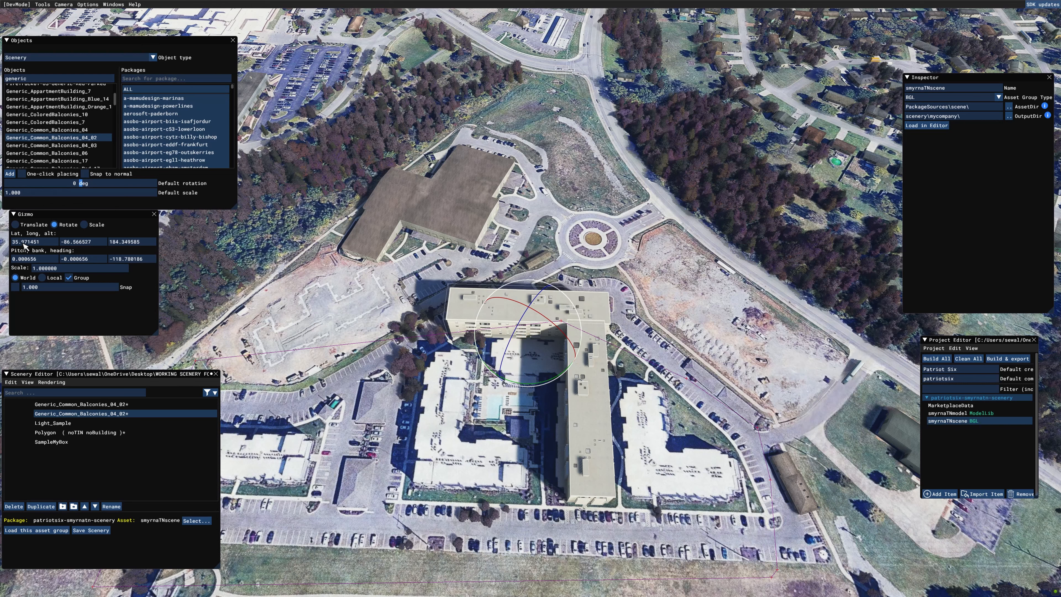
Step: Move the second balcony building onto the apartment wing east of the pool and scale it to about 0.80
click(15, 225)
drag(545, 375, 577, 414)
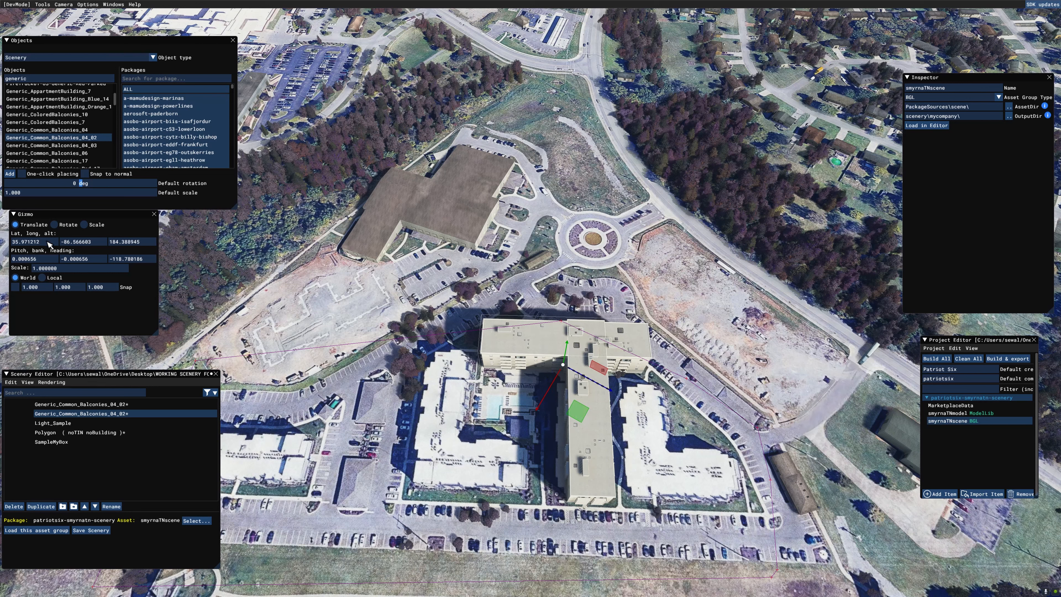
click(84, 225)
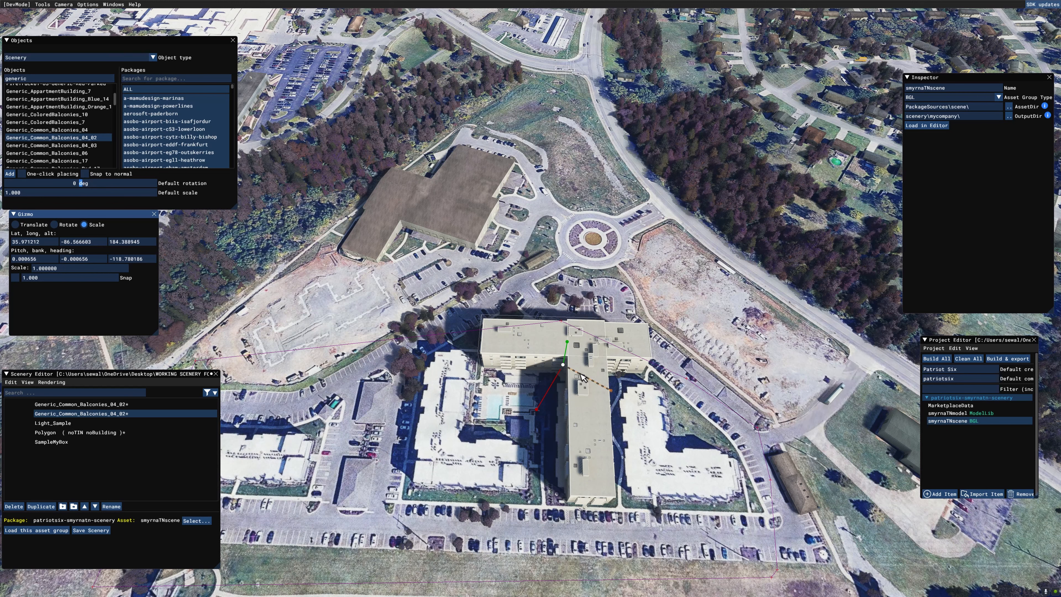
mouse_move(582, 376)
mouse_down()
mouse_move(590, 379)
mouse_move(575, 375)
mouse_up()
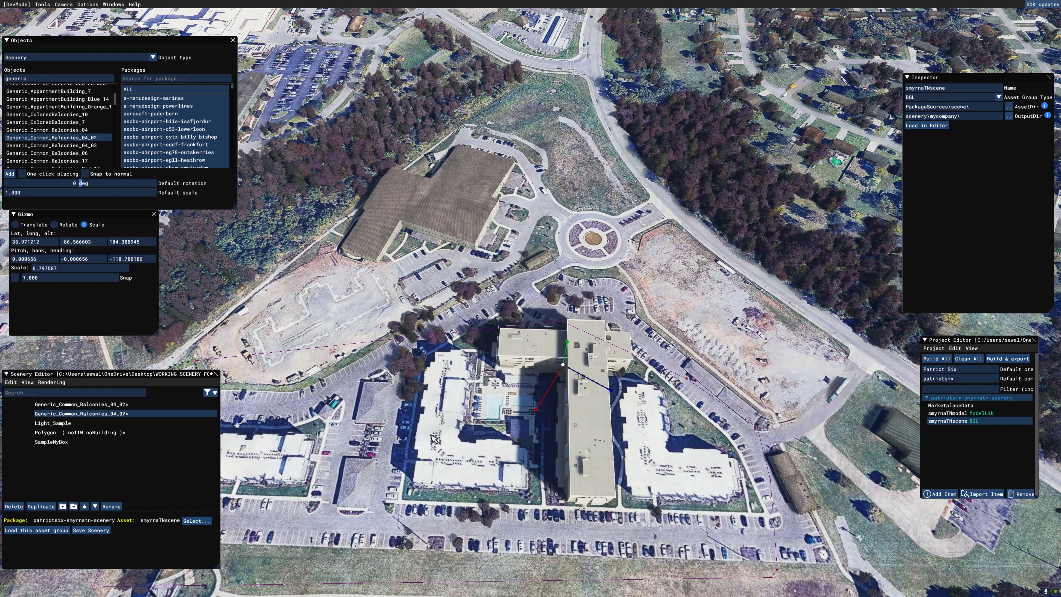
click(16, 225)
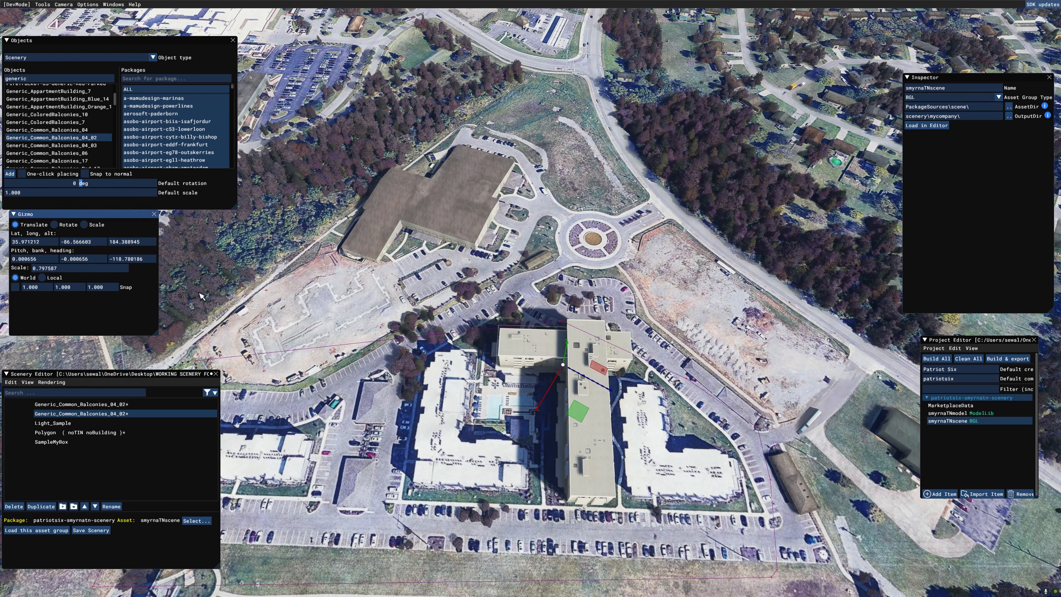
drag(577, 410, 572, 411)
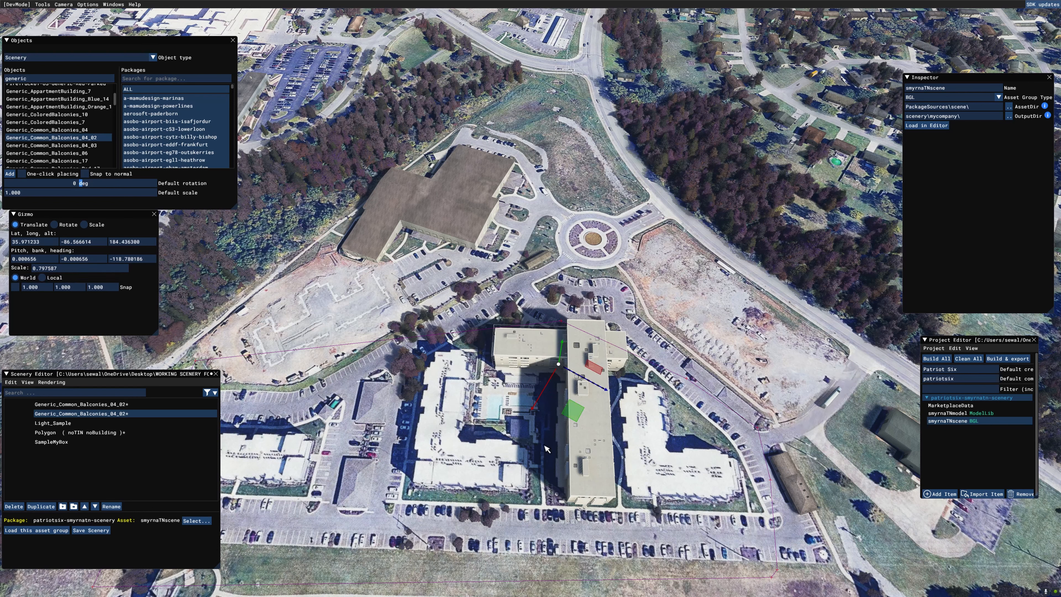
Step: Fine-tune the second balcony building's position over the footprint of the wing east of the pool
middle_drag(547, 449, 460, 272)
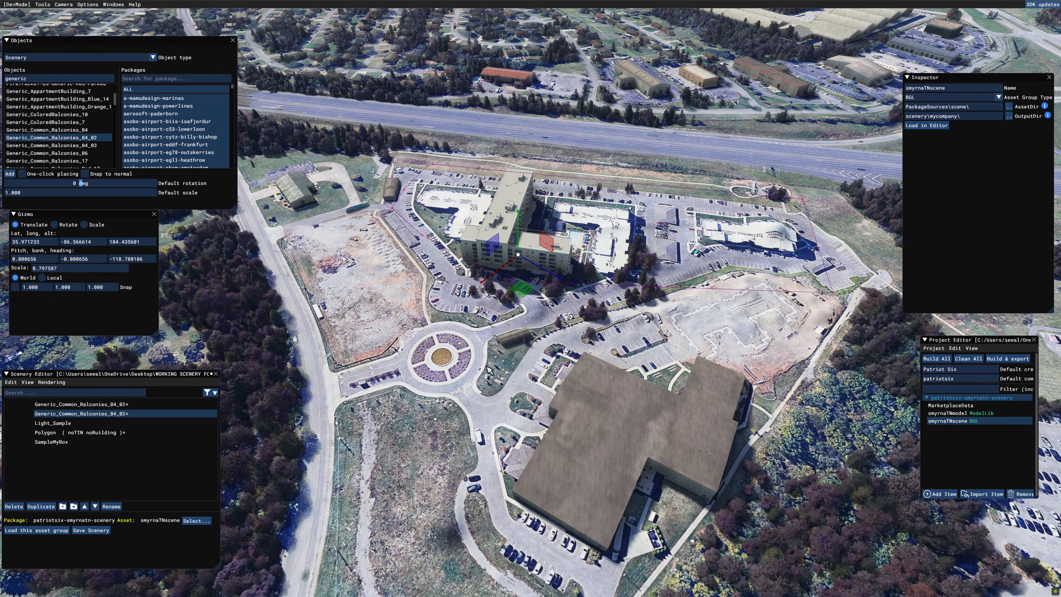
middle_drag(488, 369, 645, 387)
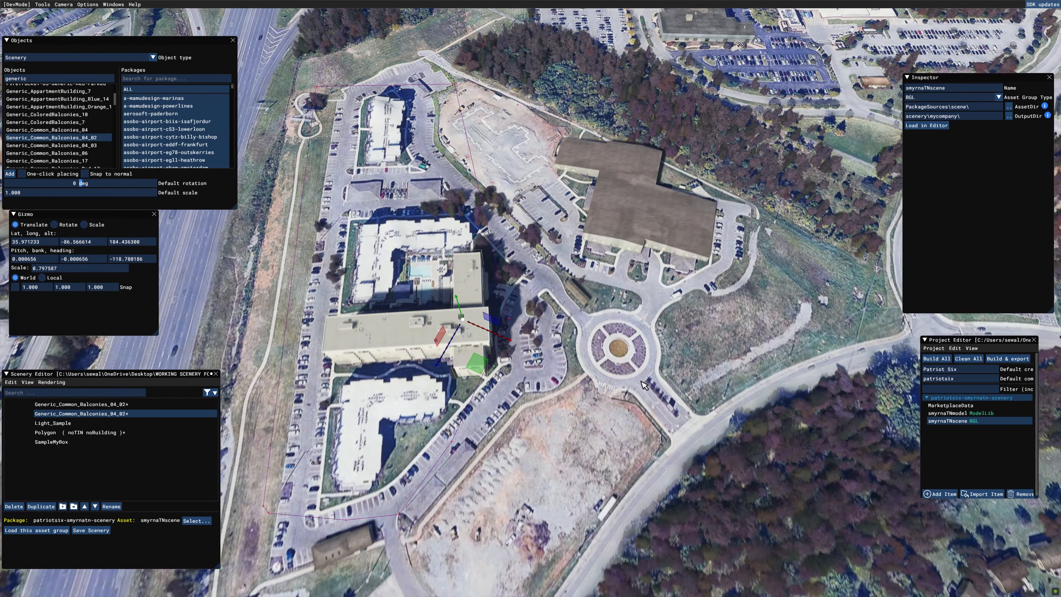
key(s)
key(a)
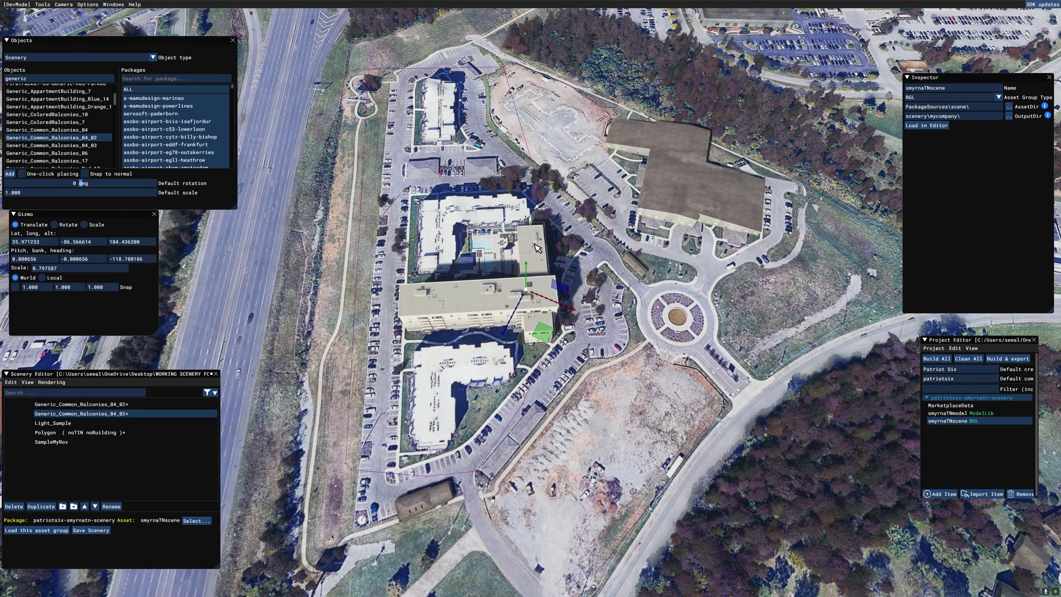
ctrl+click(534, 245)
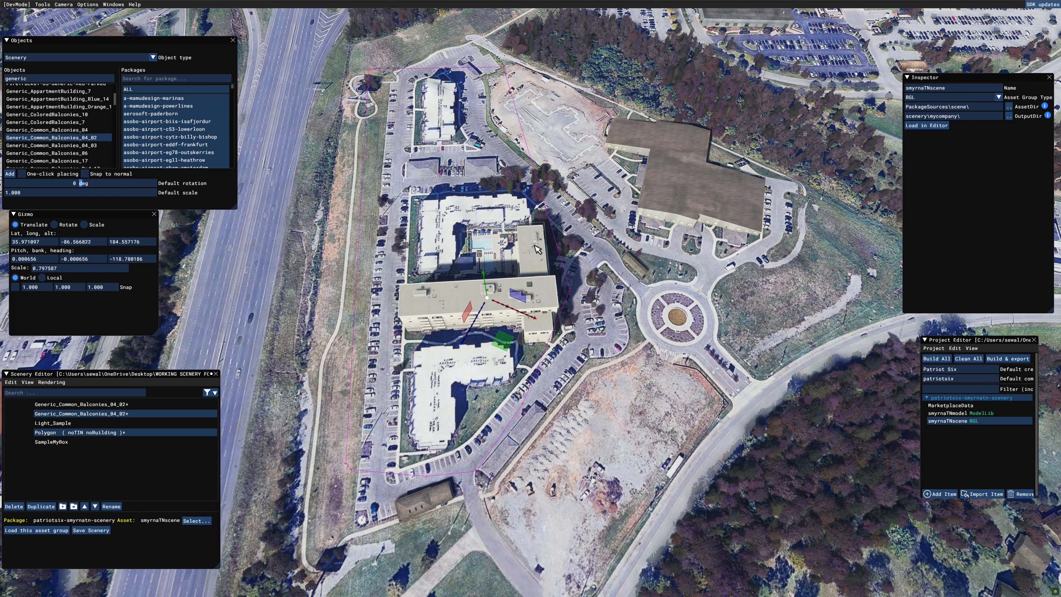
ctrl+click(536, 246)
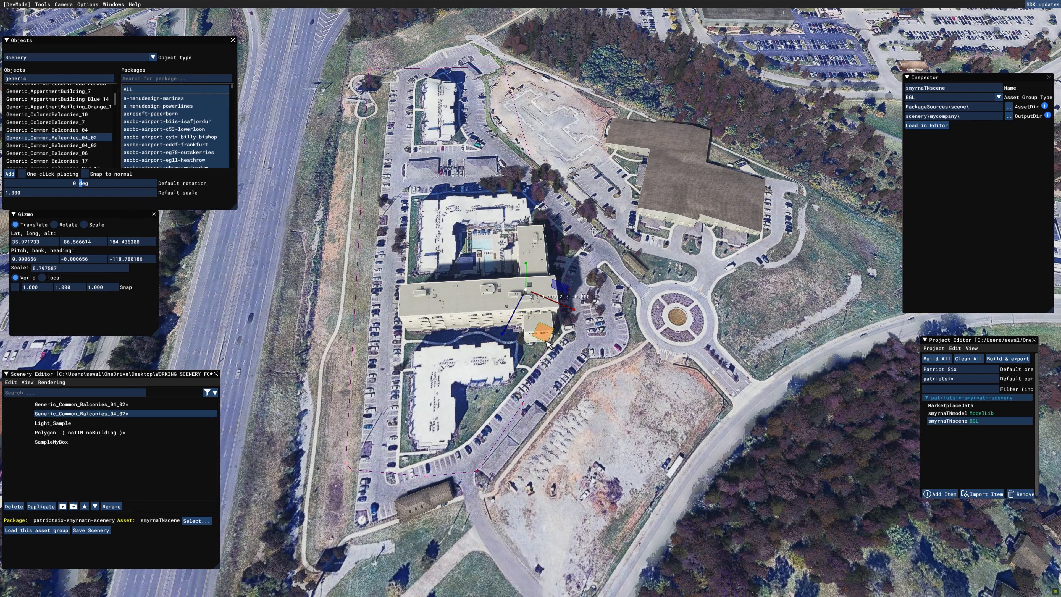
drag(547, 343, 546, 343)
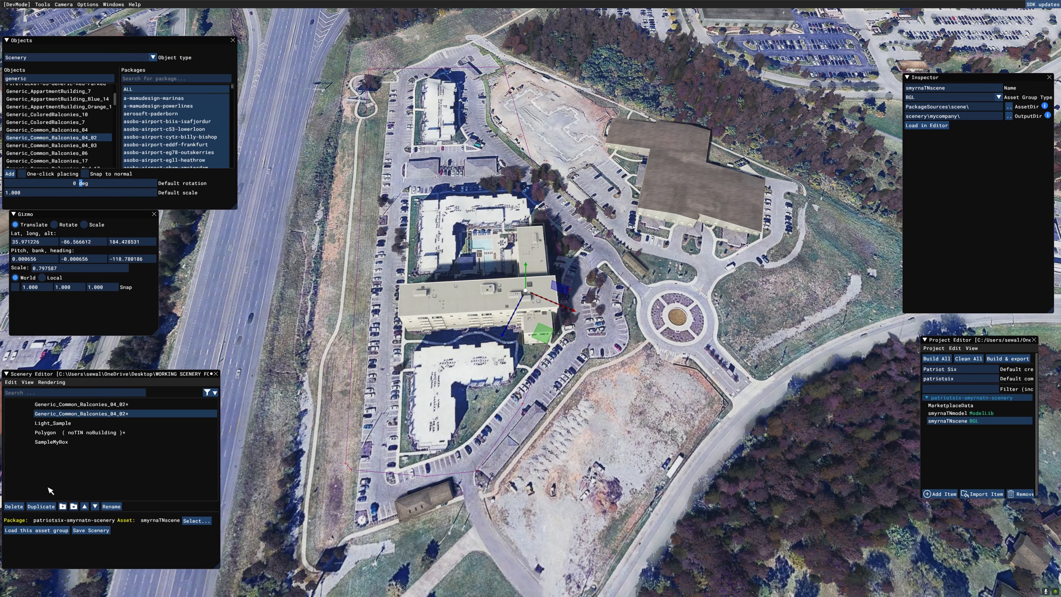
Step: Duplicate the scaled balcony building, rotate the copy to a heading of about -28° and place it on the southern block's north wing
click(45, 506)
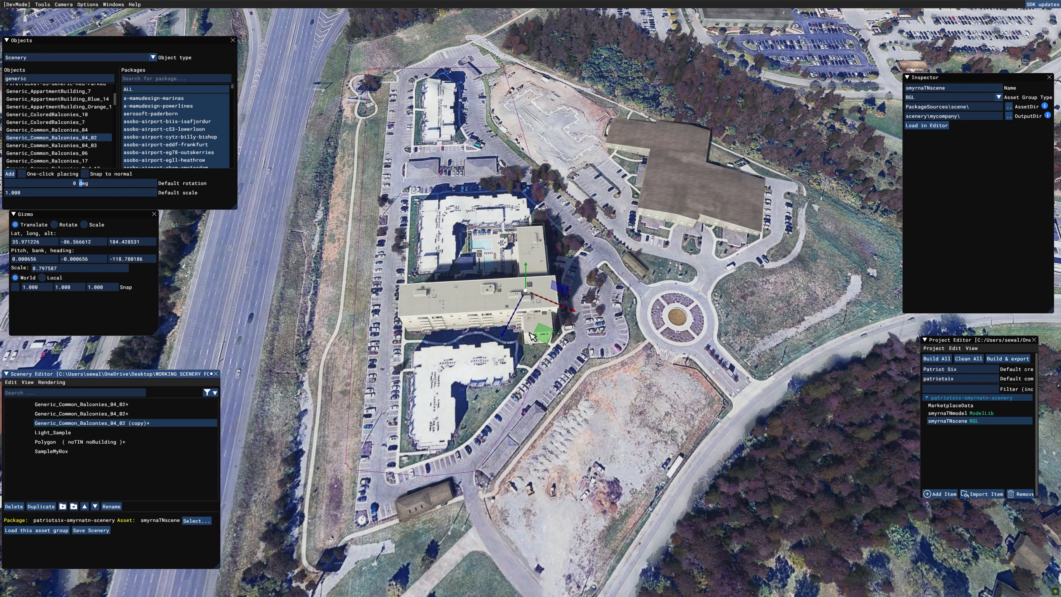
drag(541, 335, 412, 392)
click(54, 225)
click(16, 224)
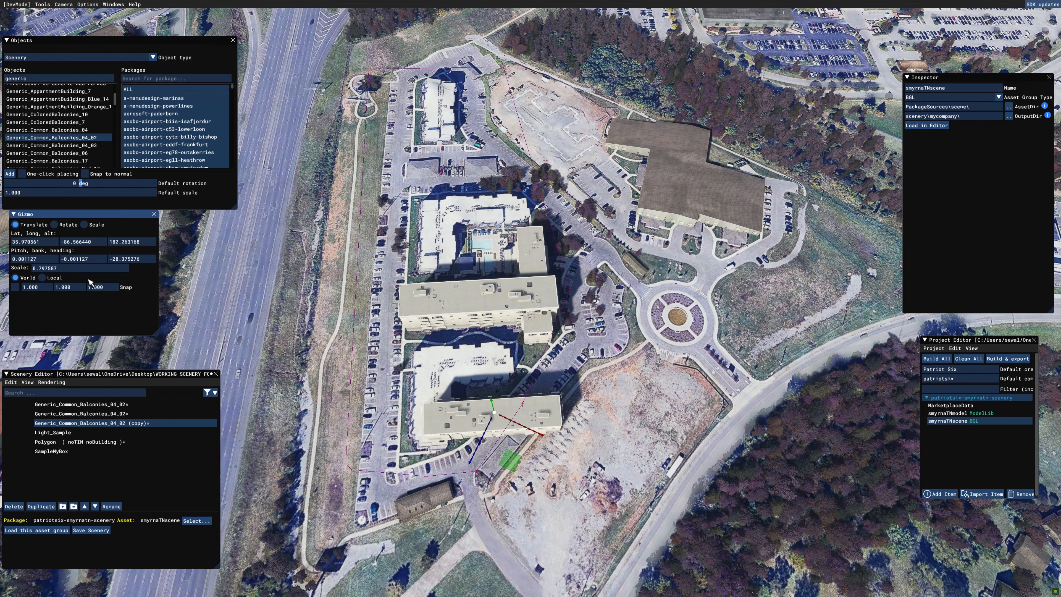
drag(509, 458, 484, 398)
key(a)
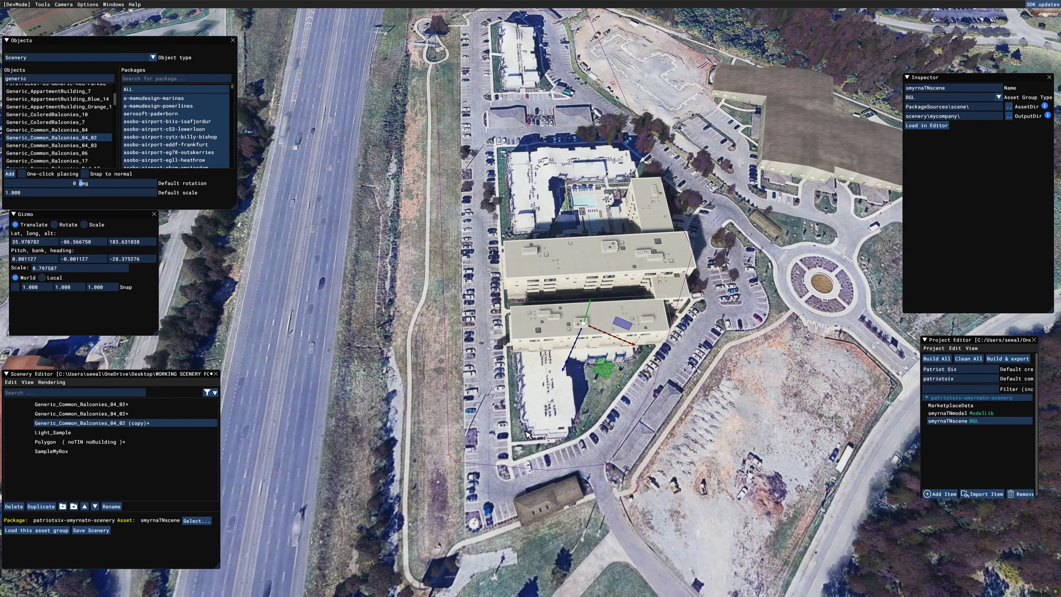
Step: Duplicate the building again, rotate this copy perpendicular and fit it over the southern block's west wing
click(84, 224)
key(d)
click(45, 507)
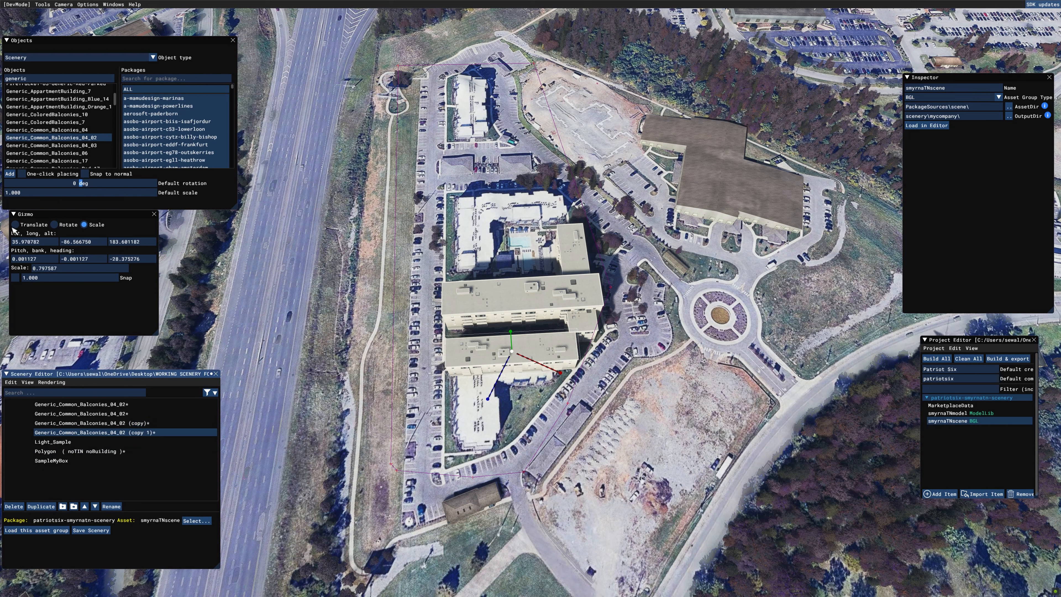
click(54, 224)
drag(524, 441, 492, 272)
click(16, 225)
click(87, 224)
Step: Duplicate the building once more and move the copy, scaled to about 0.67, onto the wing west of the pool
click(41, 506)
click(16, 224)
key(w)
Step: Duplicate the west-wing building, rotate the copy to a heading of about -28° and place it on the wing north of the pool
click(41, 507)
drag(473, 497, 527, 493)
click(56, 225)
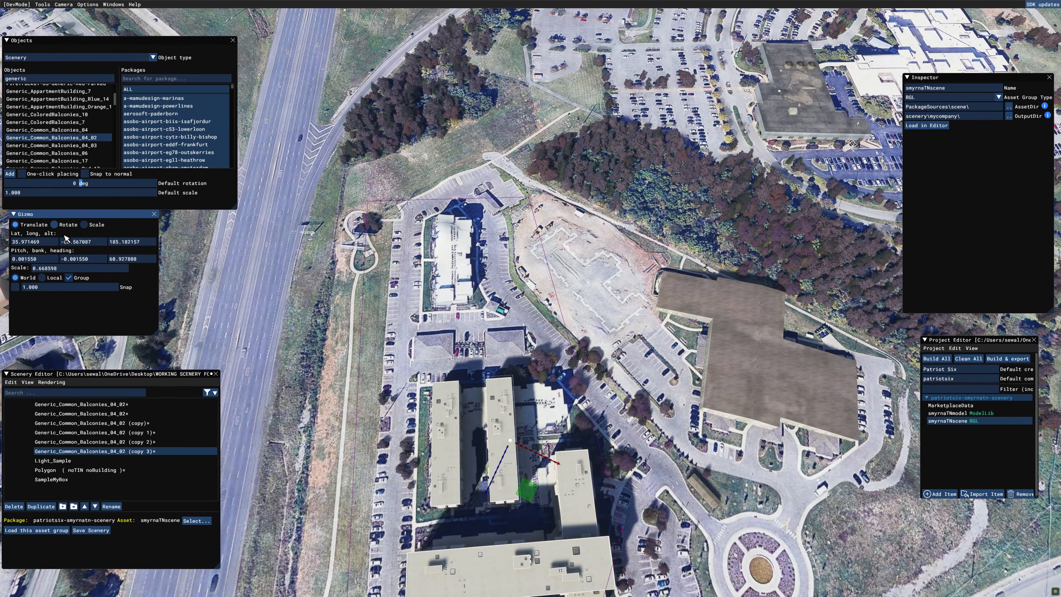
drag(466, 470, 460, 267)
click(15, 224)
Step: Duplicate the north-wing building, move the copy onto the separate northern apartment building and rotate it to a heading of about 61°
click(41, 506)
click(667, 435)
right_drag(460, 267, 543, 401)
key(w)
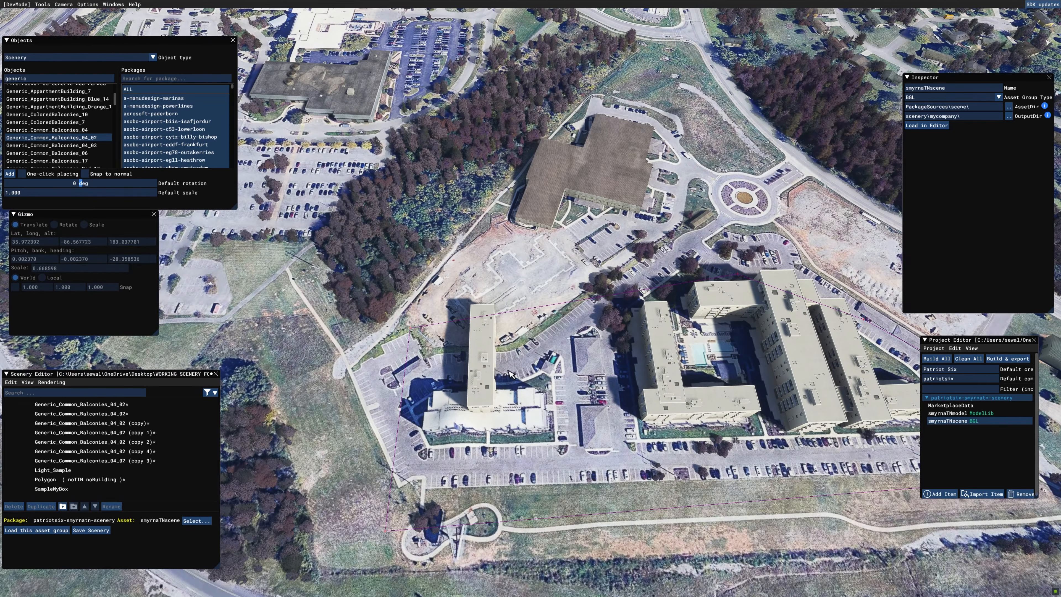
click(474, 368)
drag(492, 403, 417, 388)
click(55, 225)
click(16, 225)
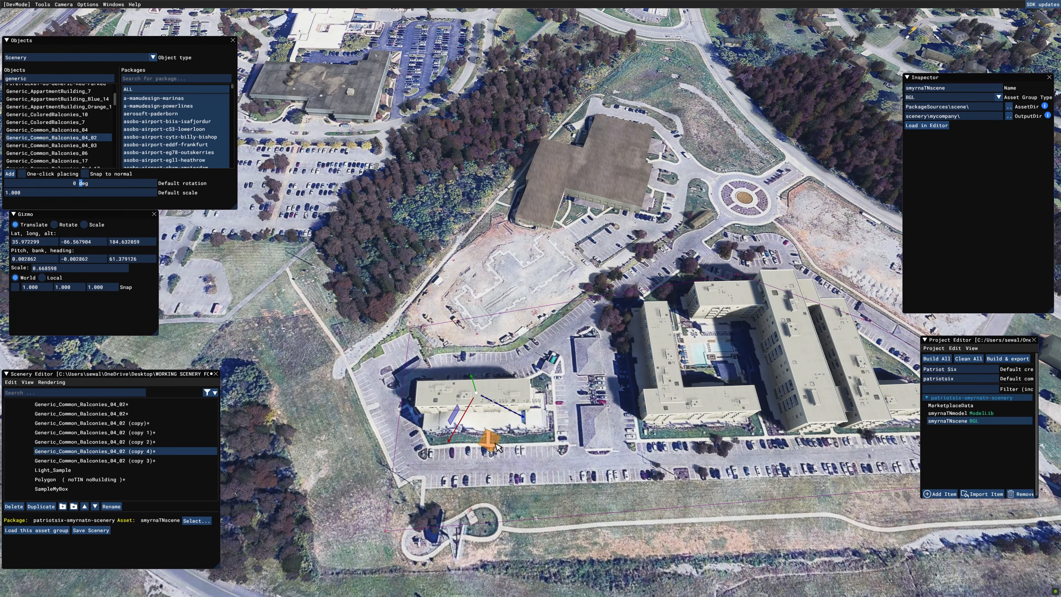
drag(490, 437, 494, 454)
right_drag(493, 454, 591, 365)
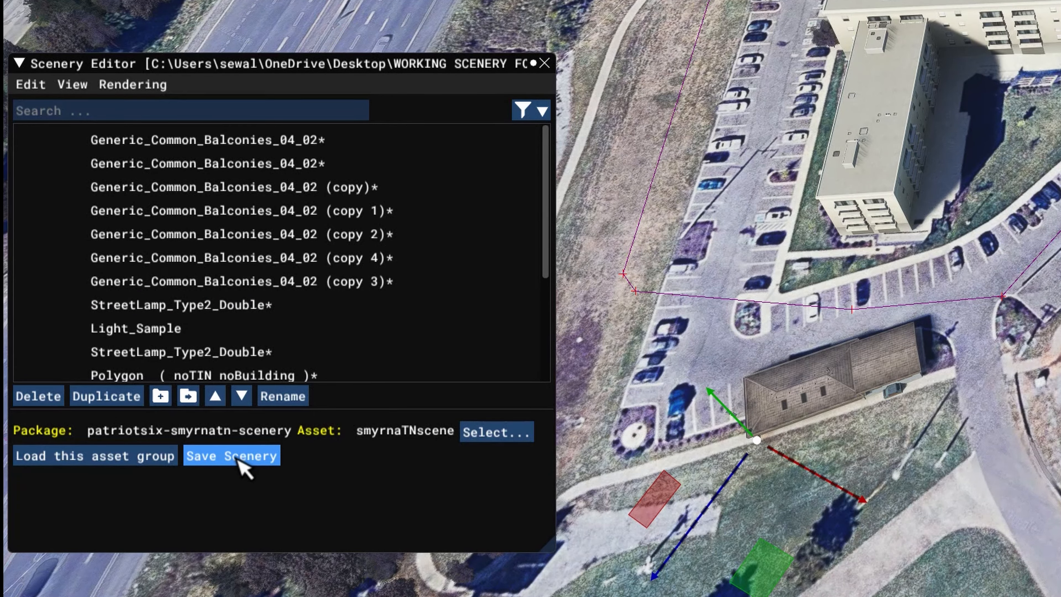
Step: Save the scenery and build the patriotsix-smyrnatn-scenery package
click(239, 458)
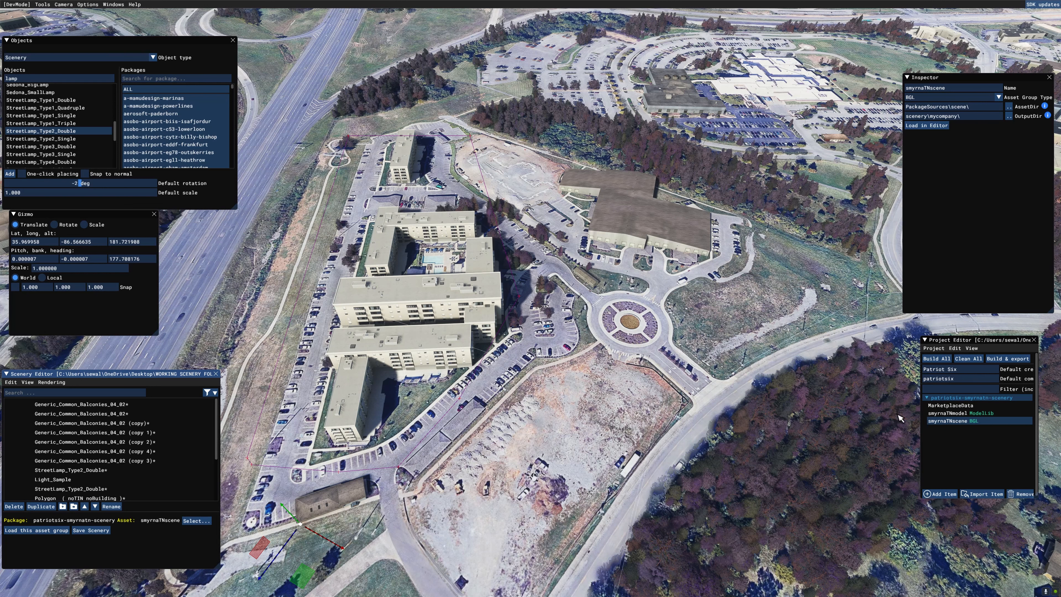
click(947, 336)
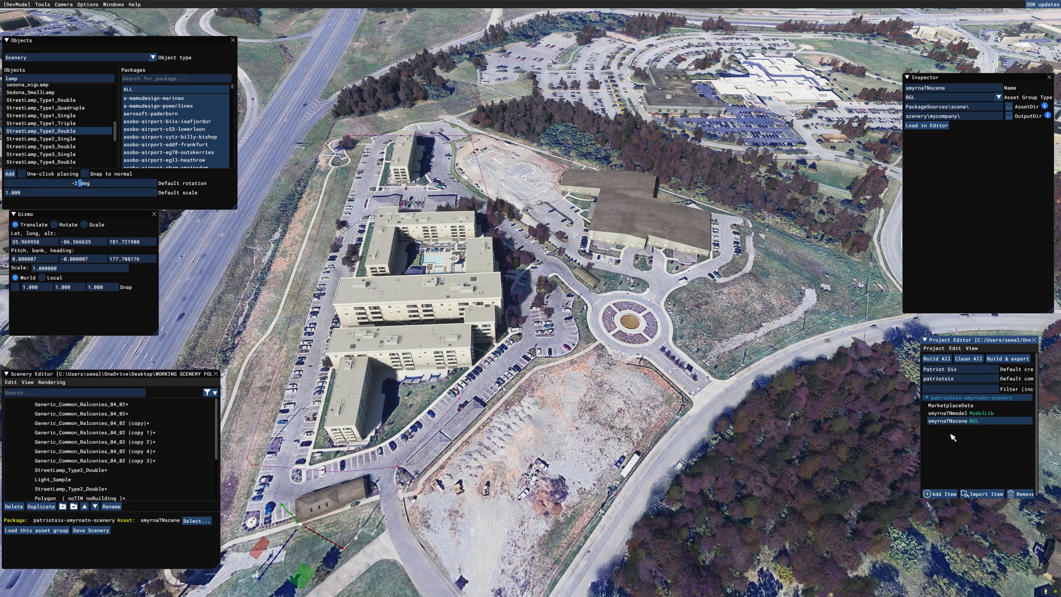
click(956, 398)
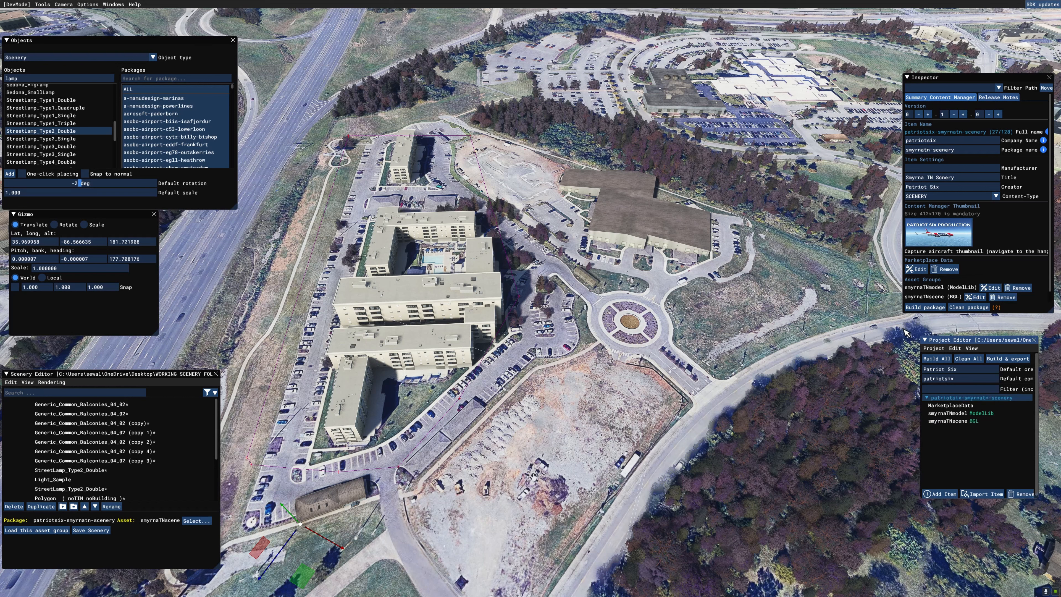
click(923, 308)
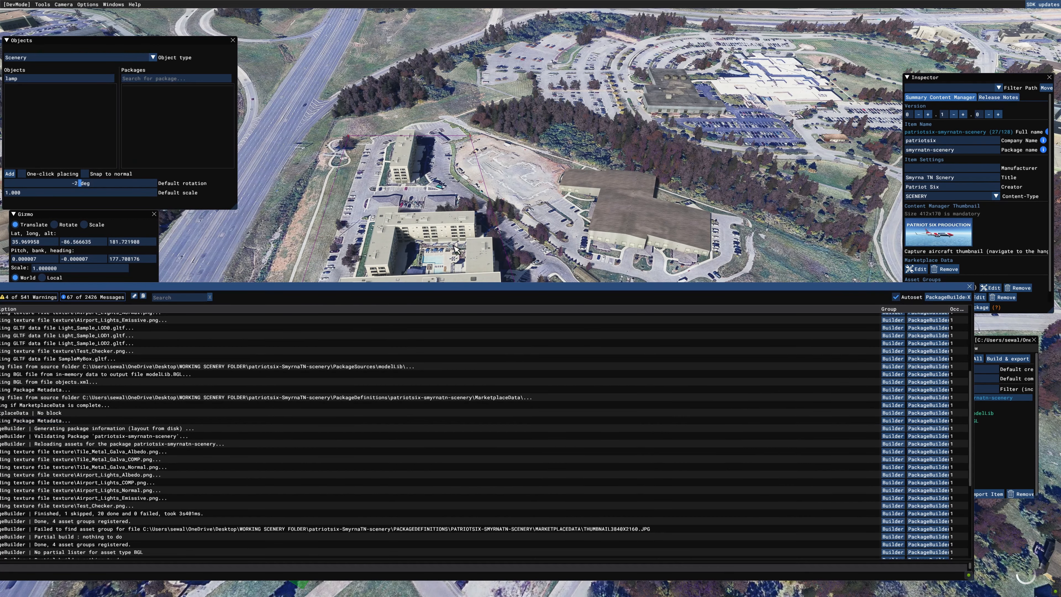
Step: Close the Console, Material Editor, Scenery Editor and Project Editor
click(118, 5)
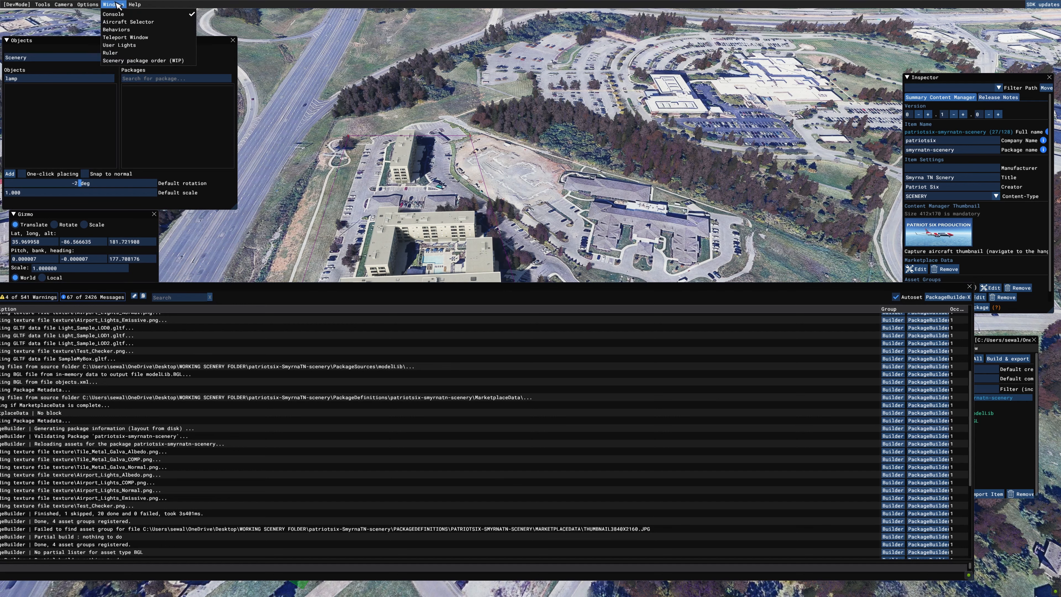
click(124, 19)
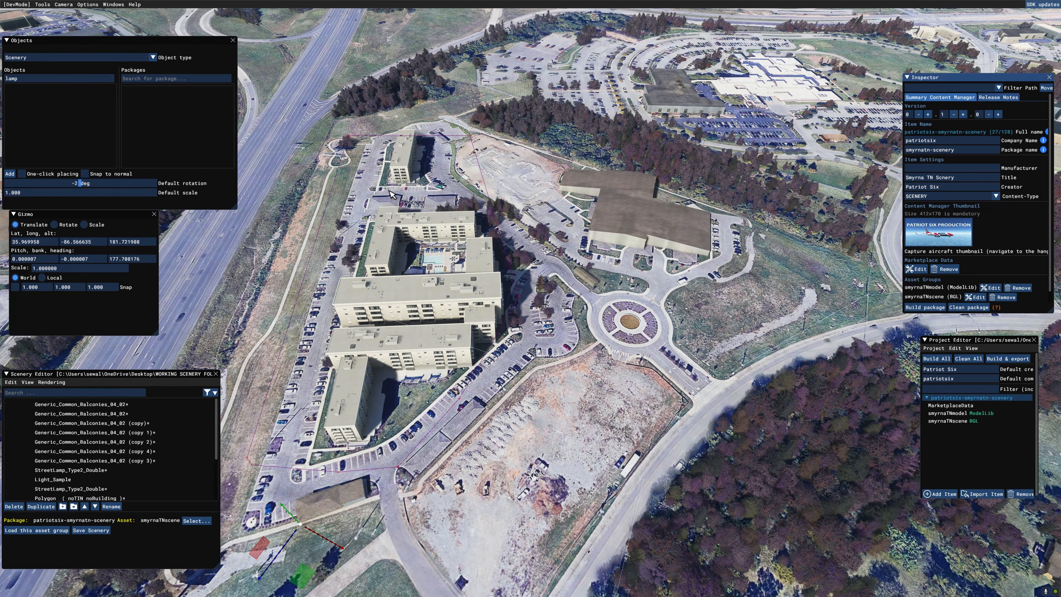
click(42, 4)
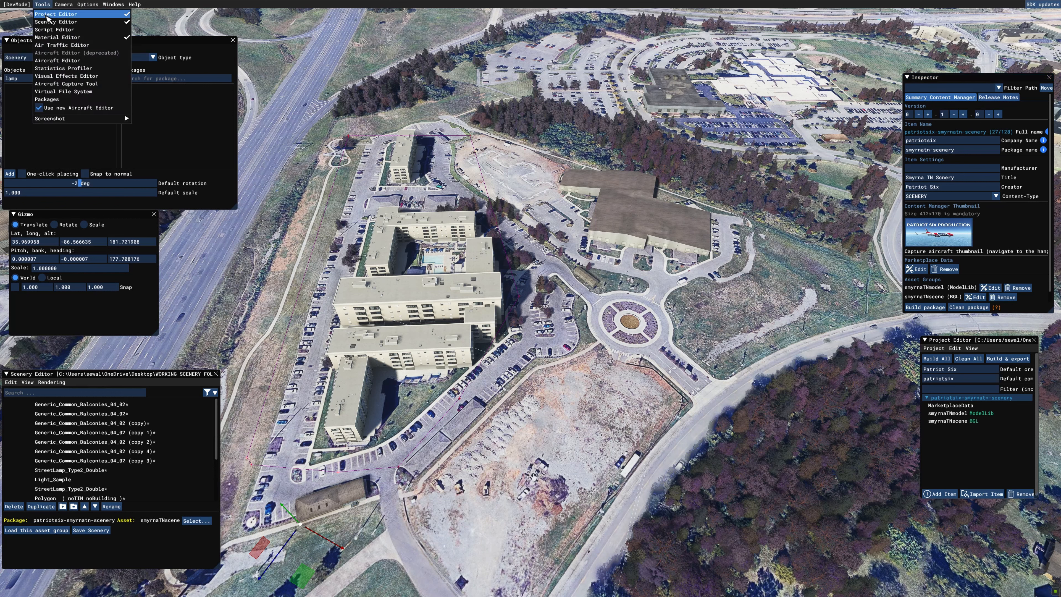
click(59, 37)
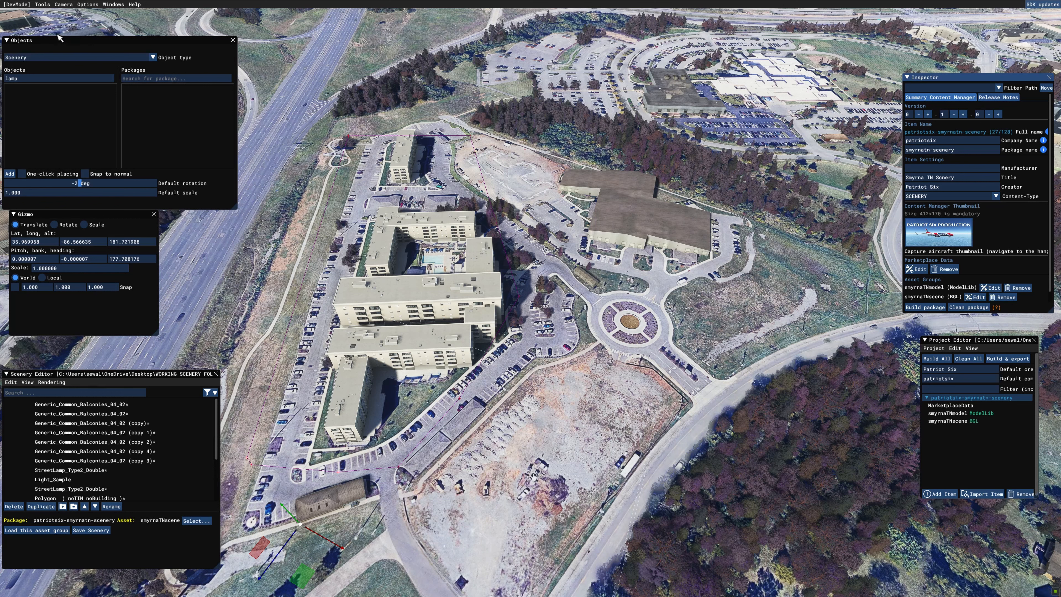
click(43, 4)
click(51, 22)
click(42, 4)
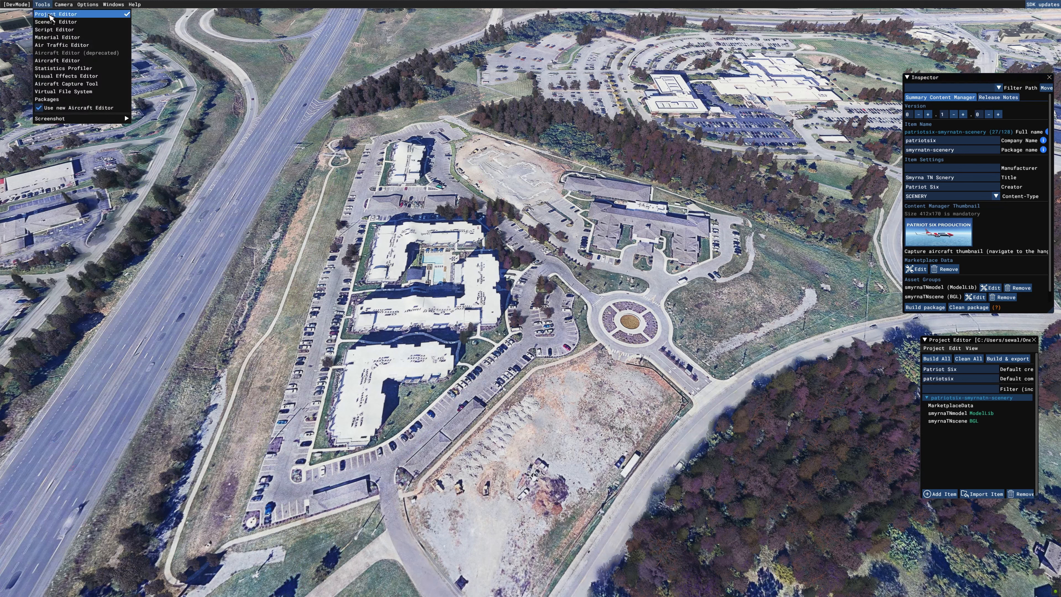
click(52, 14)
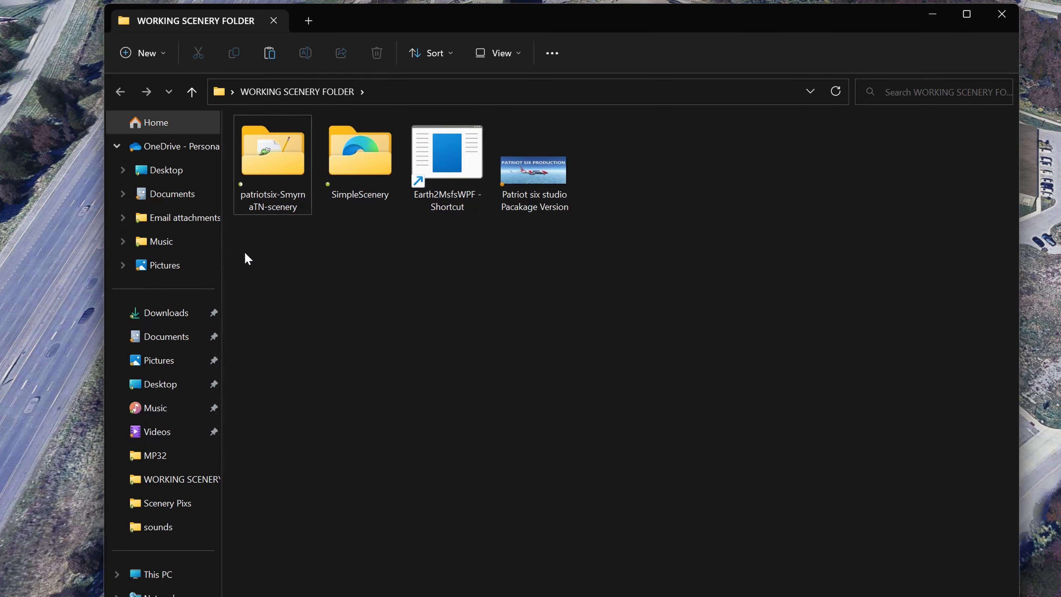
Step: Open the Packages folder of the patriotsix-SmyrnaTN-scenery project and arrange its window beside the simulator's Community folder
double_click(268, 166)
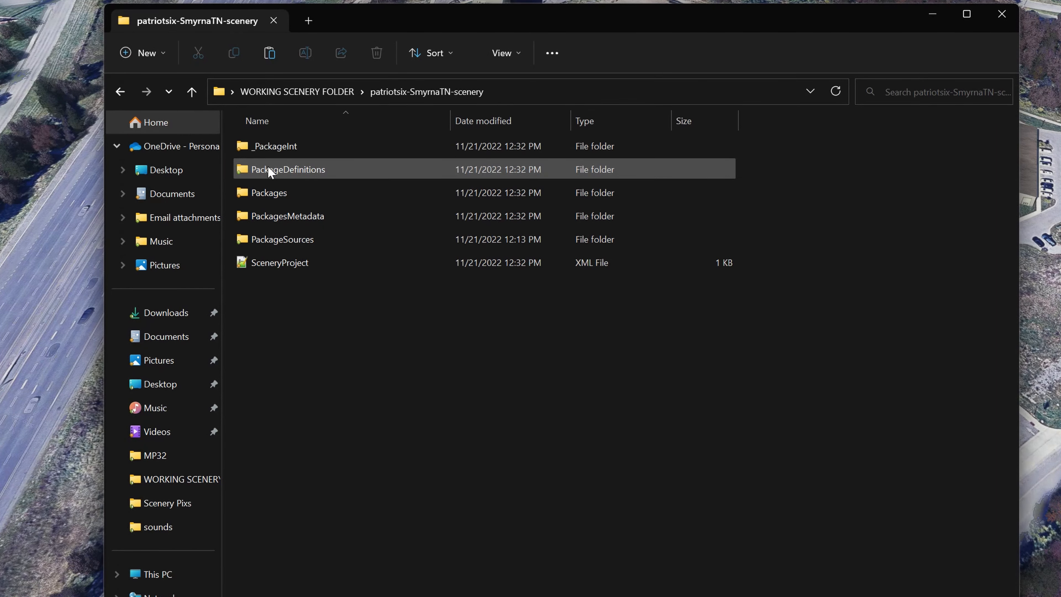
double_click(286, 195)
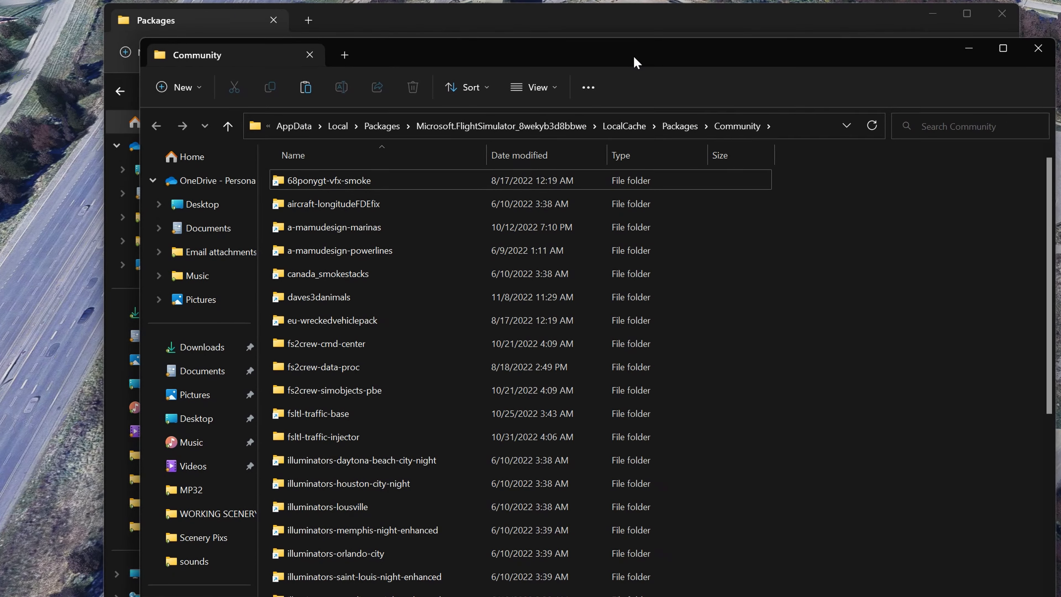
drag(634, 62, 1060, 40)
drag(651, 11, 485, 26)
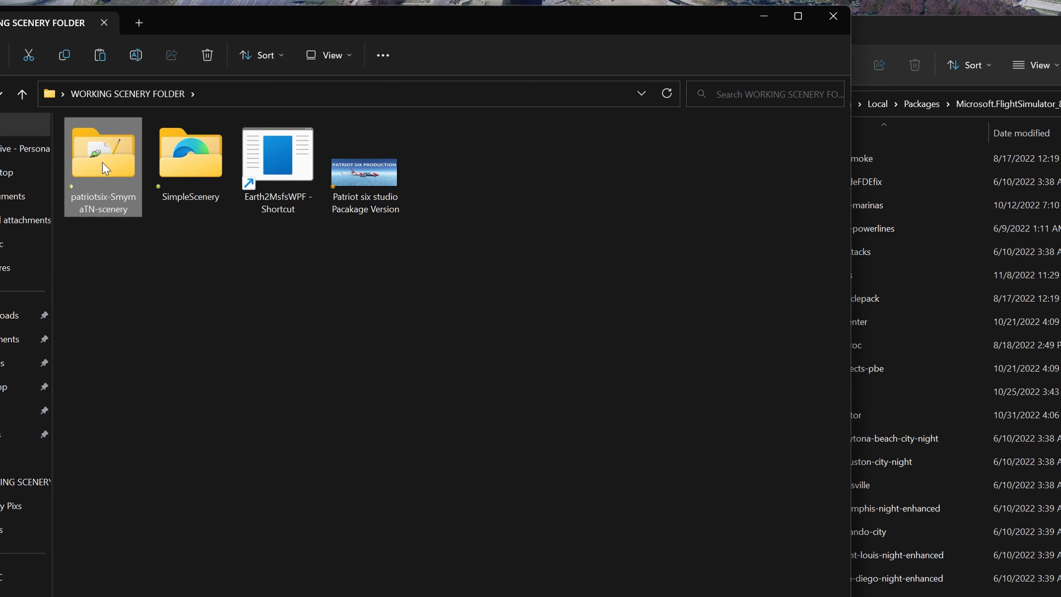
Step: Copy the patriotsix-smyrnatn-scenery folder from the project's Packages folder into the Community folder and close the folder windows
double_click(102, 162)
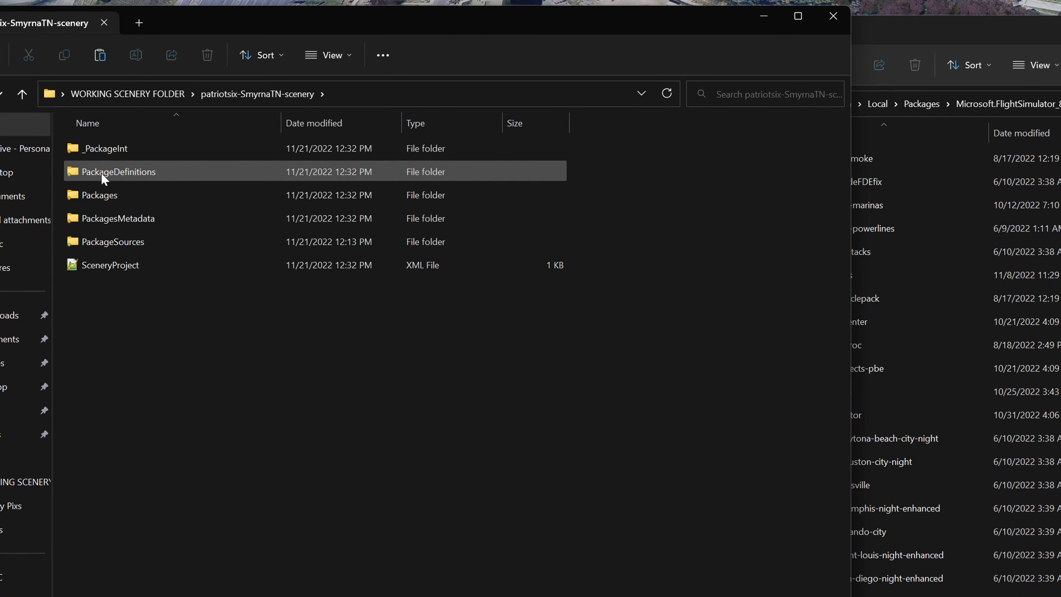
double_click(128, 202)
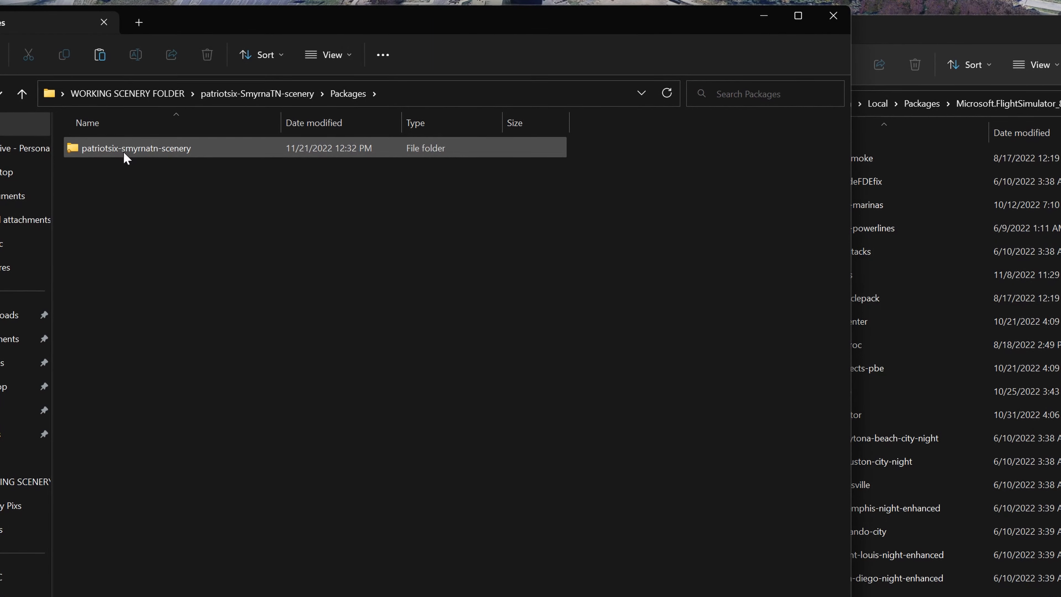
click(124, 154)
click(66, 59)
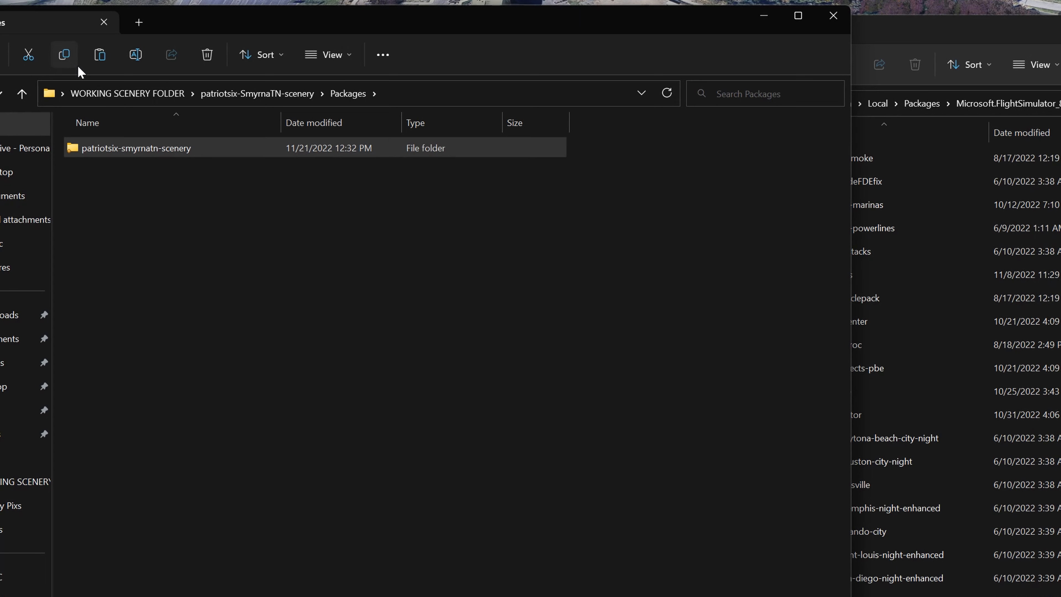
click(1050, 31)
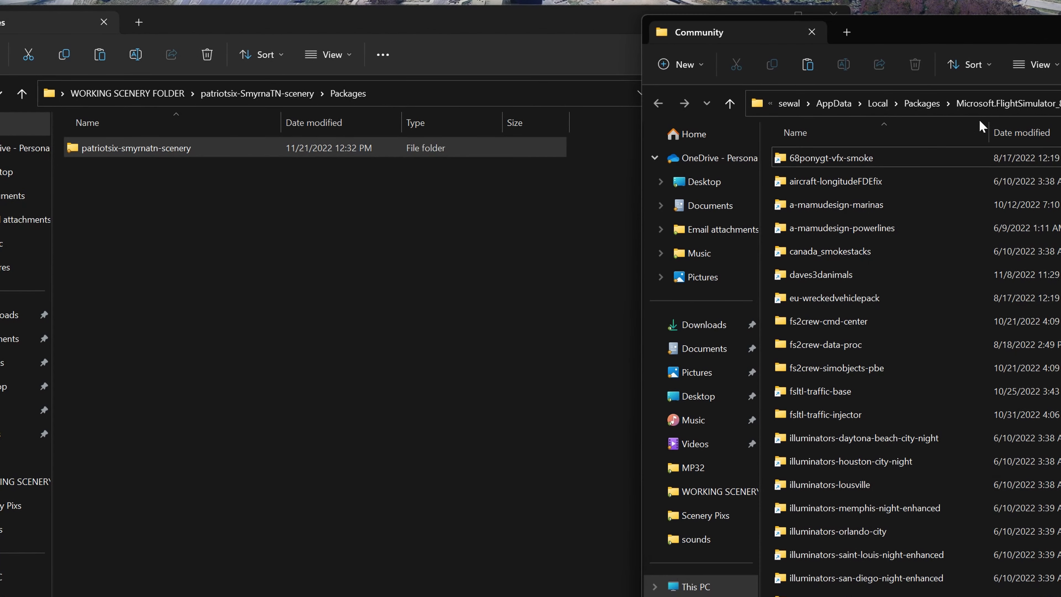
click(807, 65)
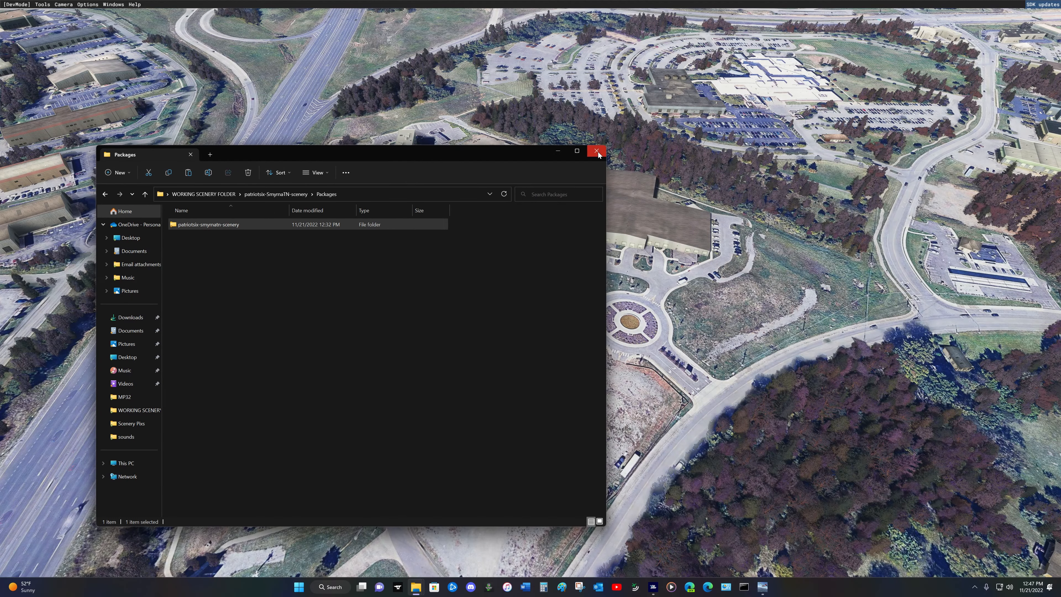
click(599, 154)
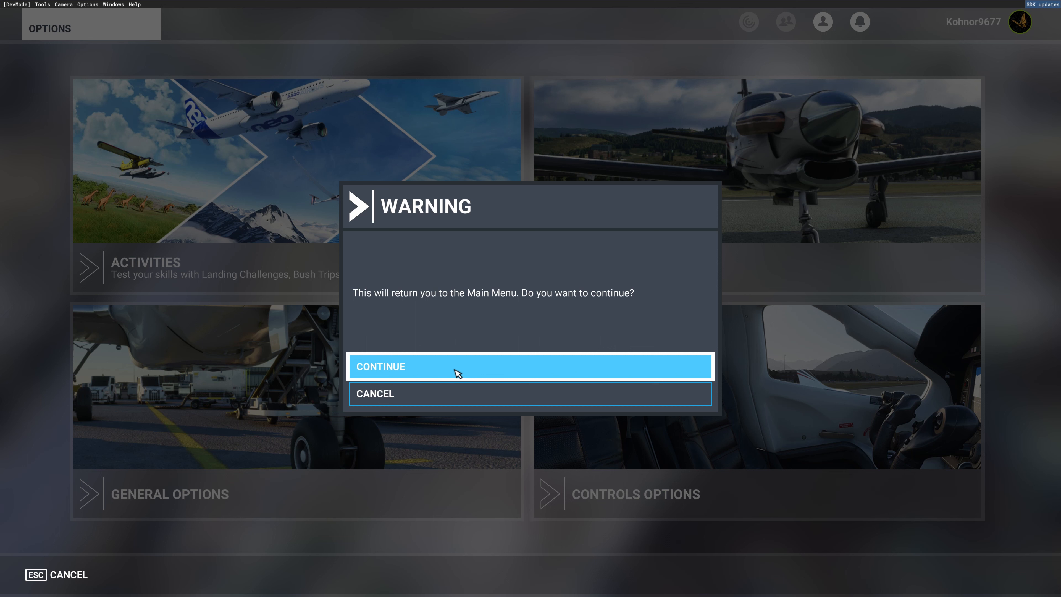
Step: Return to the main menu and launch a World Map flight with a custom departure set on the Smyrna apartment complex
click(458, 368)
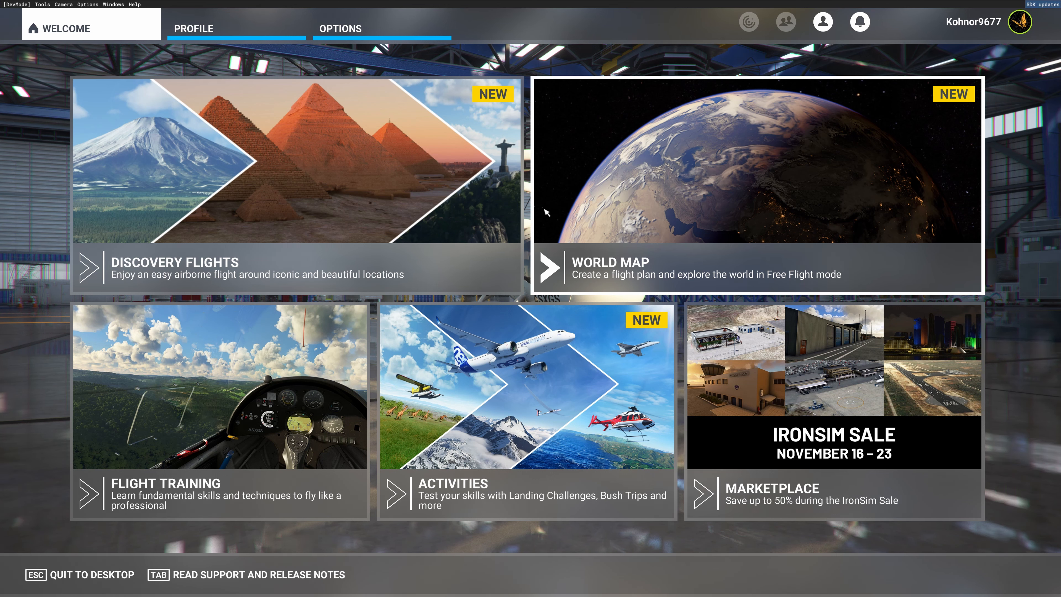
click(702, 215)
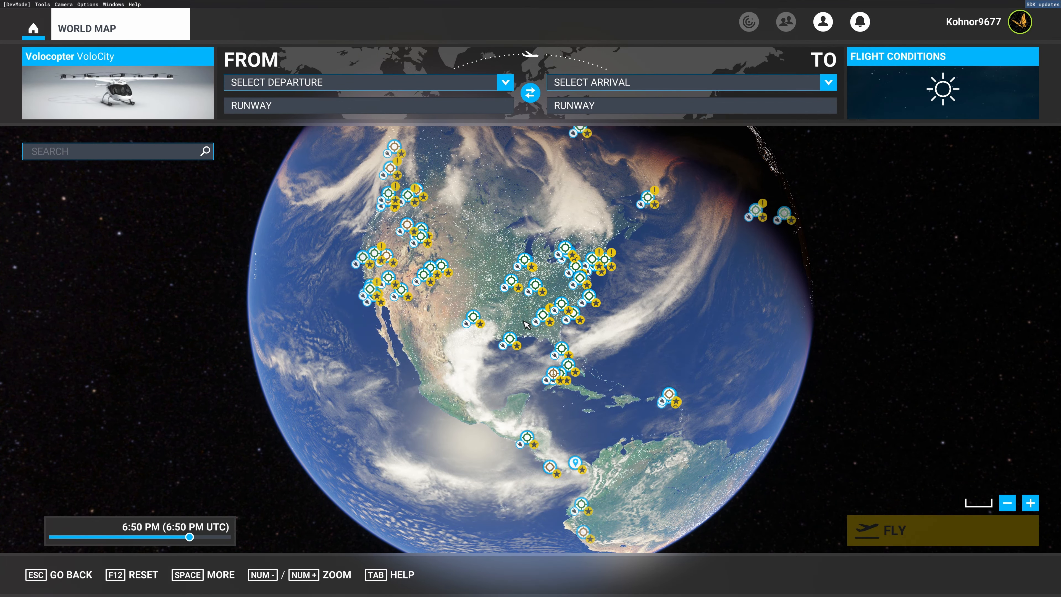
scroll(524, 324, up, 15)
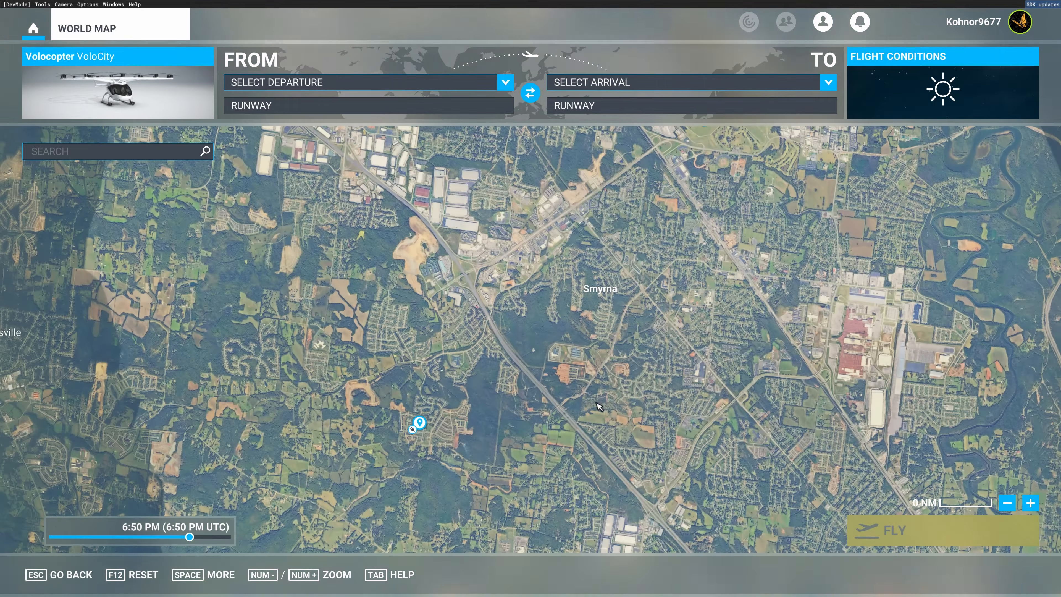
scroll(598, 406, up, 5)
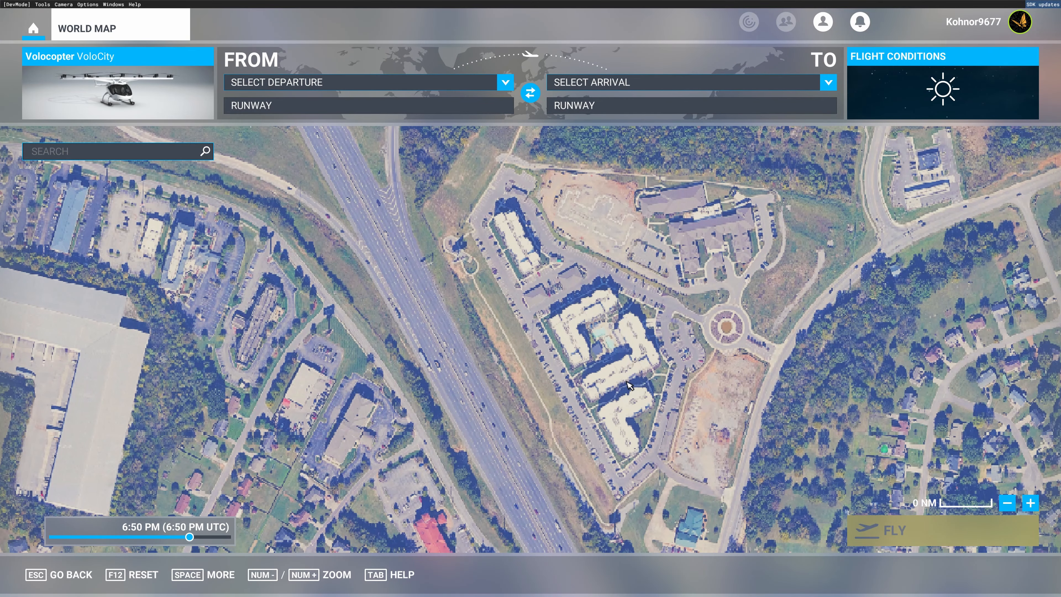
right_click(599, 373)
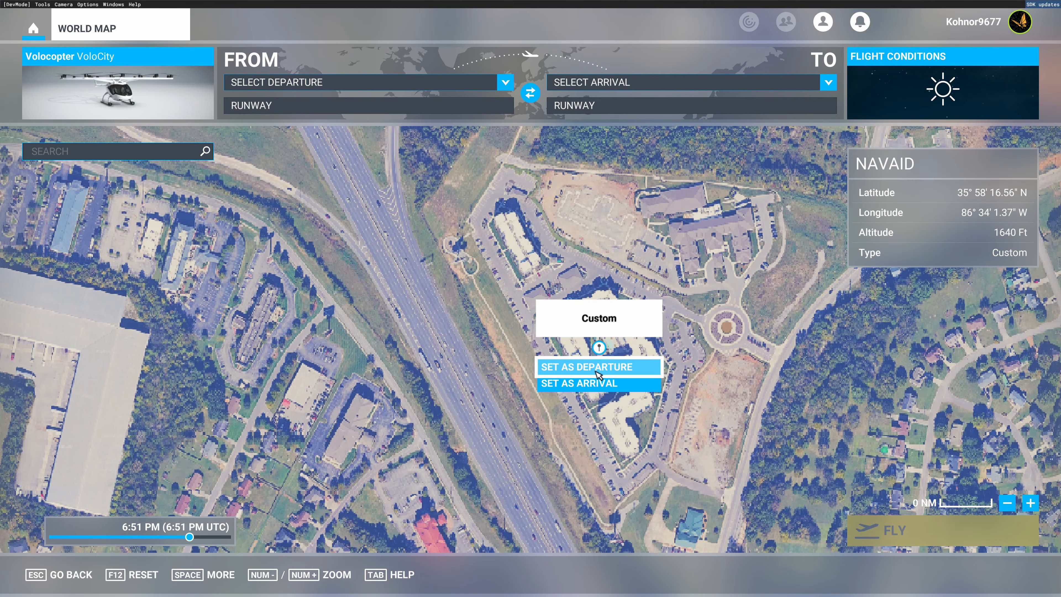
click(597, 368)
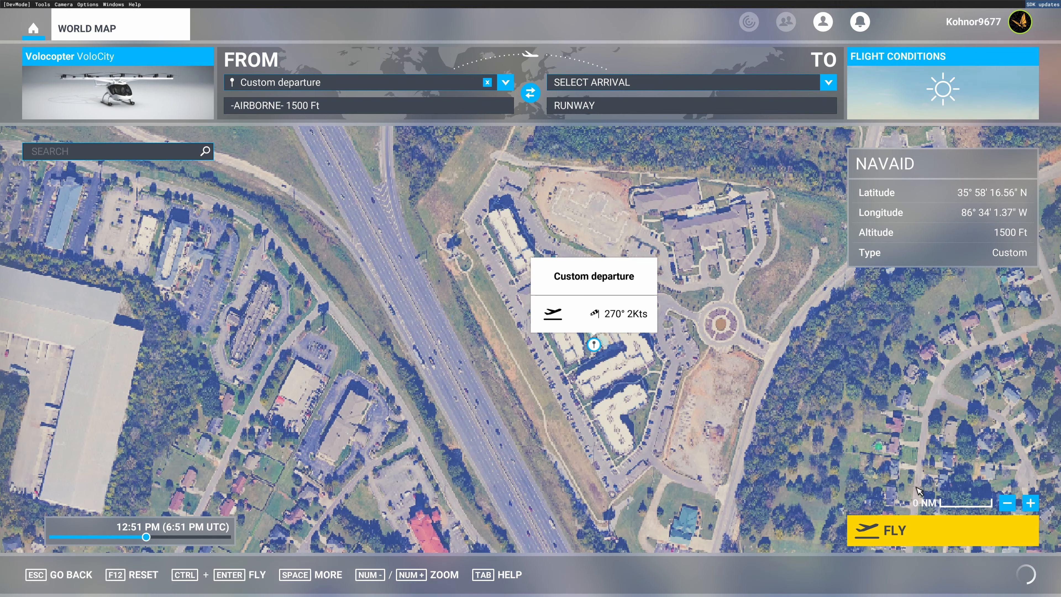
click(917, 531)
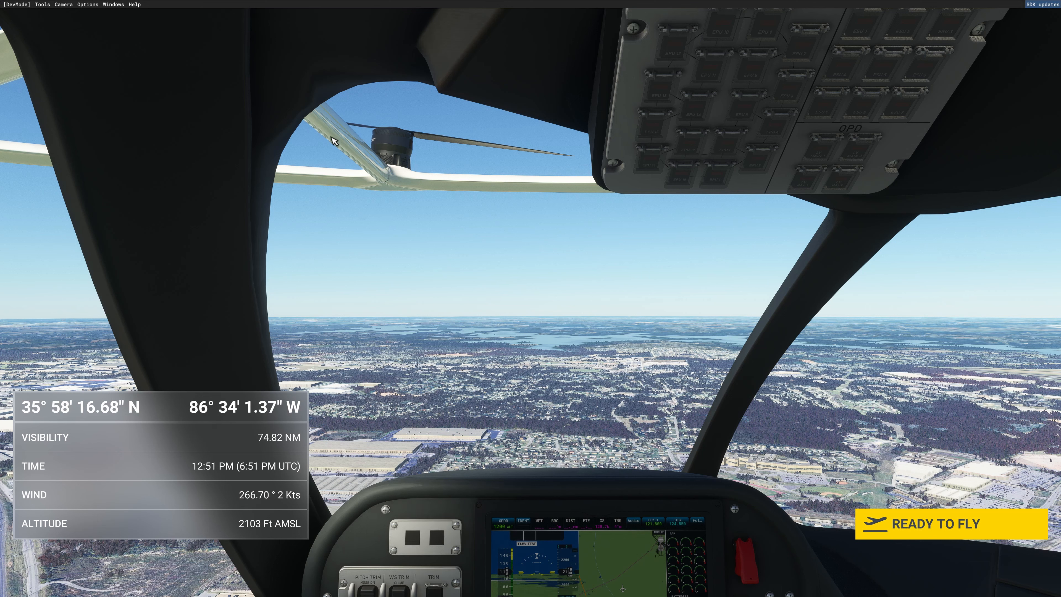
Step: Pause the simulation and enter the loaded Volocopter flight
click(88, 4)
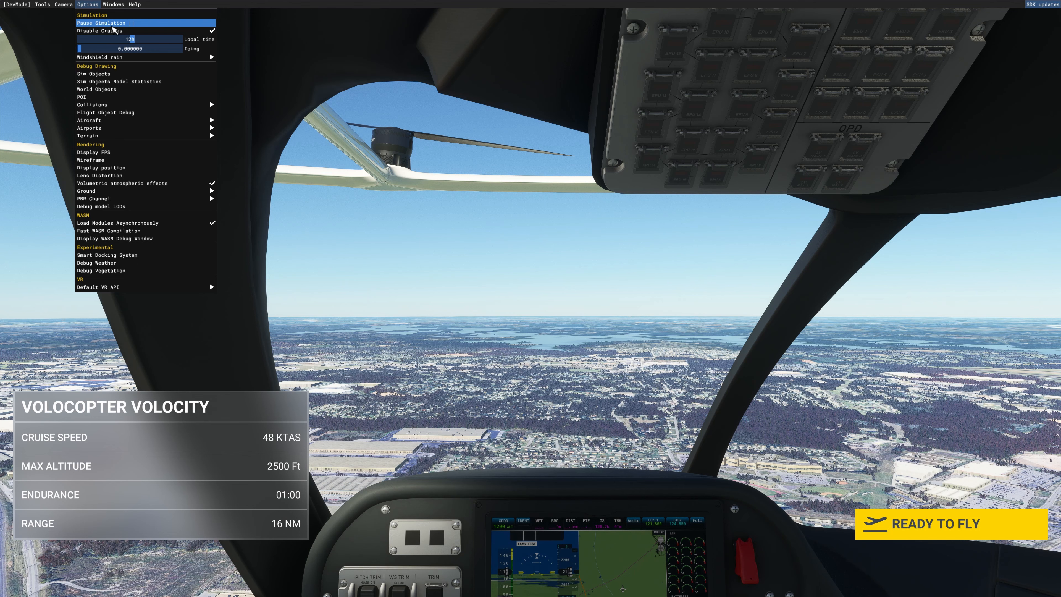
click(113, 25)
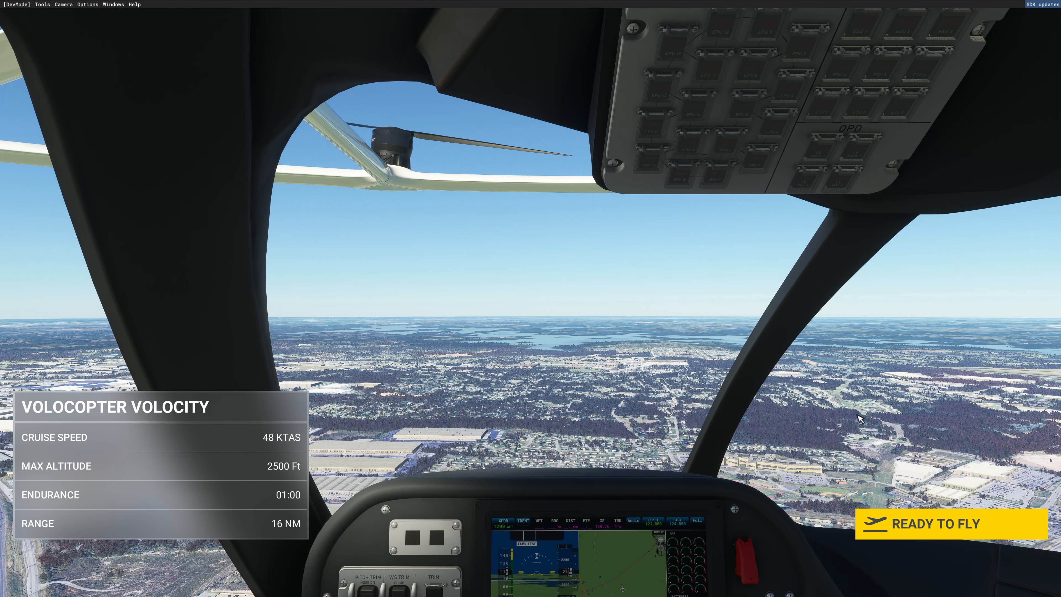
click(929, 525)
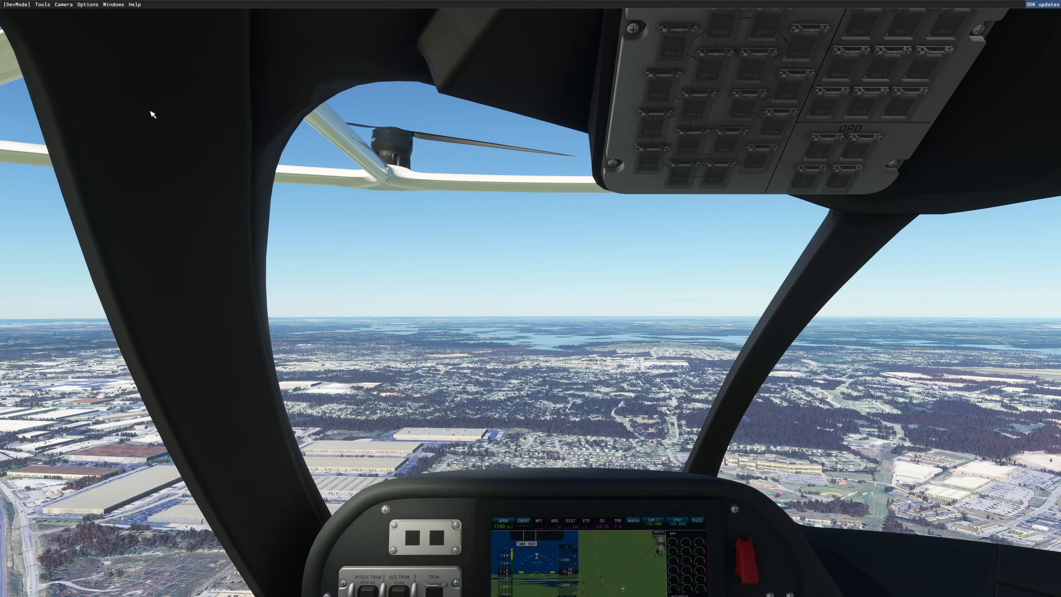
Step: Switch to the Developer Camera and examine the replacement apartment buildings from above and around the complex
click(64, 5)
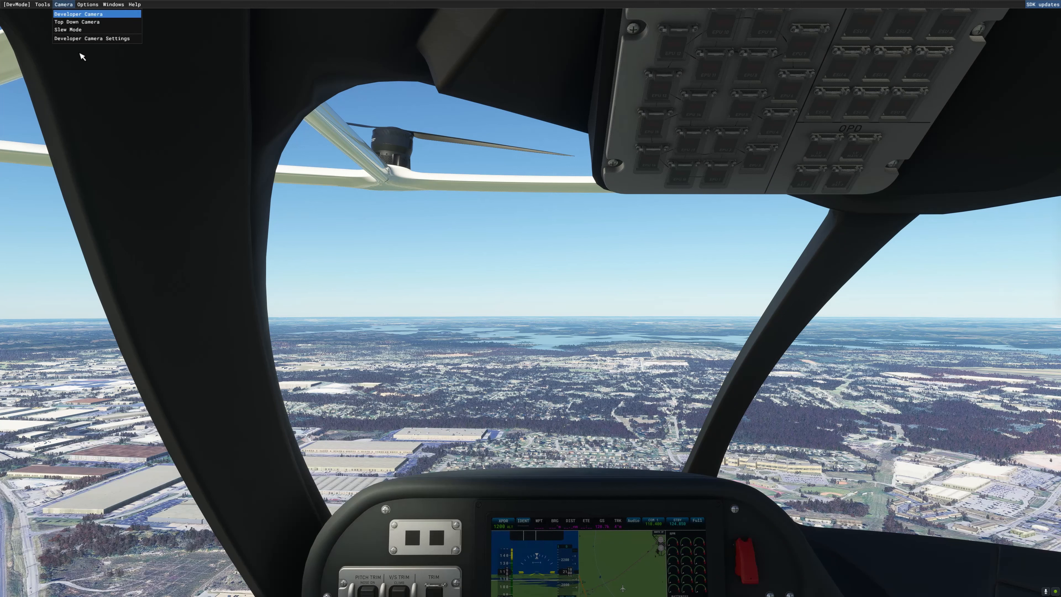
click(100, 90)
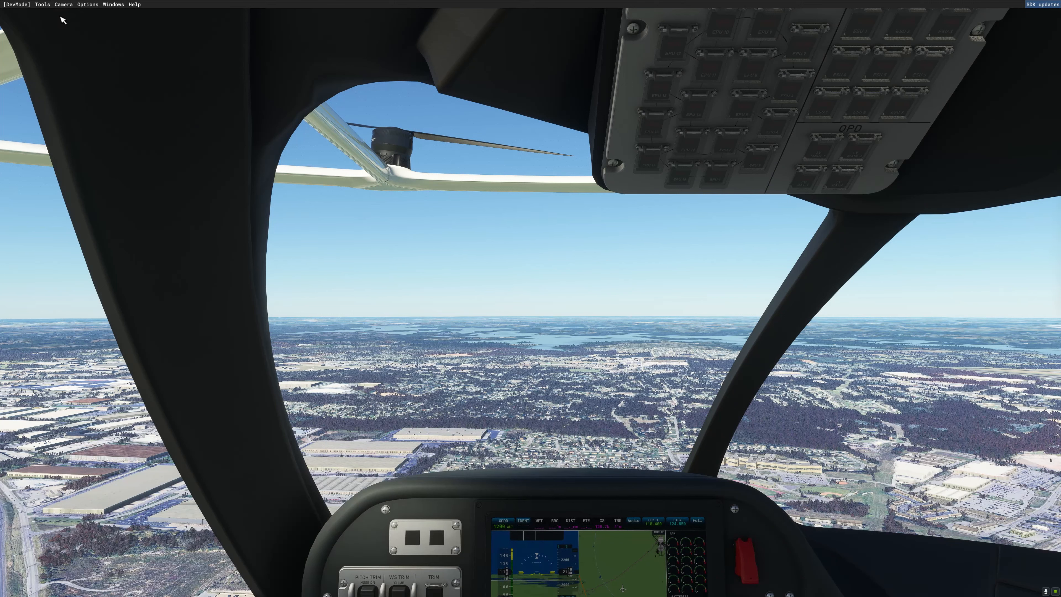
click(64, 5)
click(71, 17)
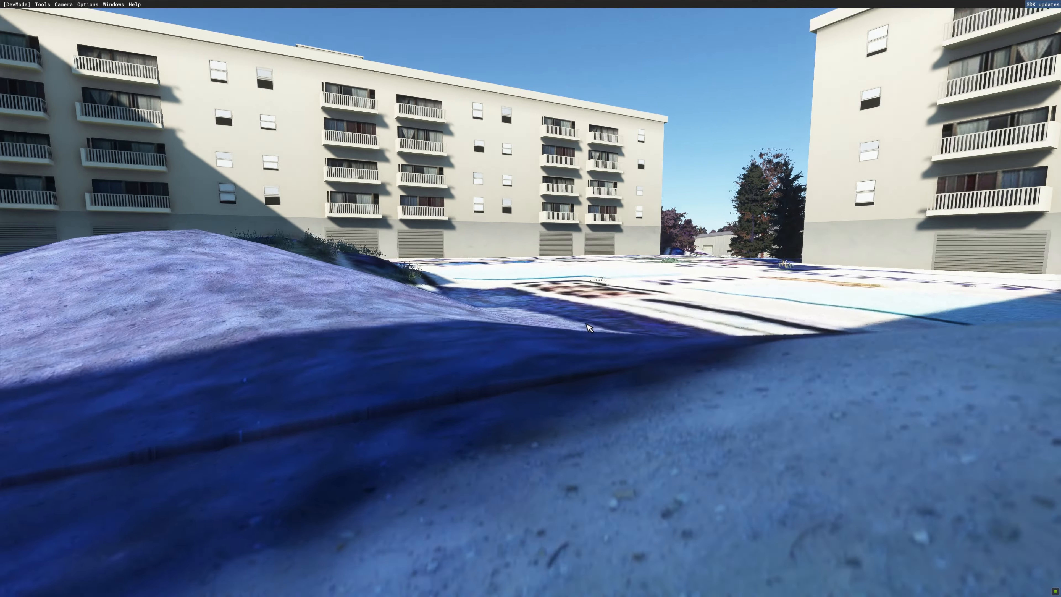
right_drag(586, 323, 580, 331)
key(r)
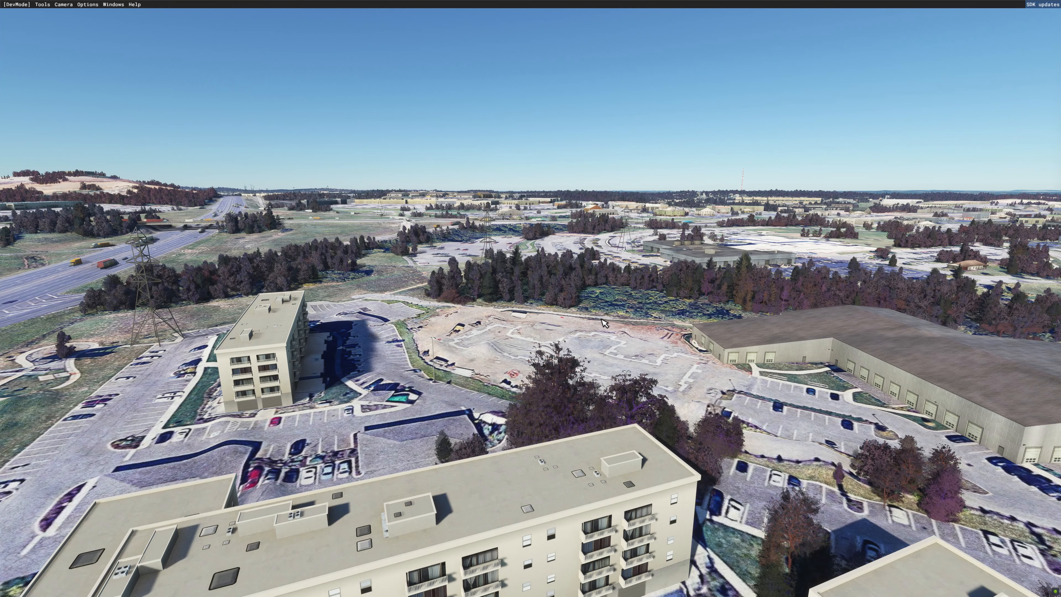
key(s)
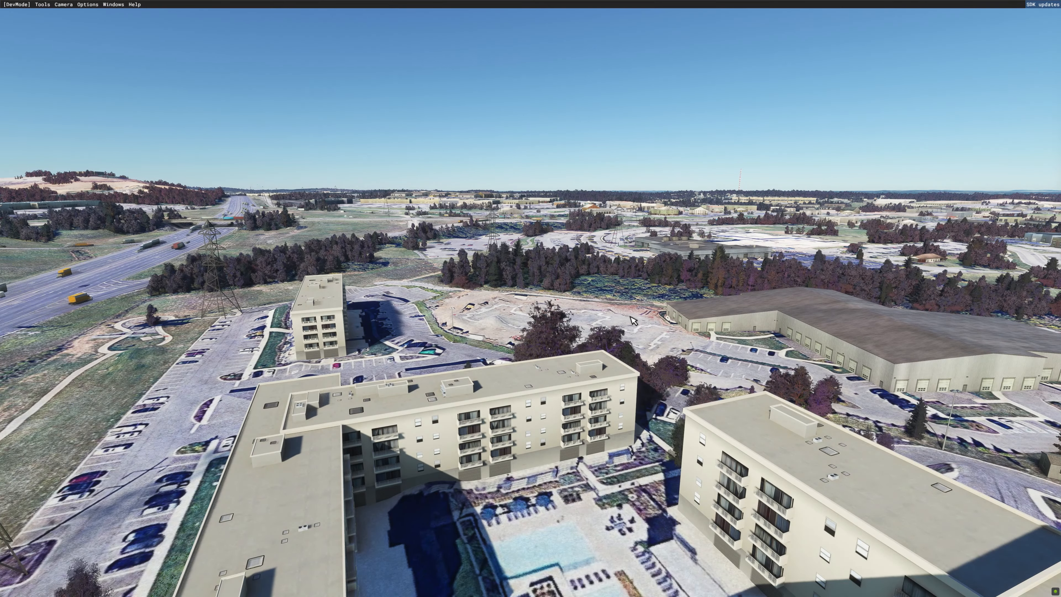
right_drag(582, 341, 514, 353)
key(a)
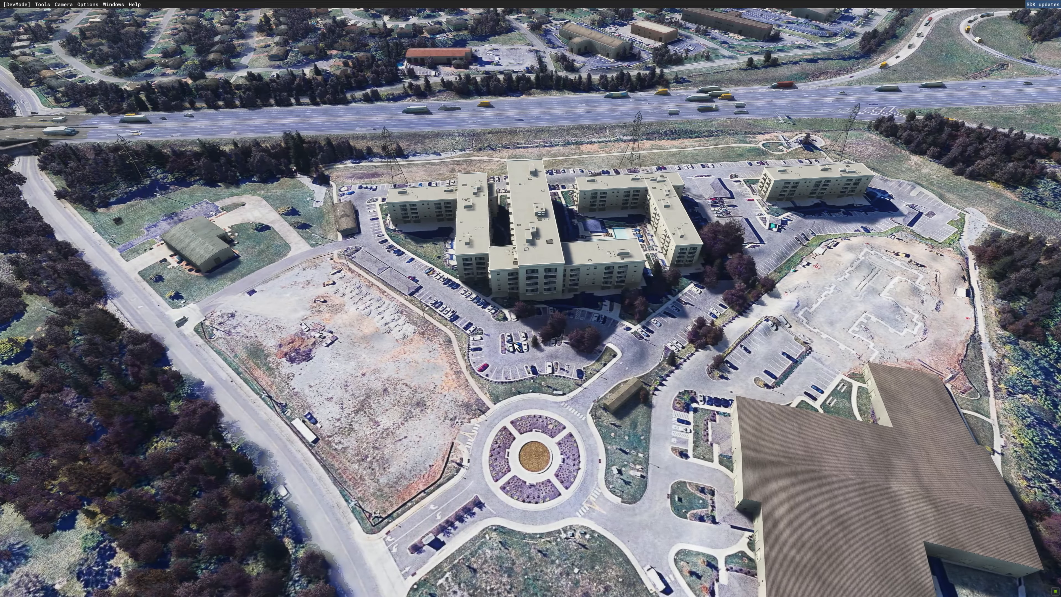